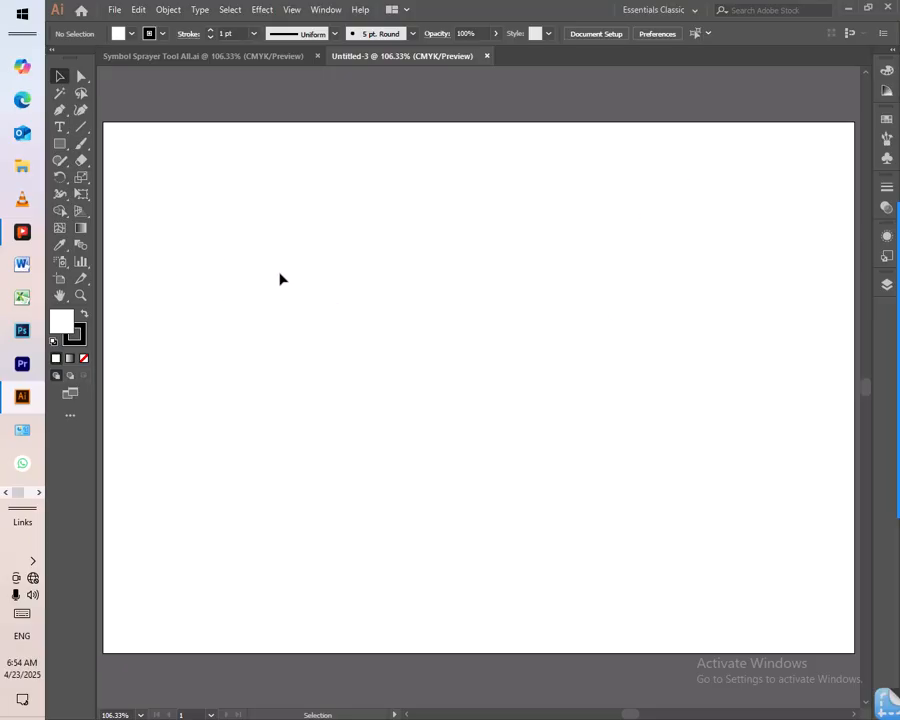
# - Review the symbol tool list in Symbol Sprayer Tool All.ai and activate the Symbol Sprayer tool
pyautogui.click(258, 58)
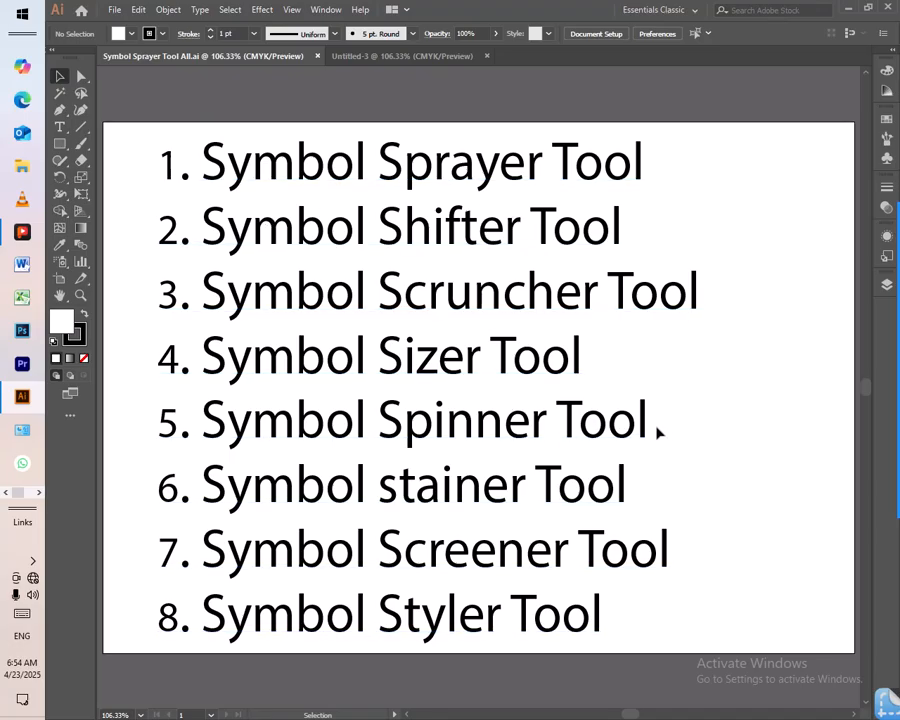
pyautogui.click(63, 264)
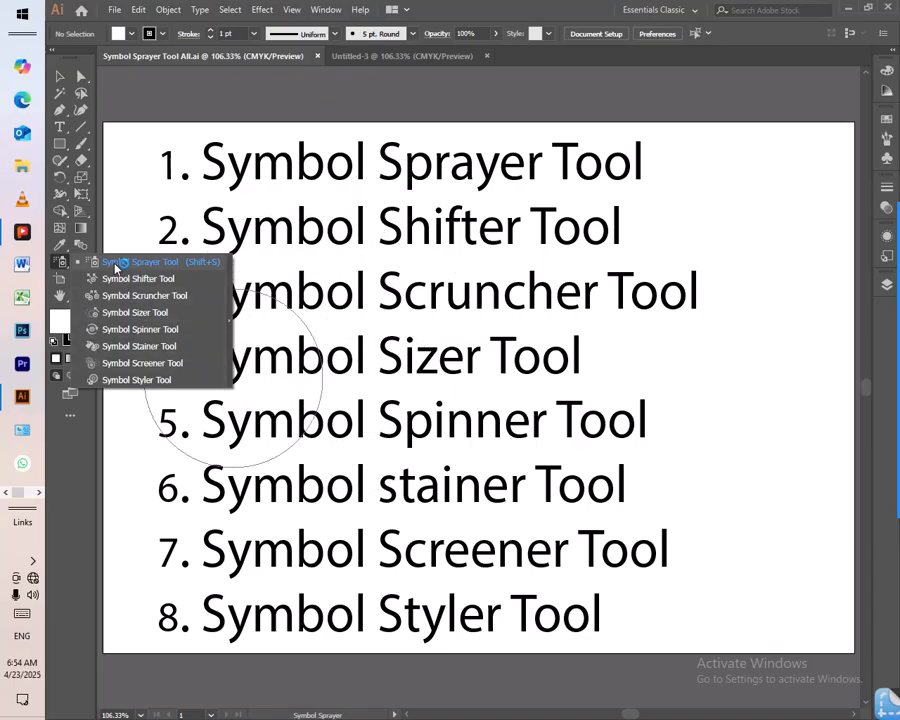
pyautogui.click(64, 269)
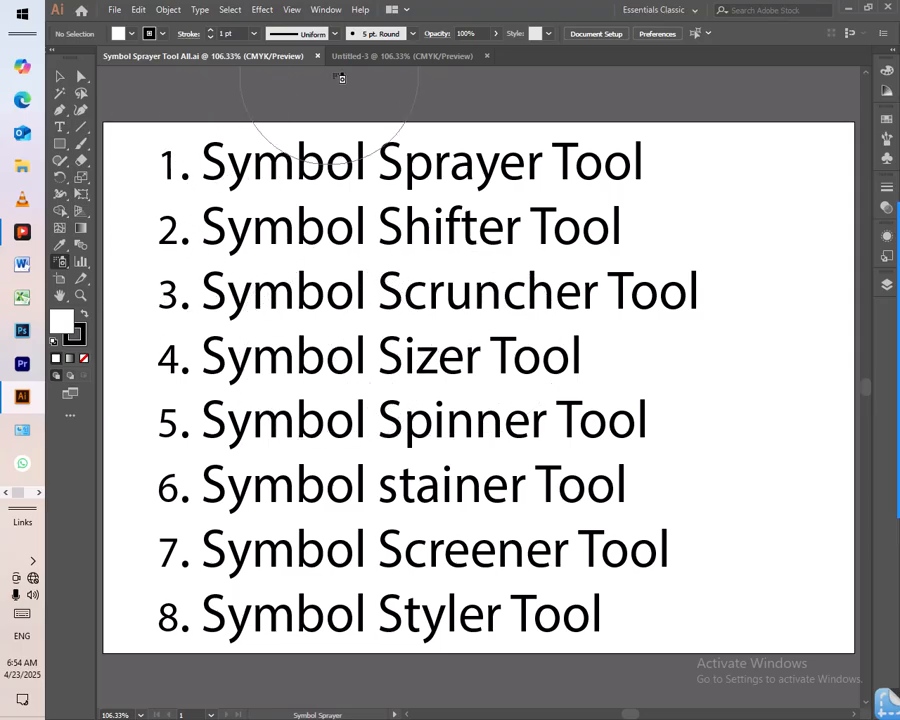
# - Return to the blank Untitled-3 document and inspect the Symbol Sprayer's options without changing them
pyautogui.click(405, 56)
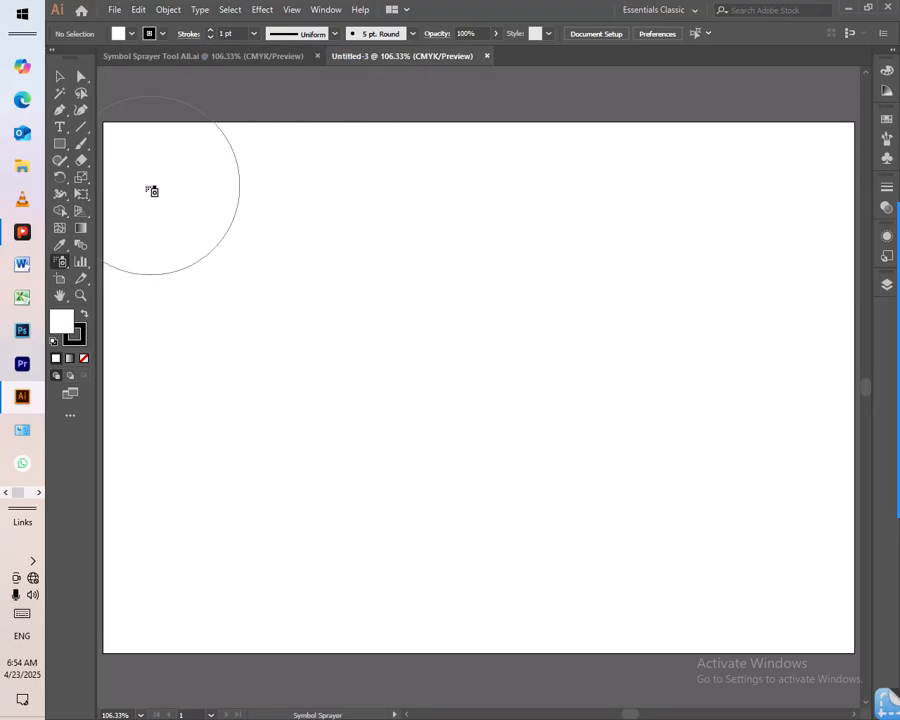
pyautogui.click(61, 262)
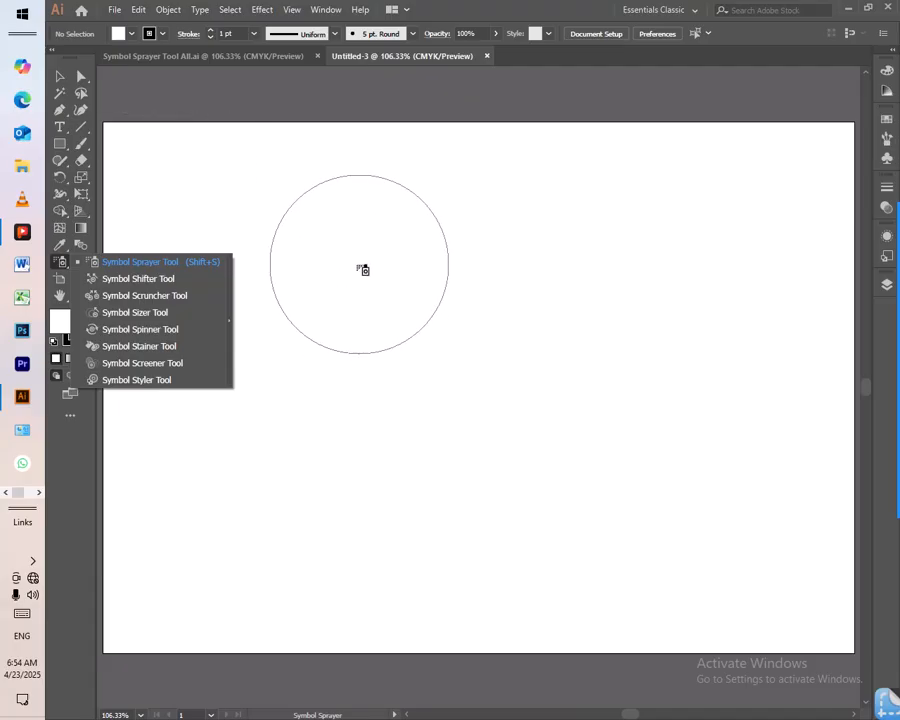
pyautogui.doubleClick(91, 264)
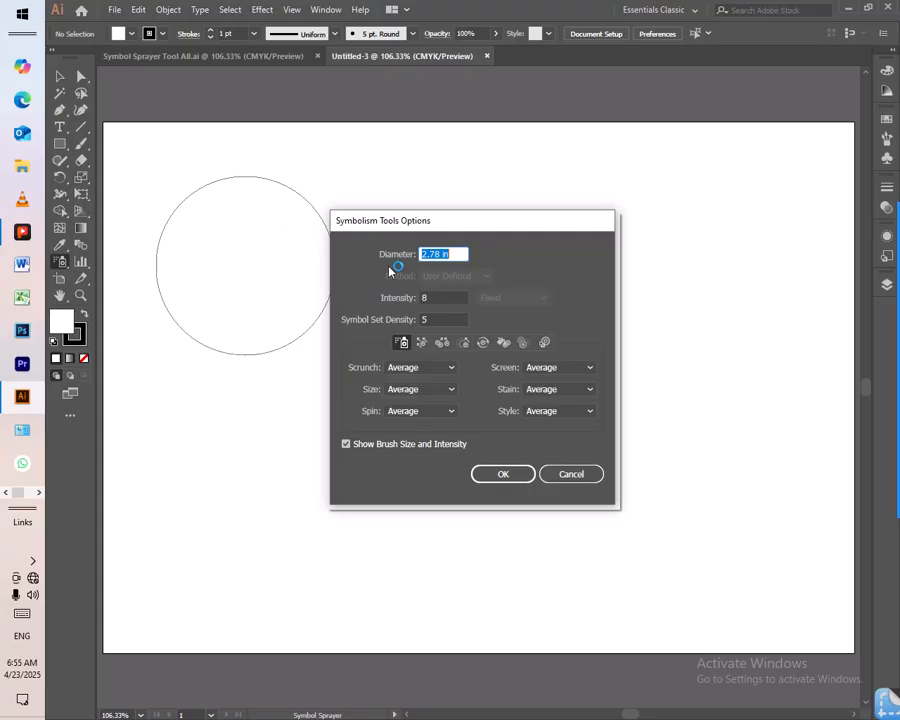
pyautogui.moveTo(455, 237); pyautogui.dragTo(523, 232)
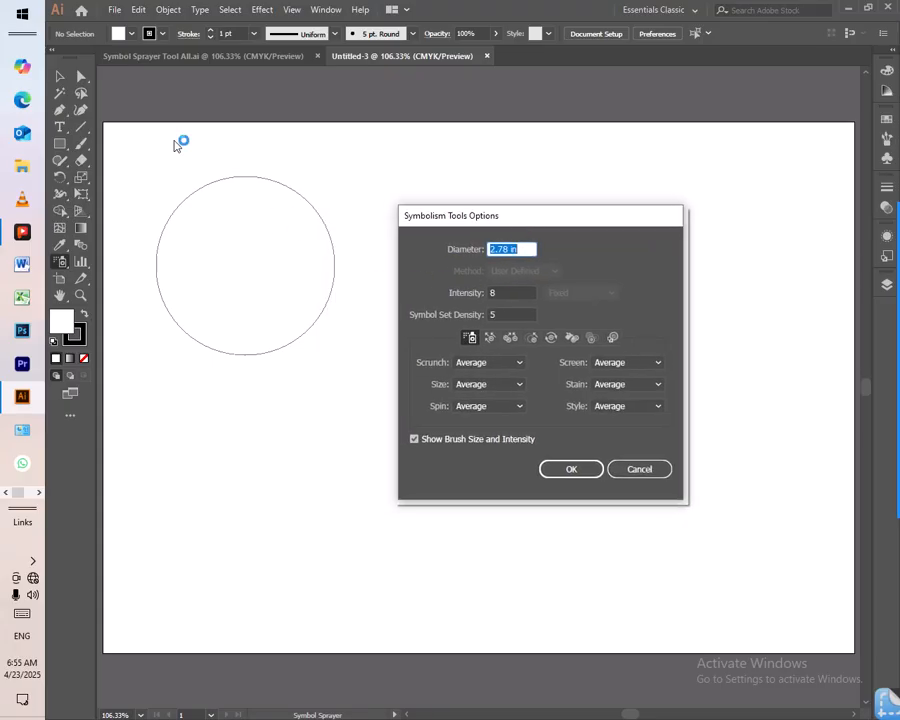
pyautogui.click(638, 472)
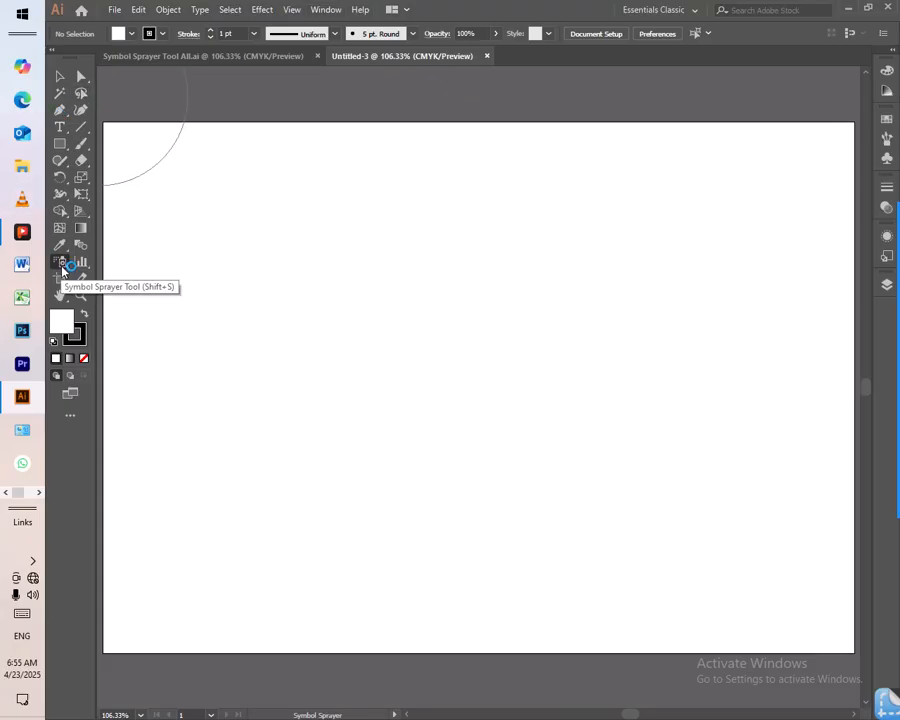
# - Show the Symbols panel
pyautogui.click(325, 10)
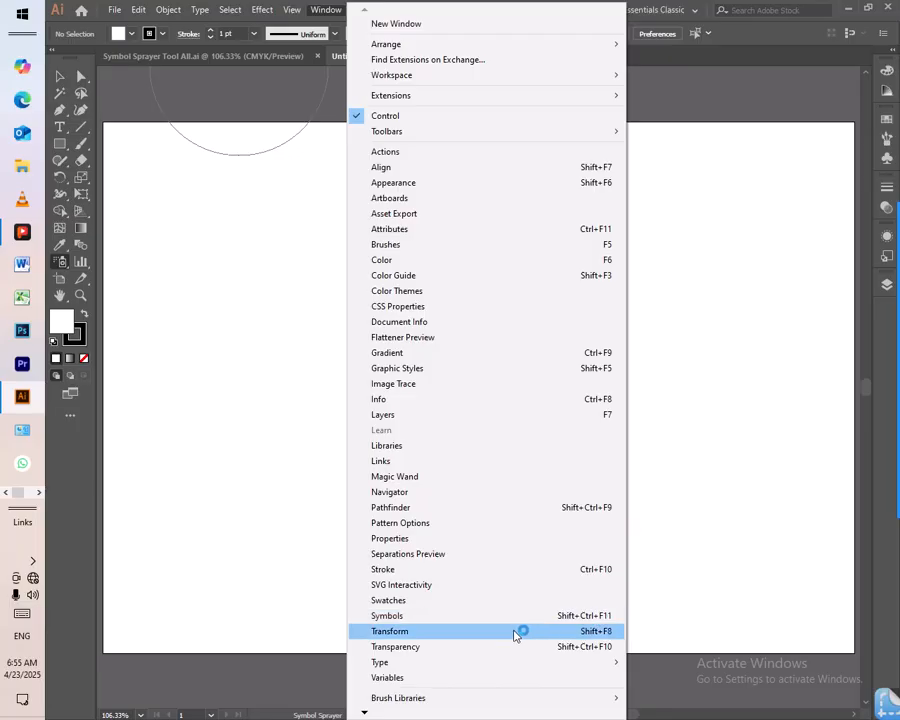
pyautogui.click(472, 620)
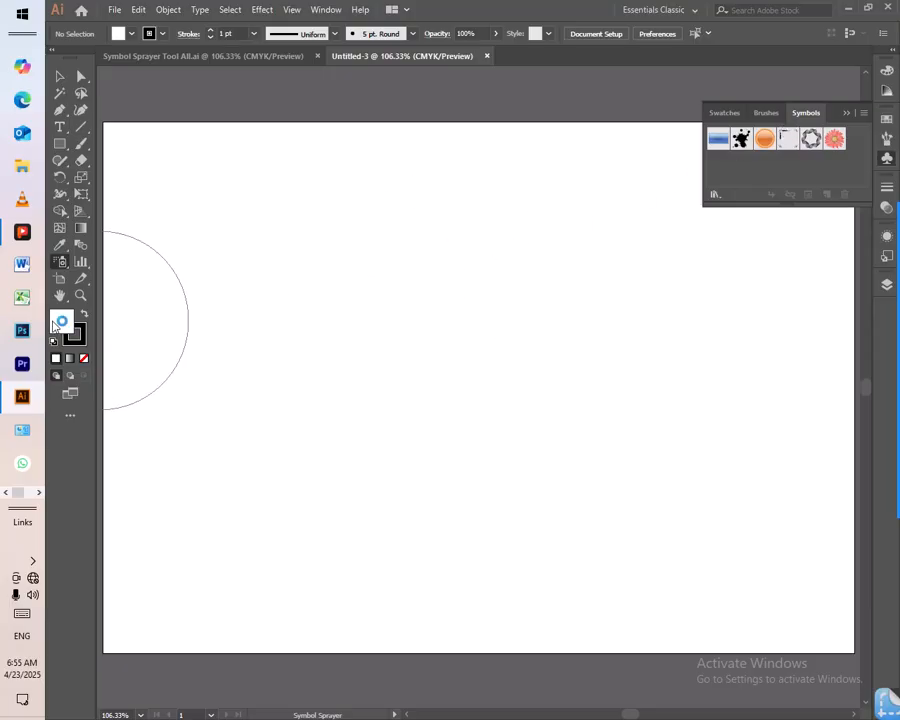
# - Try Symbol Sprayer brush diameters of 1 in and 10 in on the blank artboard
pyautogui.doubleClick(61, 262)
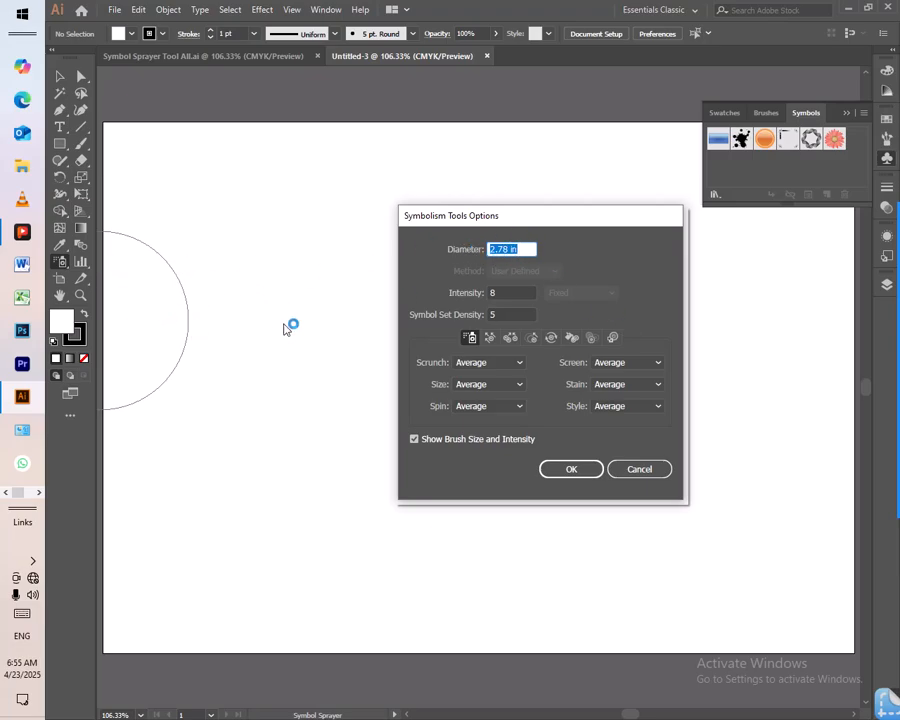
pyautogui.write('1')
pyautogui.click(574, 474)
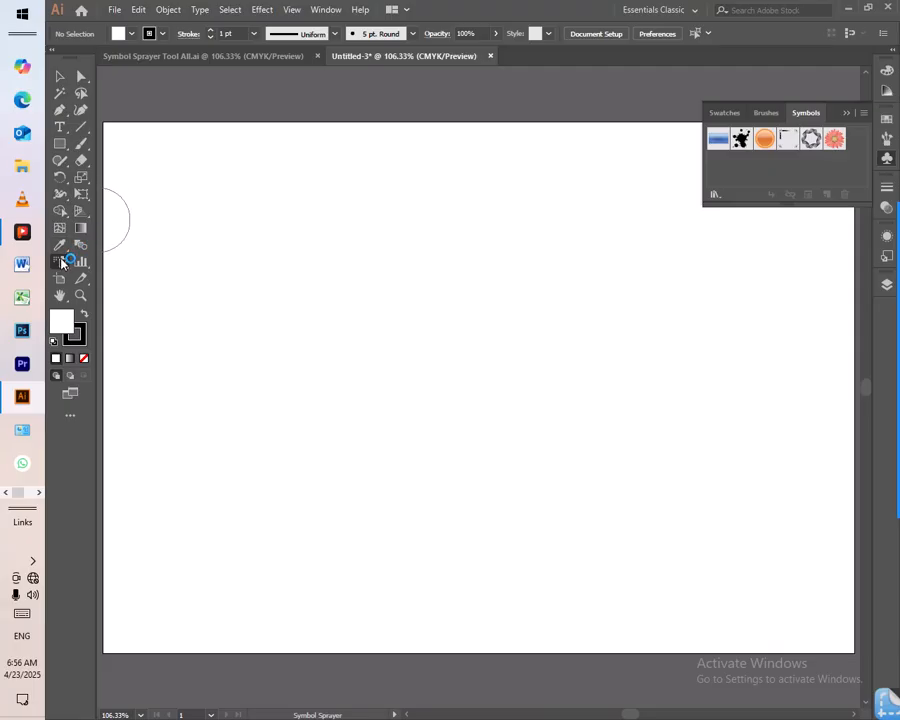
pyautogui.doubleClick(62, 262)
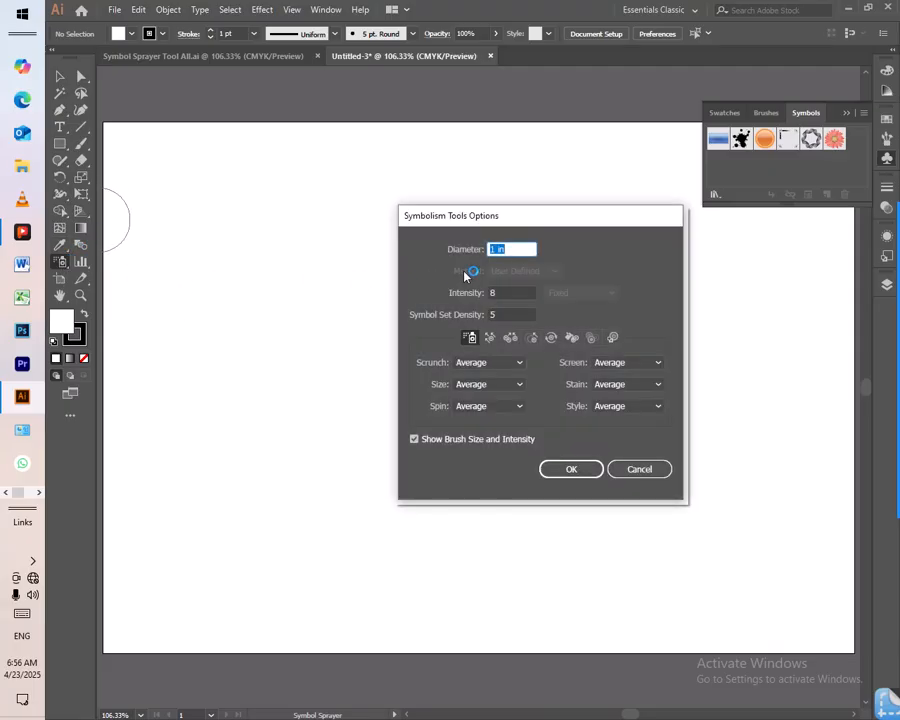
pyautogui.write('10')
pyautogui.click(569, 469)
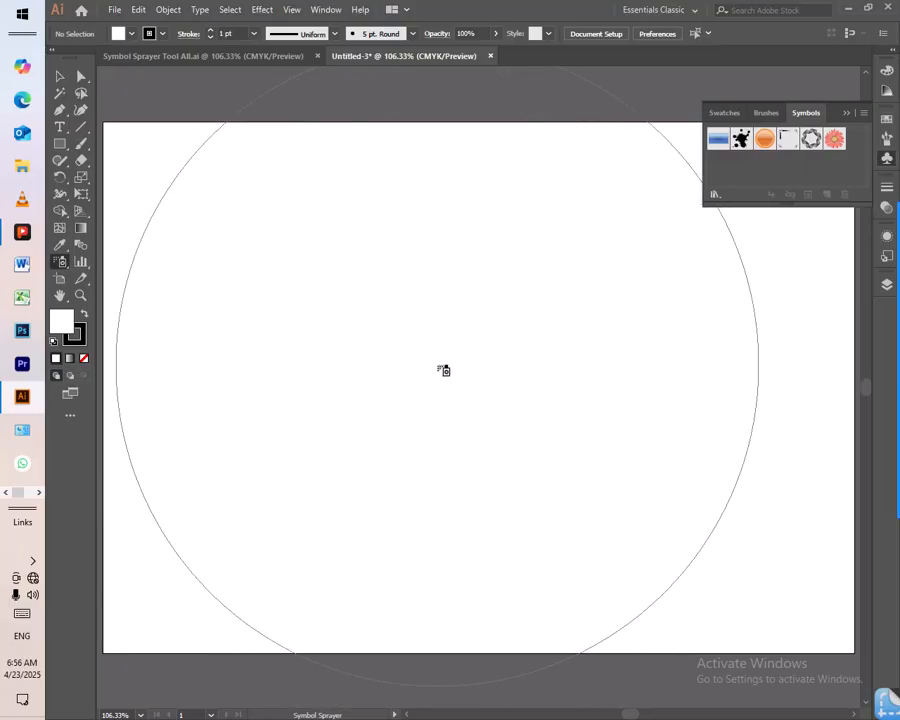
pyautogui.doubleClick(62, 262)
pyautogui.write('1')
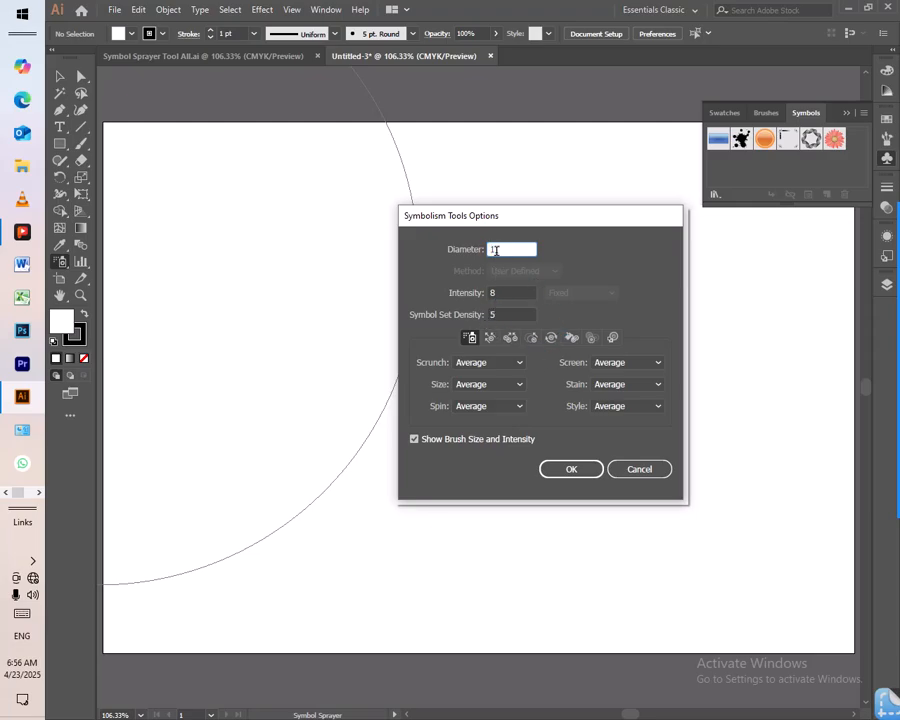
pyautogui.moveTo(510, 213); pyautogui.dragTo(574, 220)
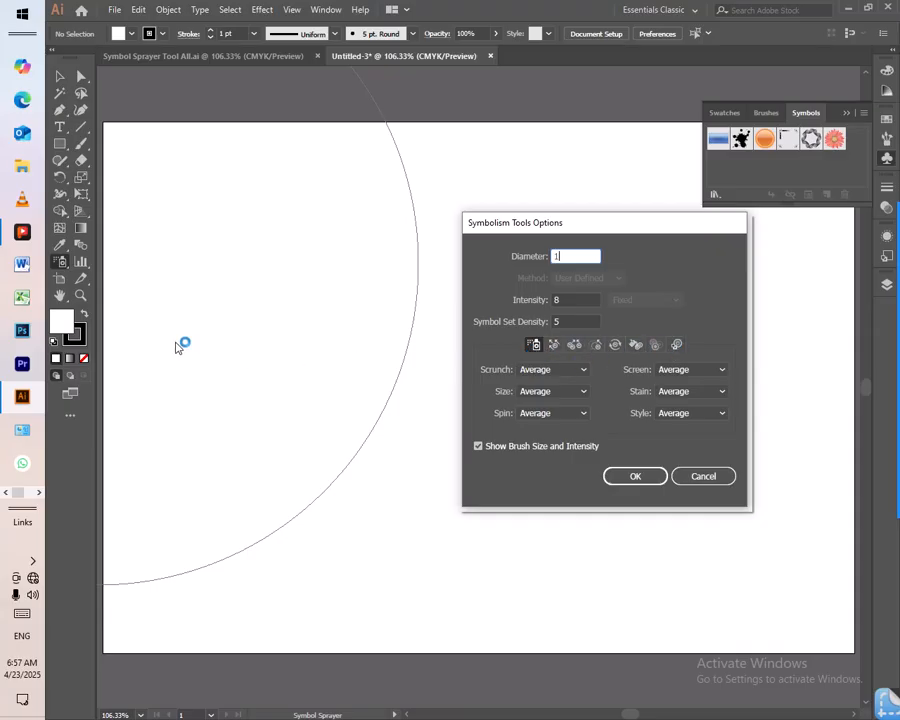
pyautogui.click(686, 480)
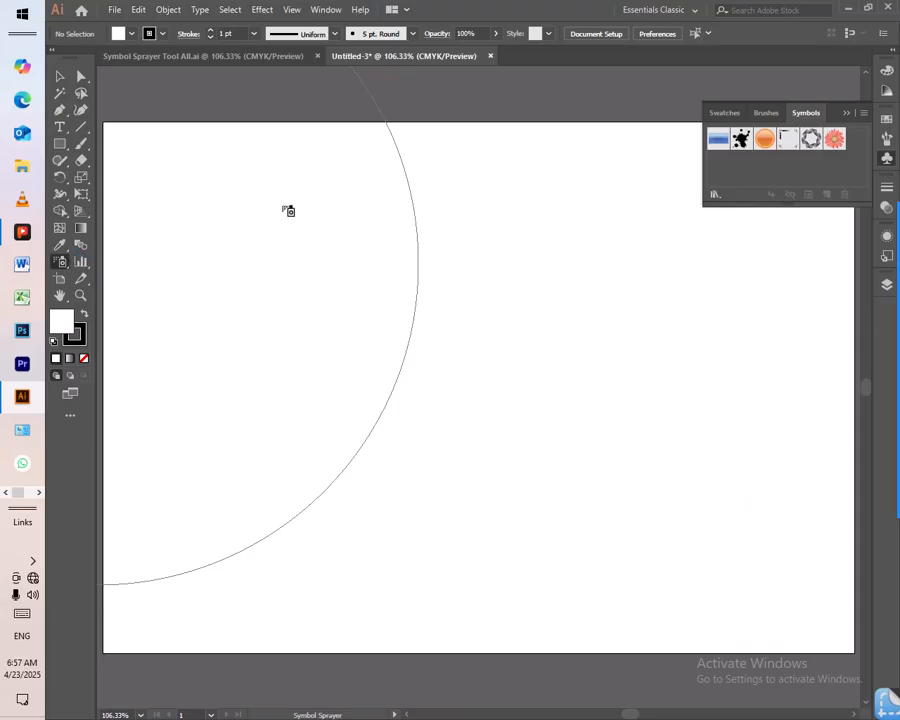
pyautogui.click(201, 56)
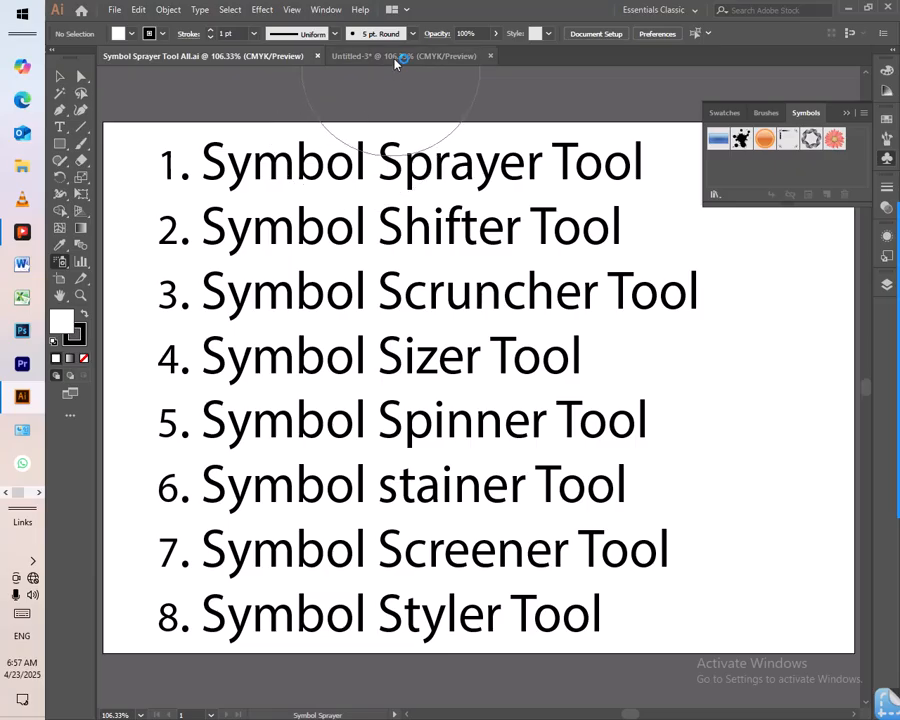
pyautogui.click(340, 56)
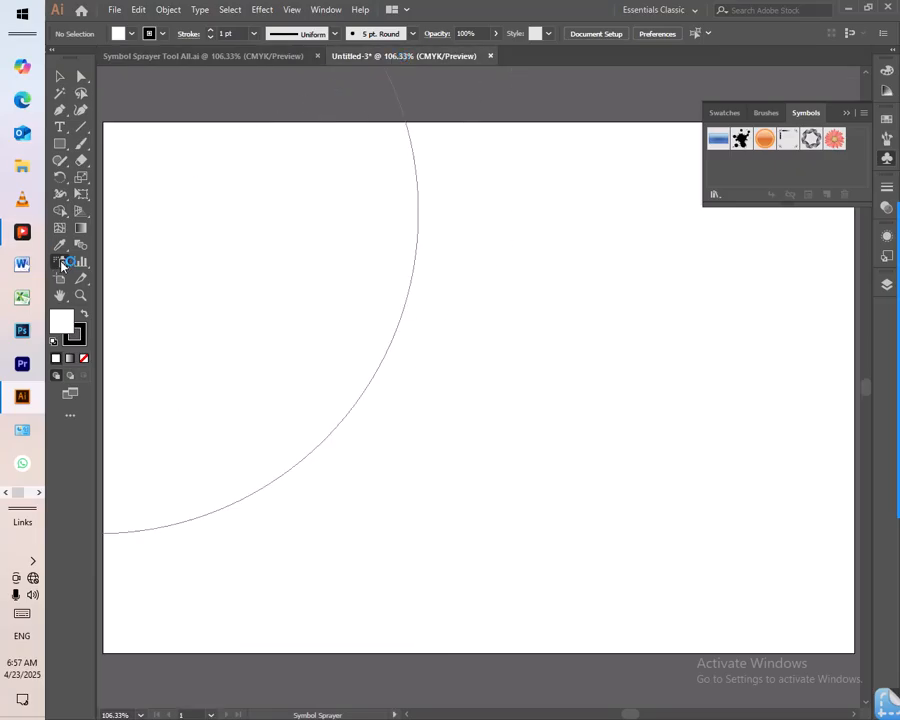
# - Set the Symbol Sprayer's brush diameter to 1 in
pyautogui.doubleClick(62, 264)
pyautogui.press('BackSpace')
pyautogui.write('1')
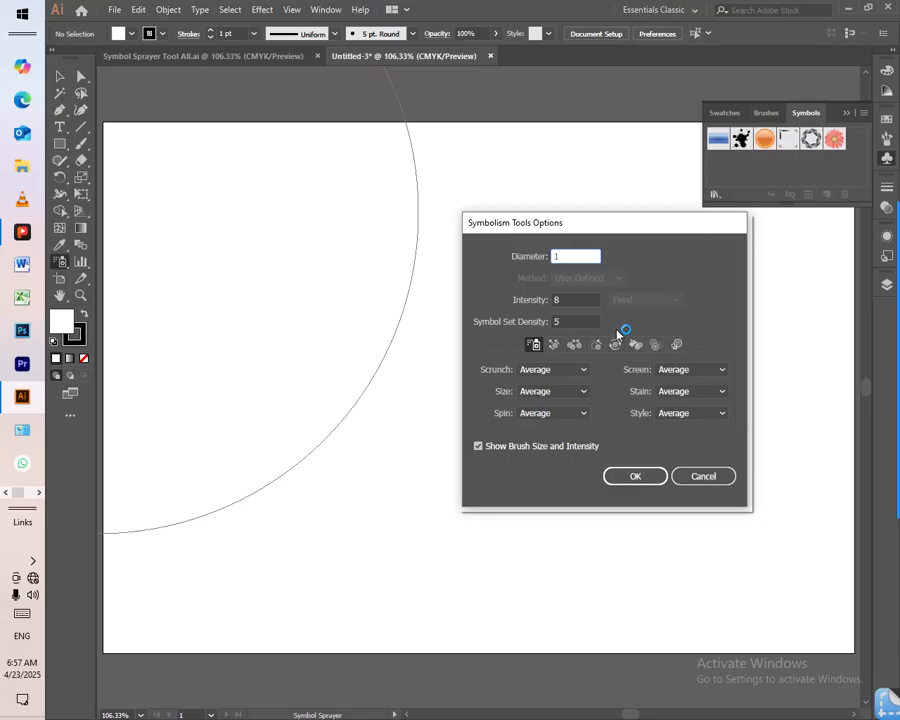
pyautogui.click(636, 477)
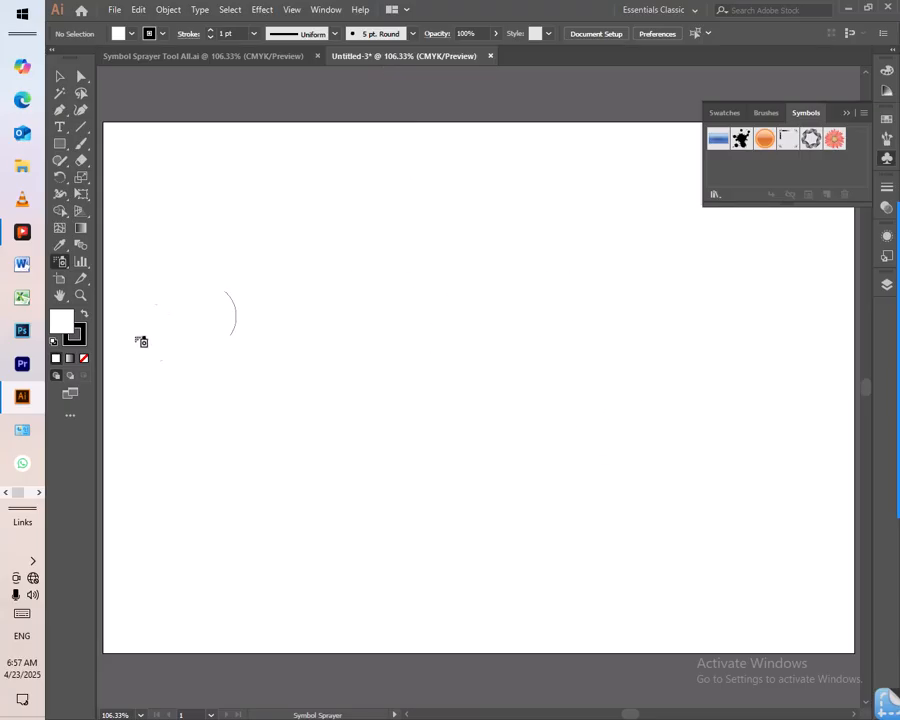
# - Examine the Symbolism Tools options for the Symbol Shifter, Scruncher, Sizer, Spinner and Stainer
pyautogui.doubleClick(61, 261)
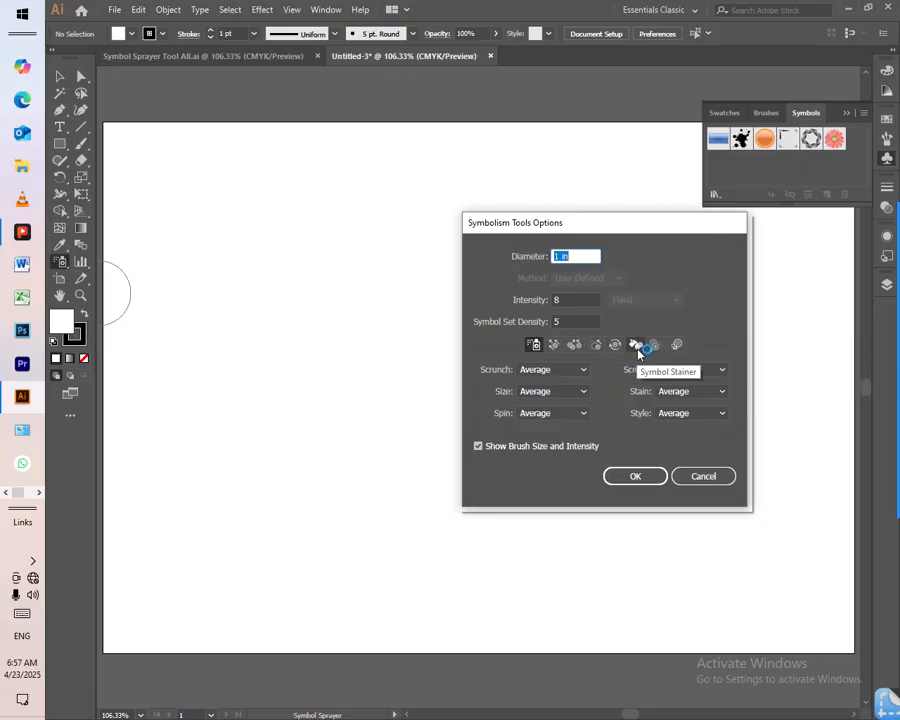
pyautogui.click(545, 349)
pyautogui.click(551, 350)
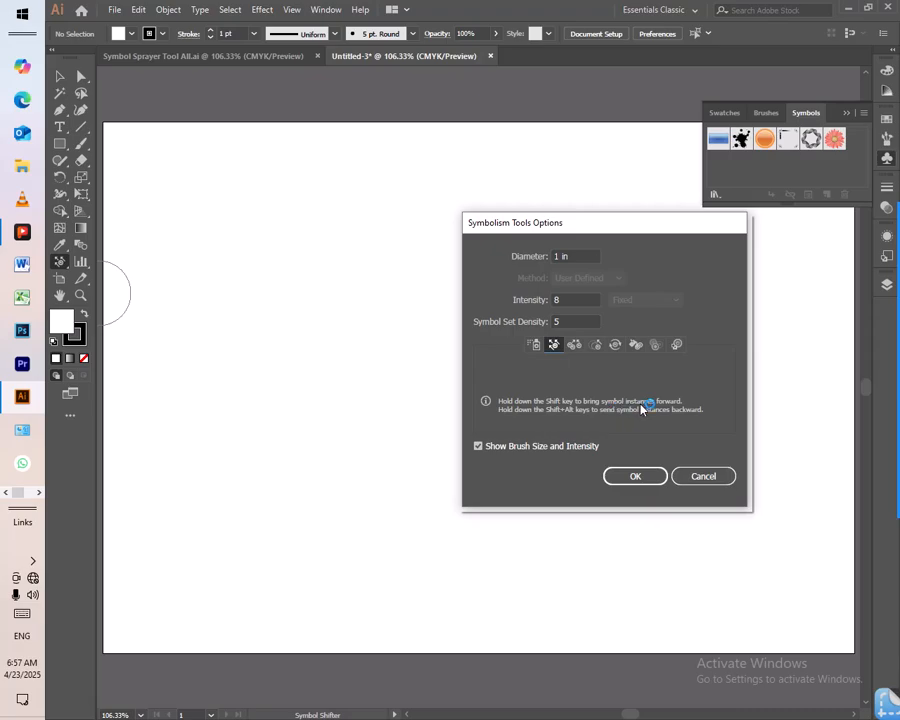
pyautogui.click(575, 350)
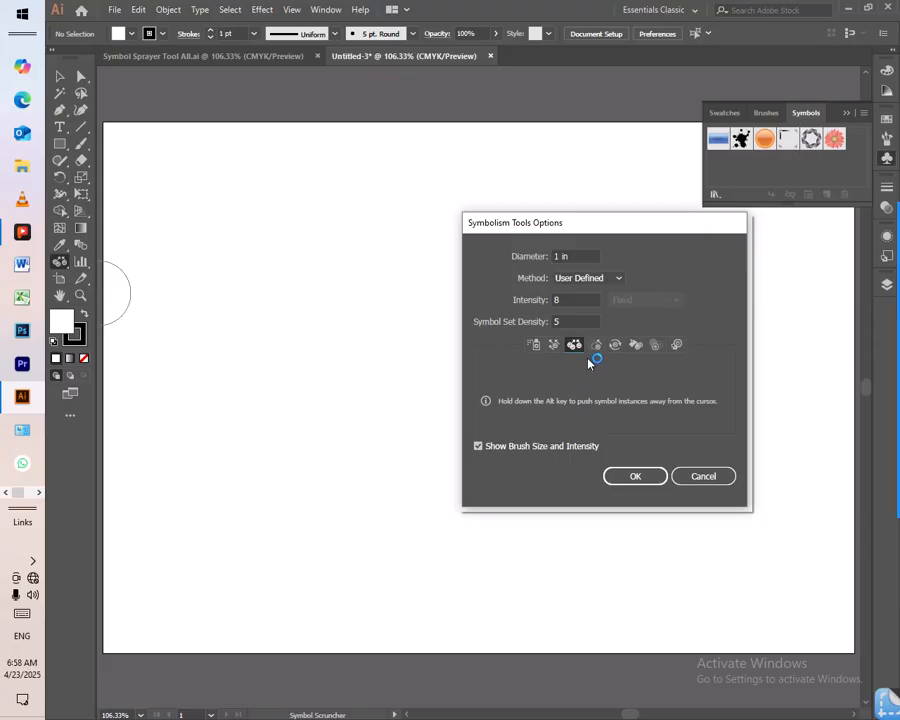
pyautogui.click(596, 346)
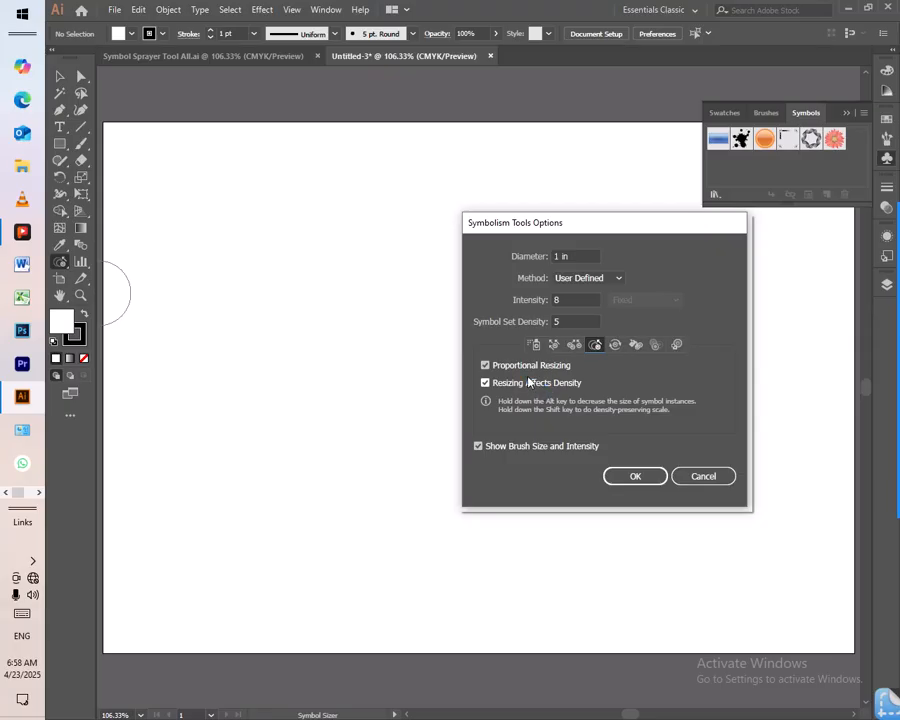
pyautogui.click(615, 346)
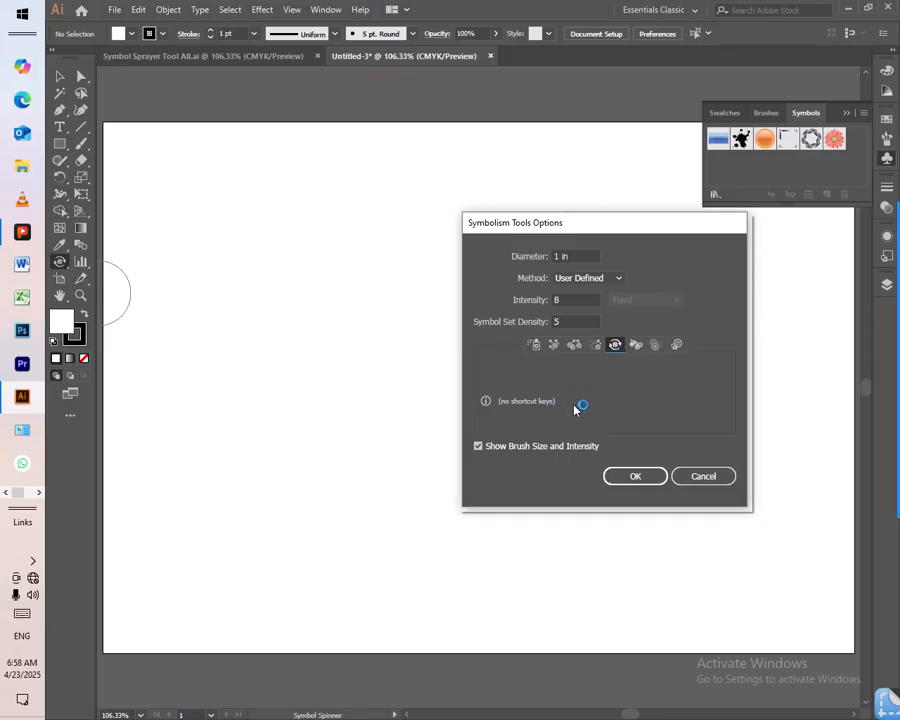
pyautogui.click(635, 345)
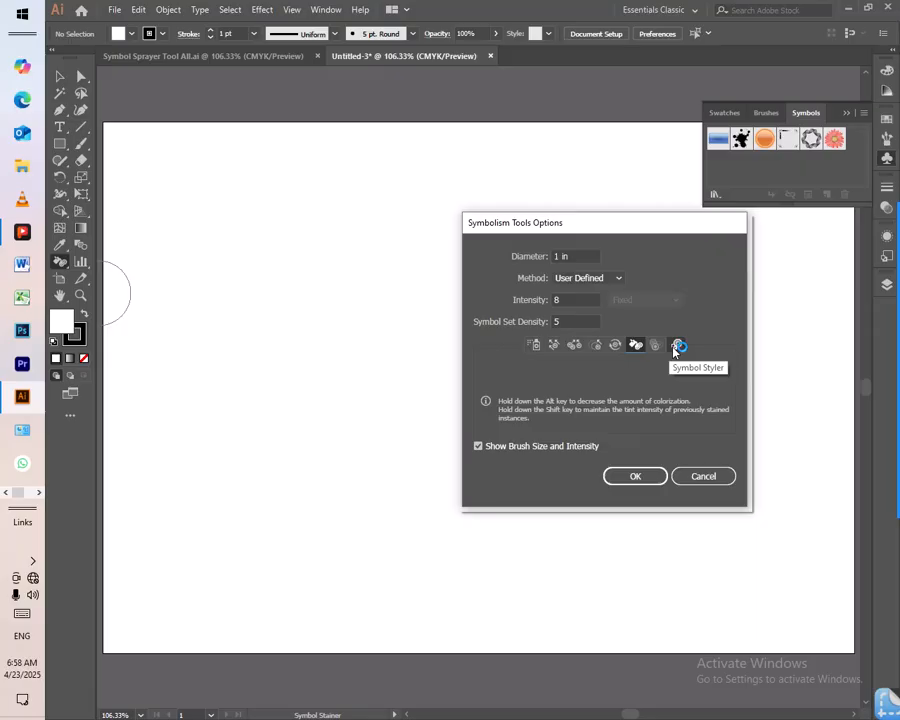
# - Examine the Symbol Sprayer's Scrunch, Size and Screen choices, and leave the options without changing them
pyautogui.click(537, 346)
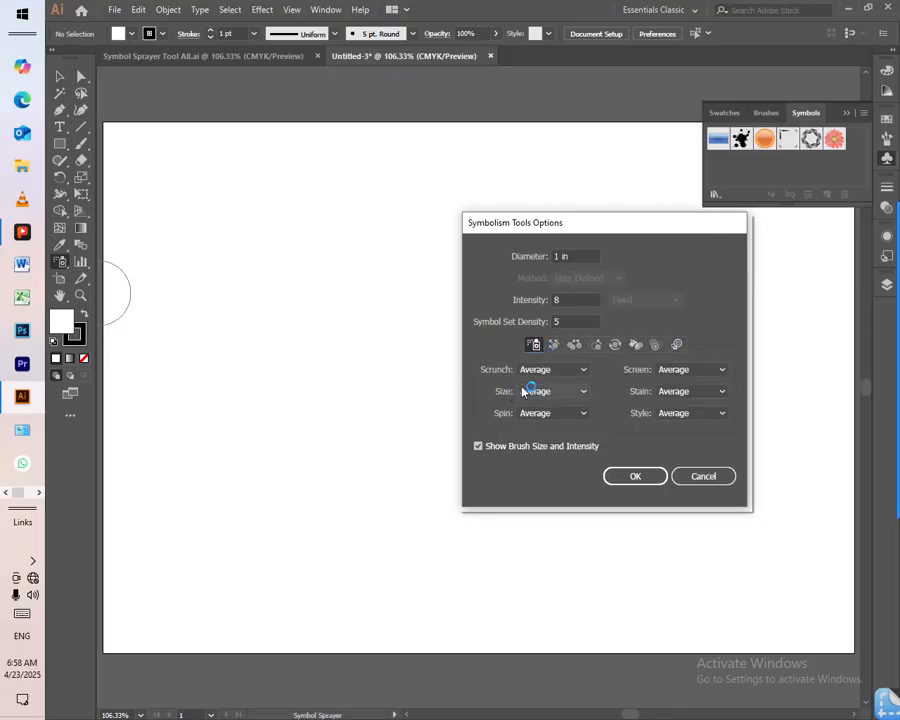
pyautogui.click(575, 371)
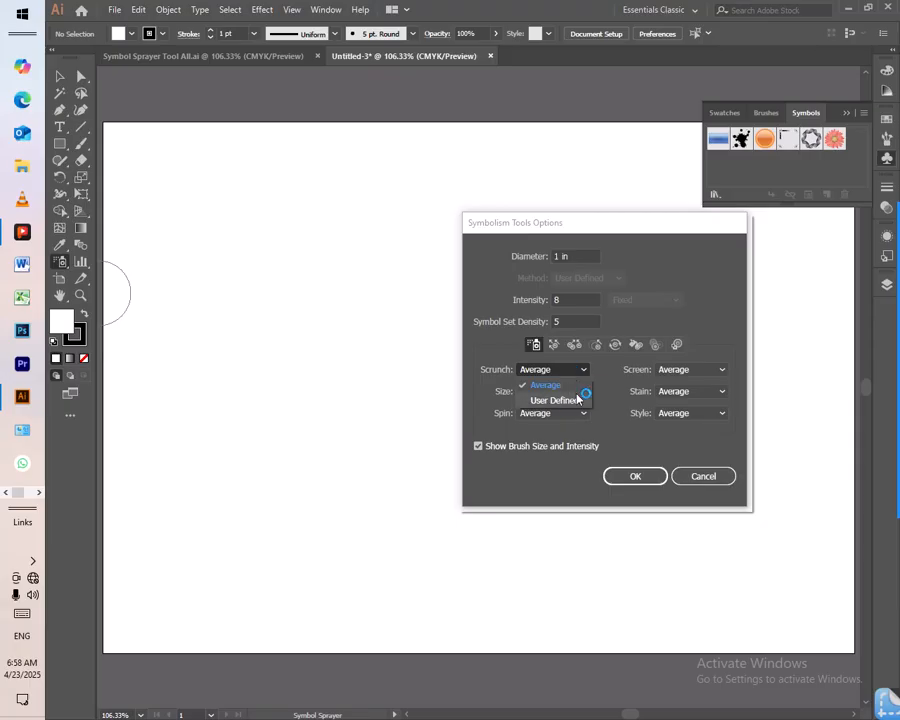
pyautogui.click(577, 375)
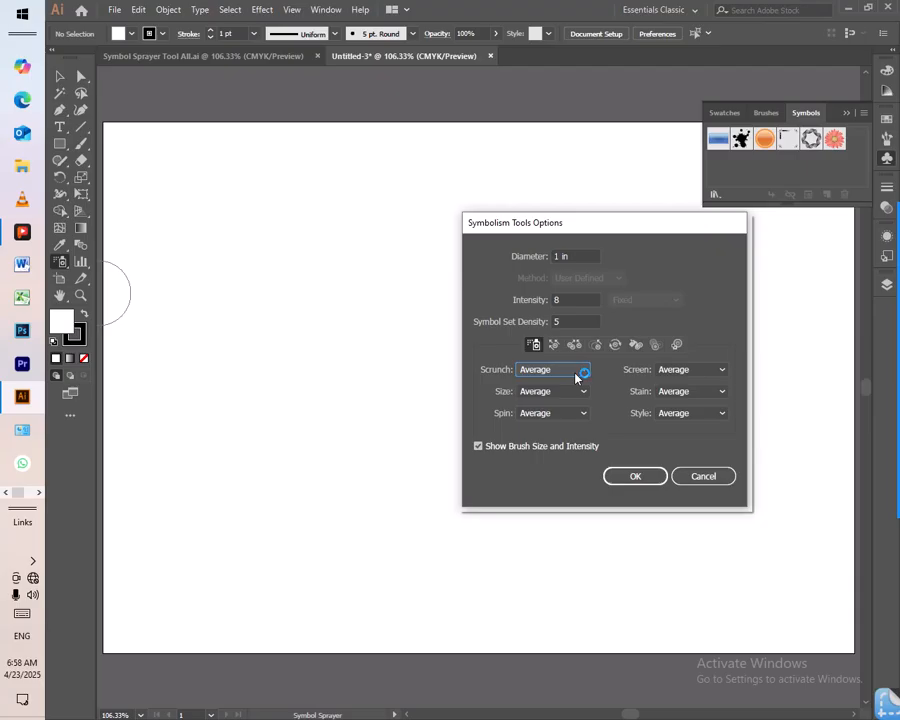
pyautogui.click(578, 390)
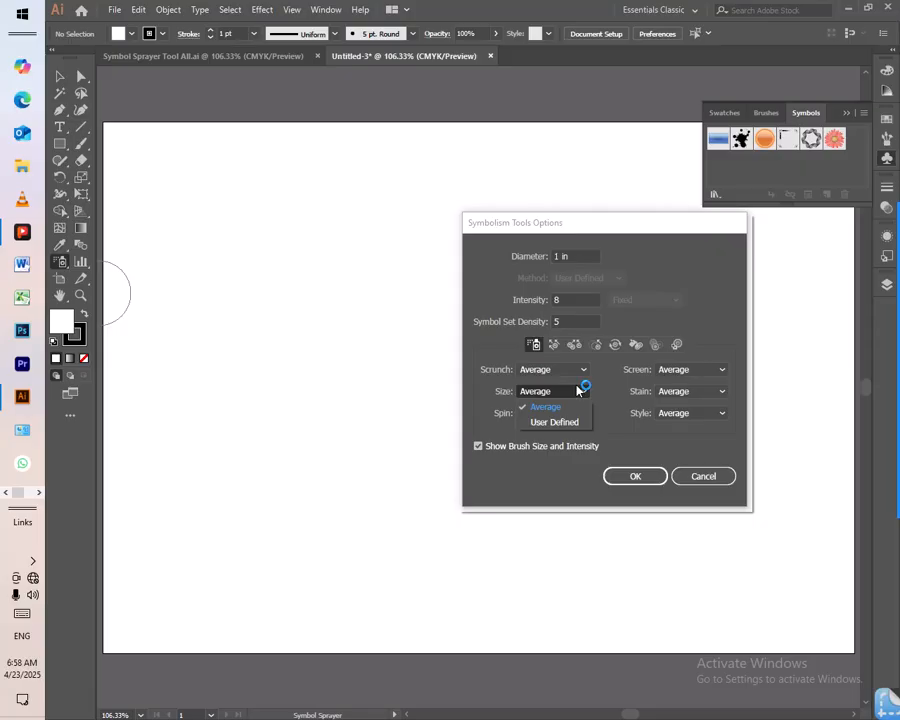
pyautogui.click(576, 388)
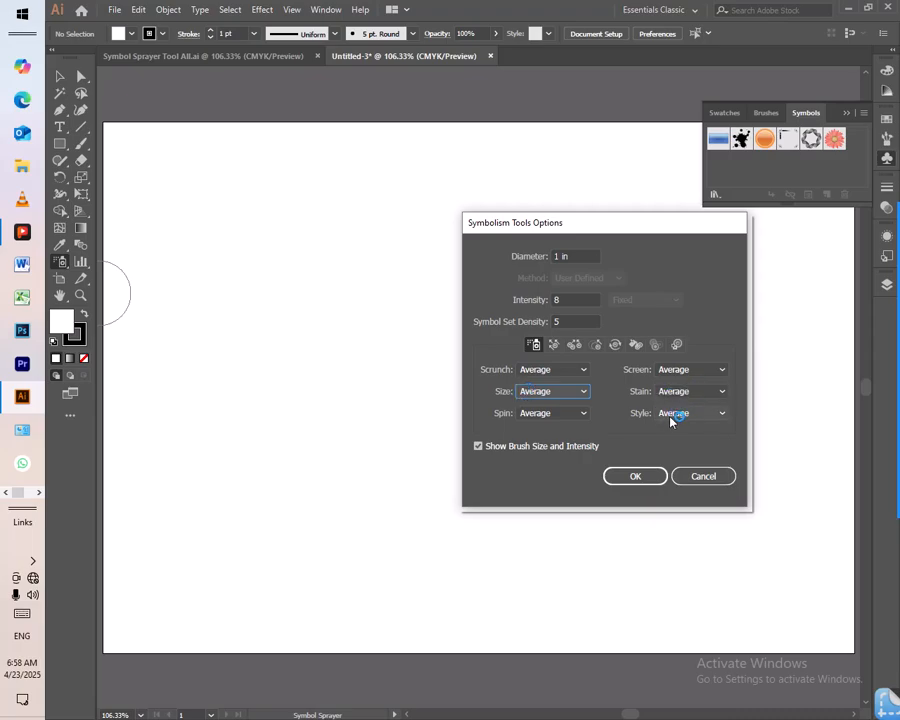
pyautogui.click(704, 373)
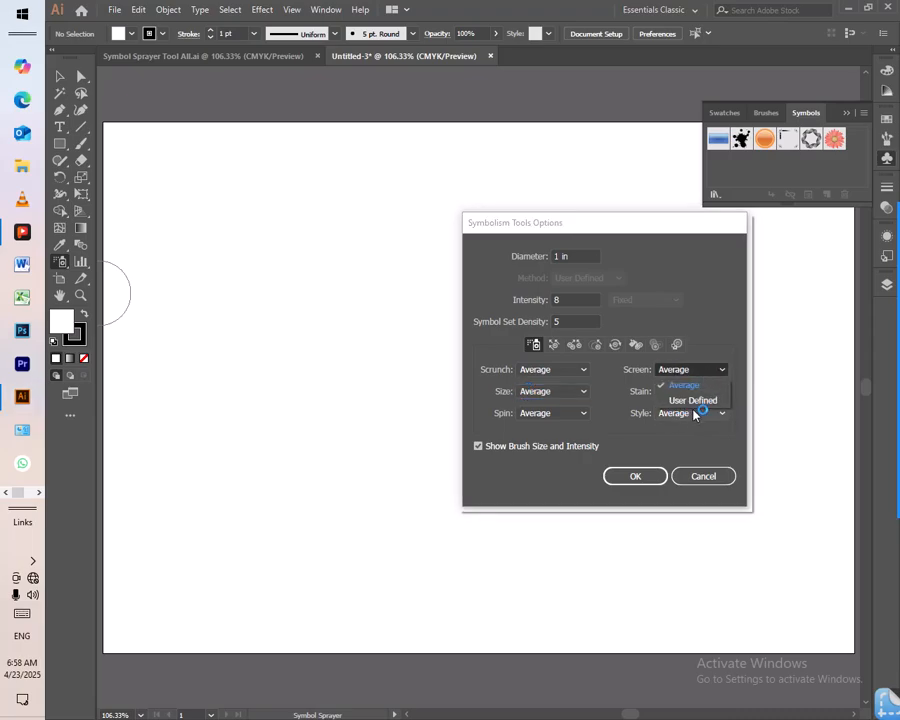
pyautogui.click(698, 378)
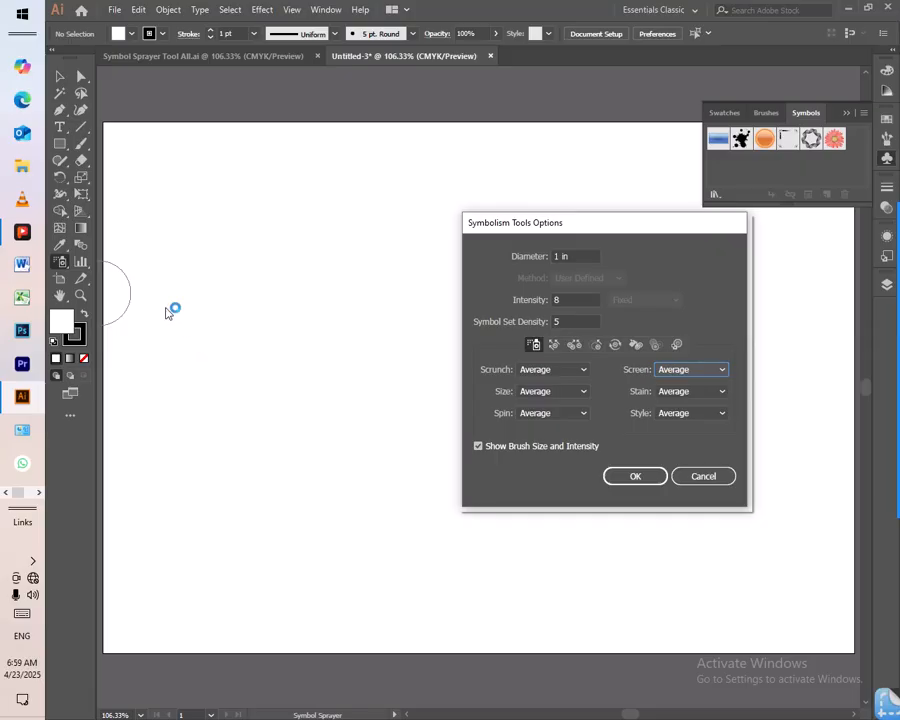
pyautogui.click(711, 478)
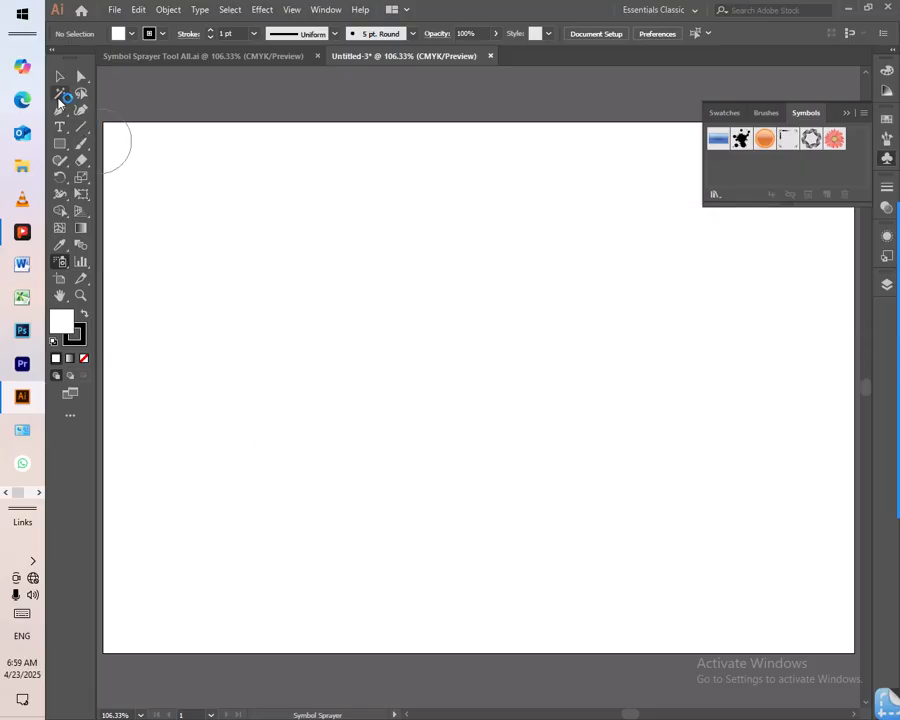
# - Detach the symbolism tools into a floating toolbar and place it near the artboard's upper-left corner
pyautogui.click(60, 76)
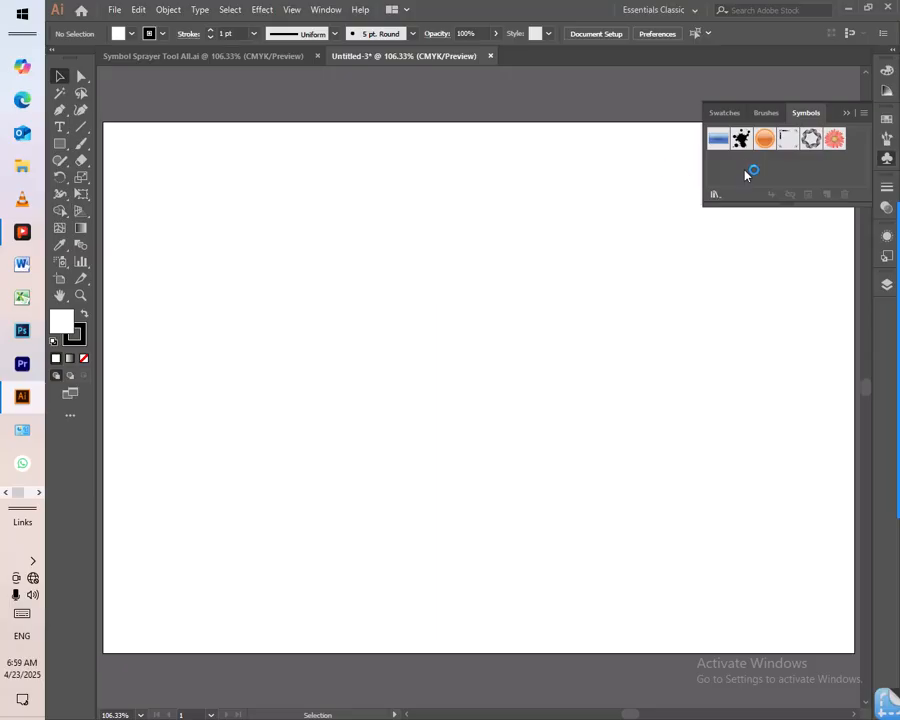
pyautogui.click(60, 263)
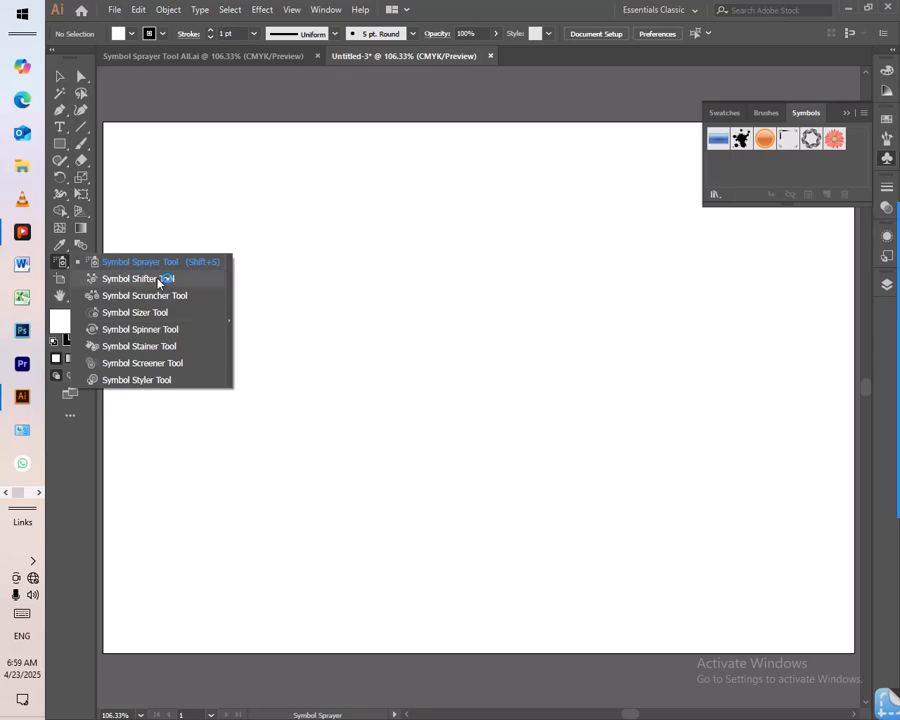
pyautogui.click(229, 321)
pyautogui.moveTo(145, 268); pyautogui.dragTo(183, 117)
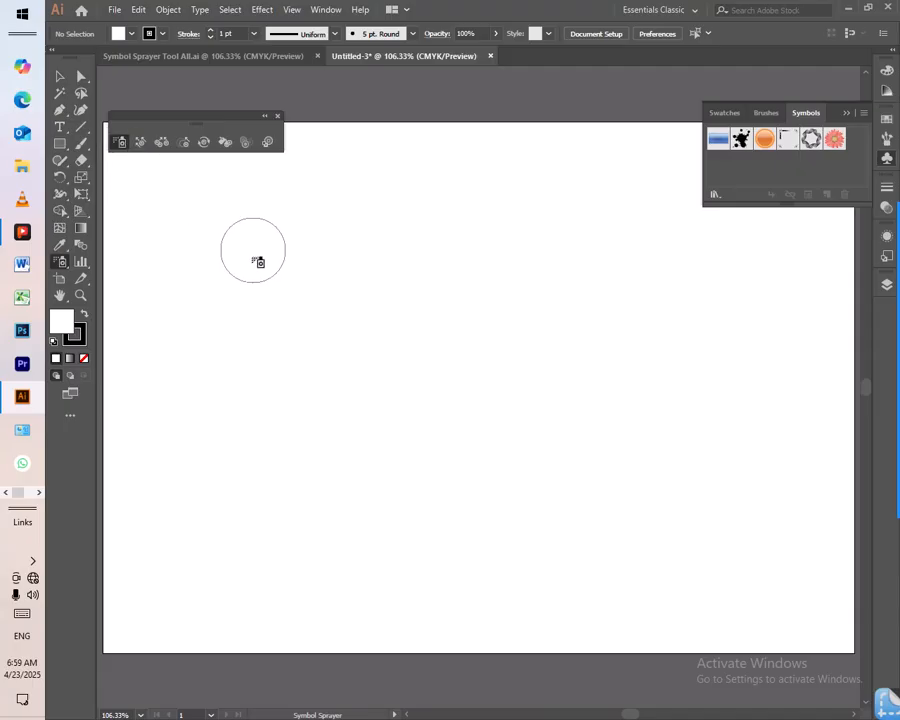
# - Try the Symbol Sprayer on the blank artboard with no symbol selected
pyautogui.click(323, 300)
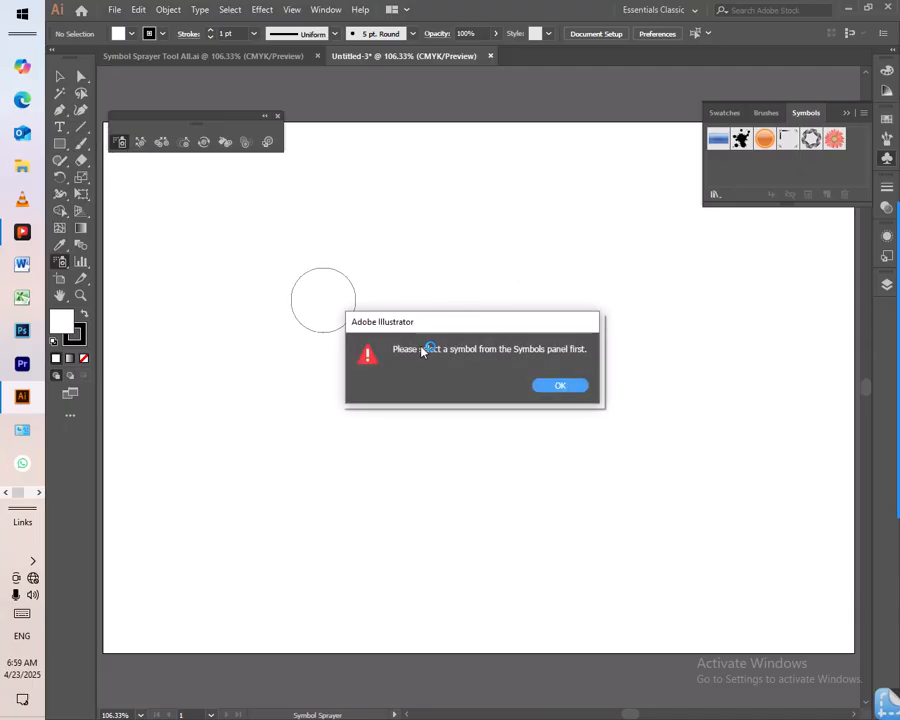
pyautogui.click(558, 387)
pyautogui.click(299, 277)
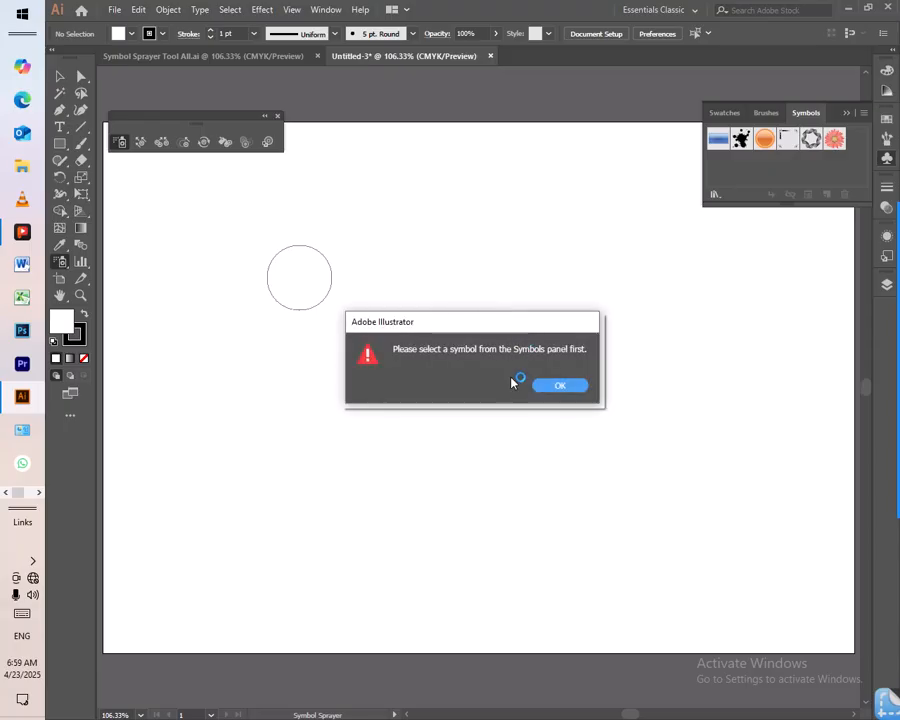
pyautogui.click(556, 383)
pyautogui.click(289, 275)
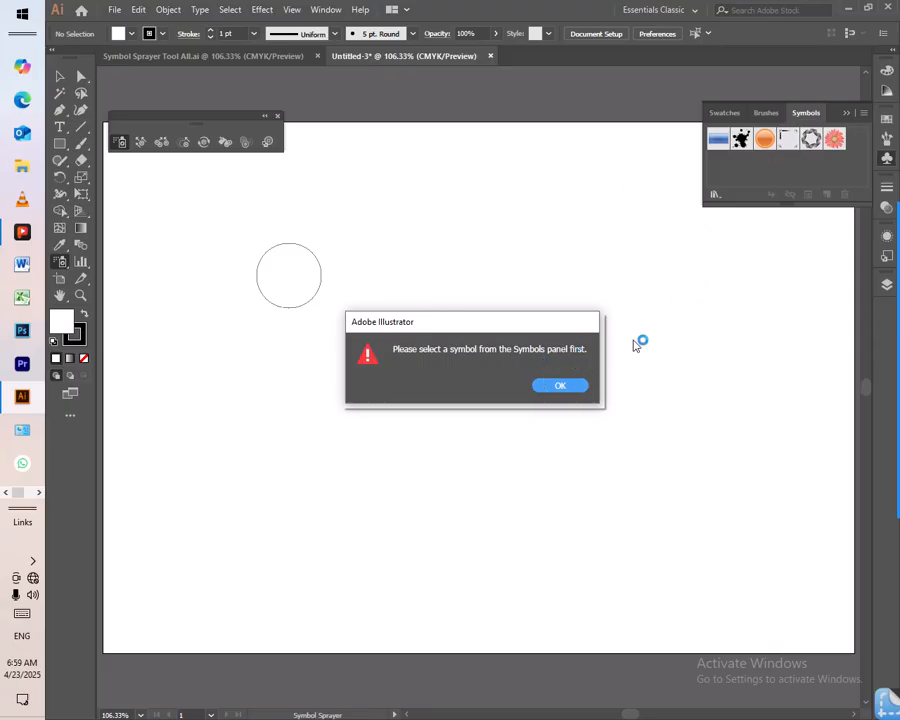
pyautogui.click(568, 388)
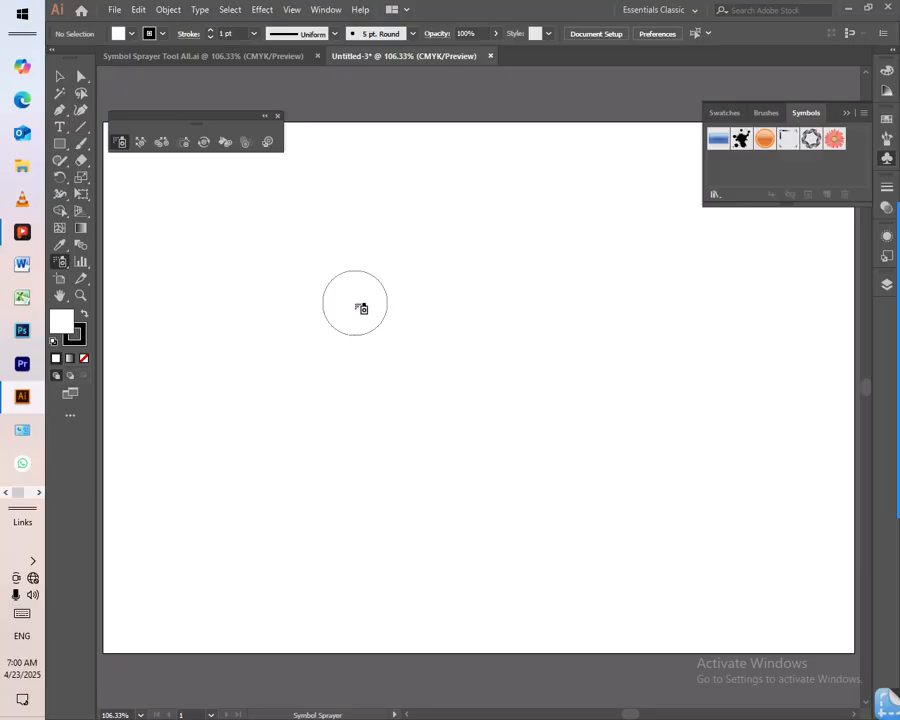
# - Spray a loop of Illuminated Orange symbols with black line-art ring symbols inside it, and delete the whole symbol set
pyautogui.click(765, 140)
pyautogui.moveTo(185, 235)
pyautogui.mouseDown()
pyautogui.moveTo(286, 204)
pyautogui.moveTo(394, 202)
pyautogui.moveTo(498, 208)
pyautogui.moveTo(632, 237)
pyautogui.moveTo(678, 259)
pyautogui.moveTo(710, 295)
pyautogui.moveTo(727, 355)
pyautogui.moveTo(691, 423)
pyautogui.moveTo(606, 478)
pyautogui.moveTo(390, 494)
pyautogui.moveTo(253, 434)
pyautogui.moveTo(186, 354)
pyautogui.moveTo(178, 292)
pyautogui.mouseUp()
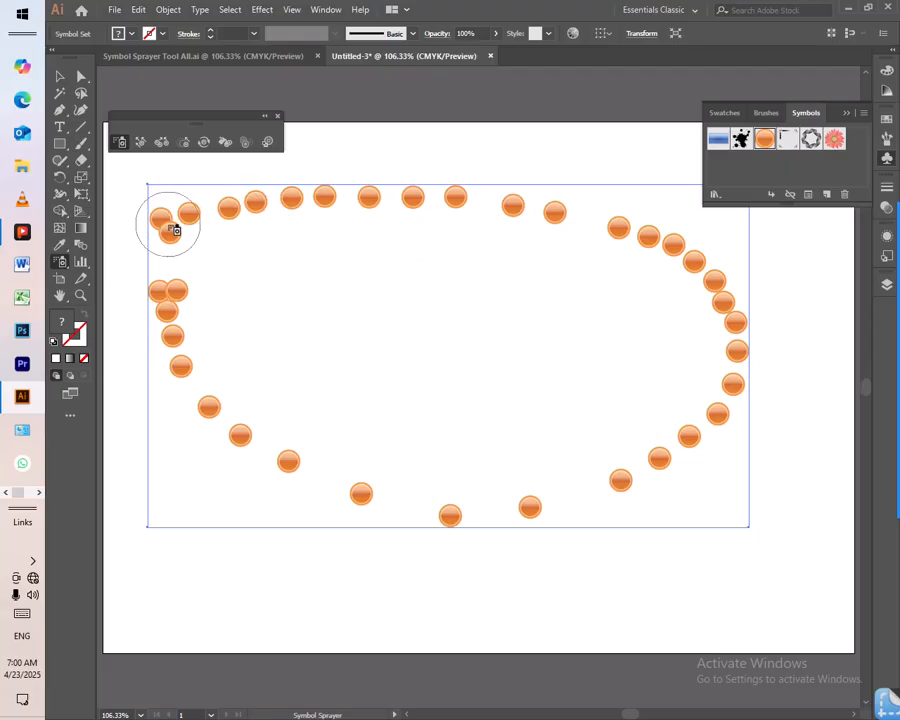
pyautogui.click(811, 140)
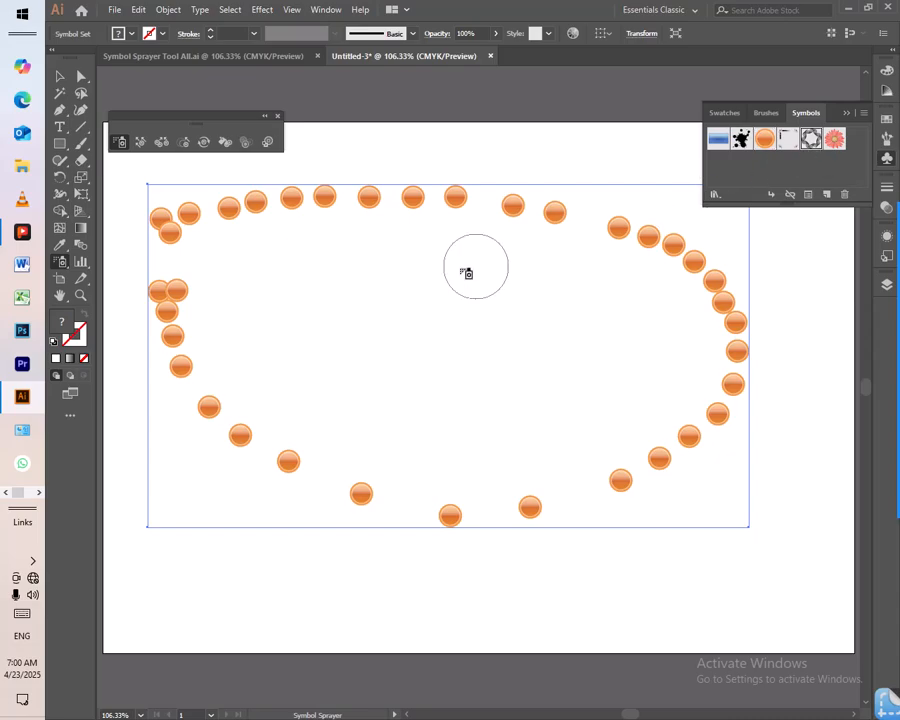
pyautogui.moveTo(262, 270)
pyautogui.mouseDown()
pyautogui.moveTo(550, 303)
pyautogui.moveTo(478, 416)
pyautogui.moveTo(344, 388)
pyautogui.moveTo(333, 365)
pyautogui.mouseUp()
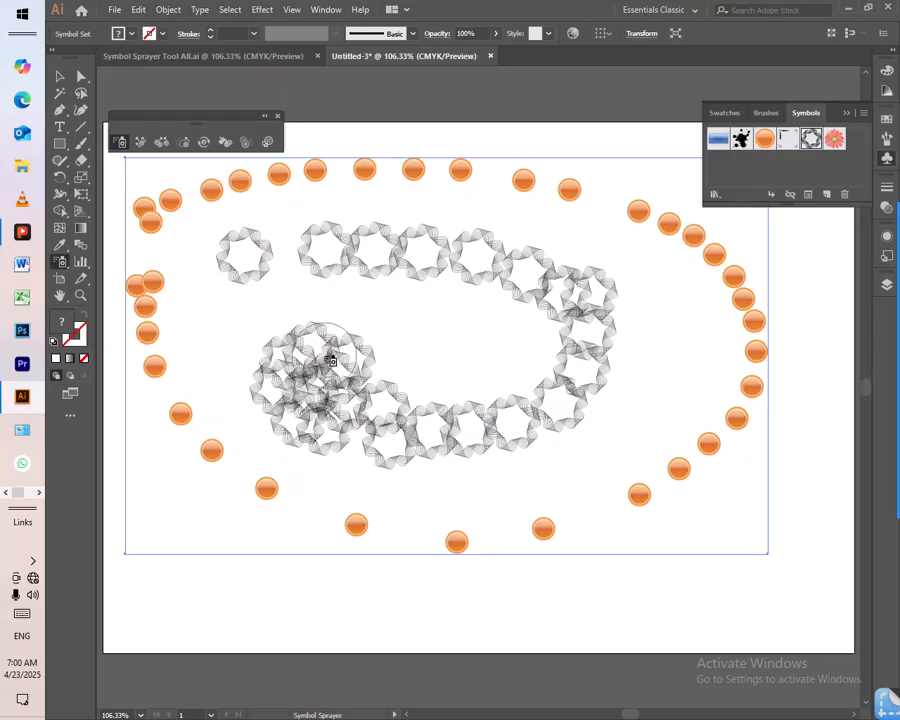
pyautogui.press('ctrl')
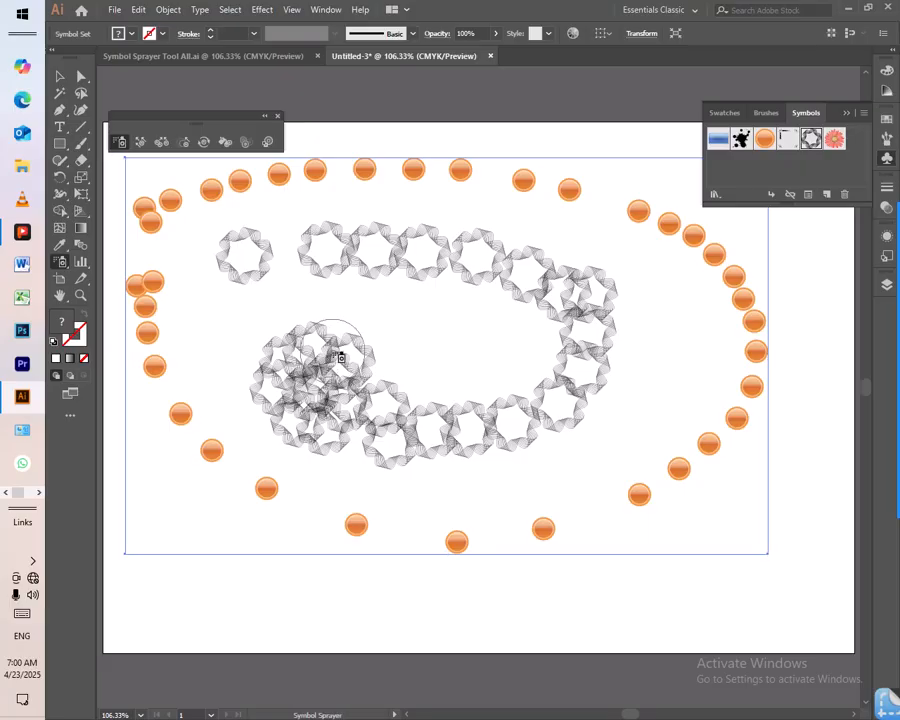
pyautogui.press('Delete')
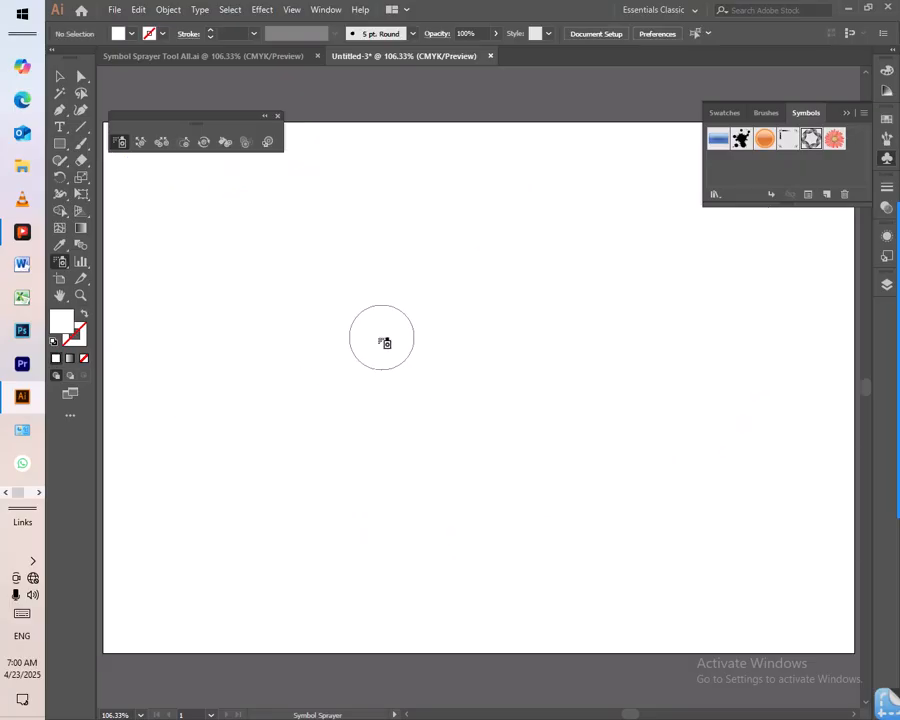
# - Try the Symbol Shifter on the blank artboard without any symbol set selected
pyautogui.click(140, 142)
pyautogui.click(251, 240)
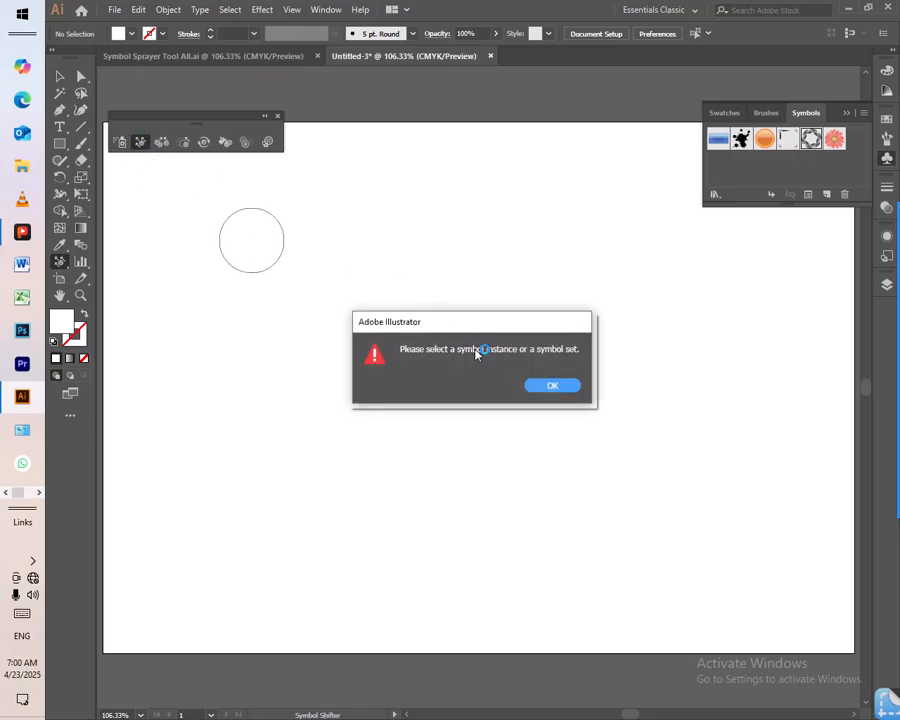
pyautogui.click(567, 387)
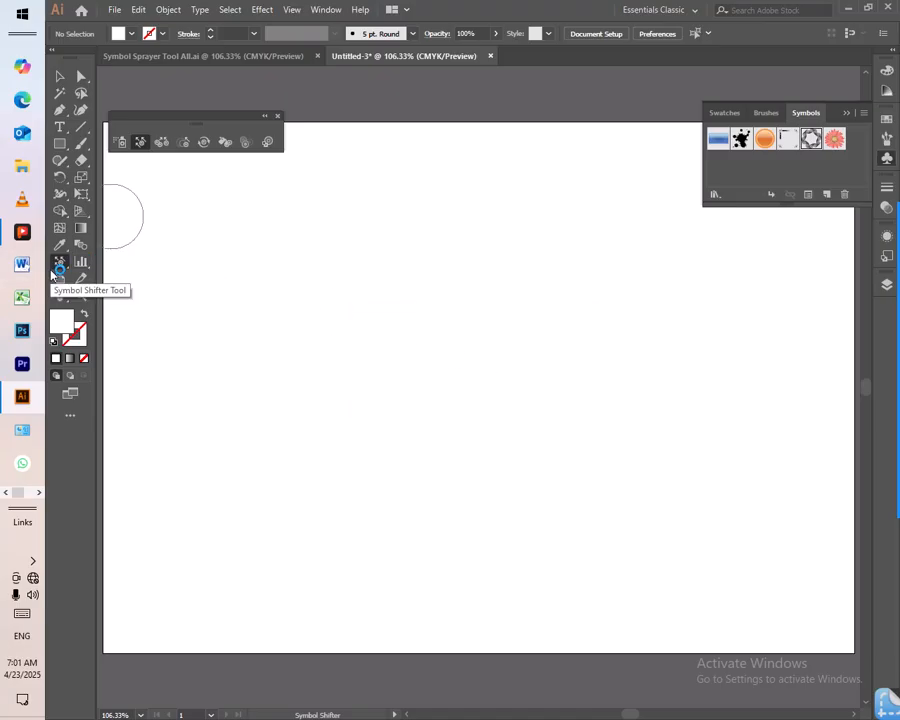
pyautogui.click(143, 148)
pyautogui.click(217, 218)
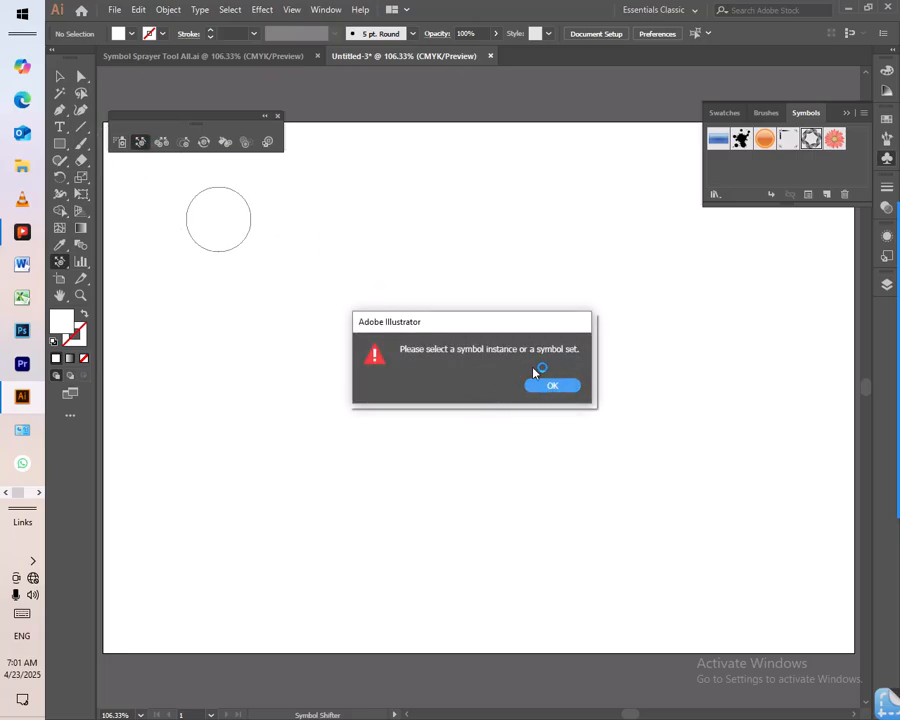
pyautogui.click(551, 388)
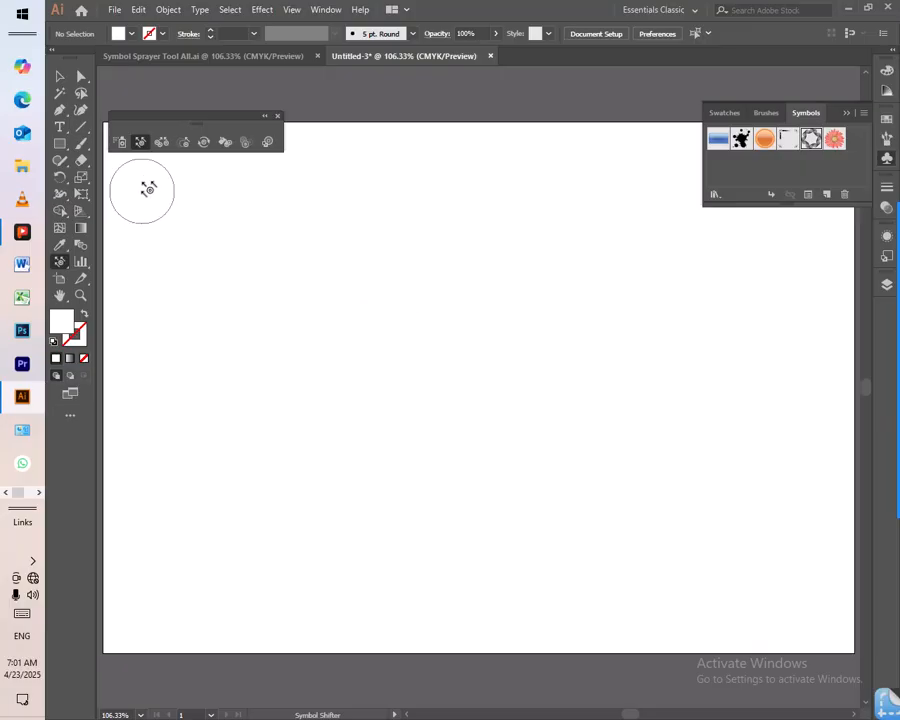
# - Spray an arc of black line-art ring symbols across the artboard and undo it
pyautogui.click(121, 147)
pyautogui.moveTo(270, 318)
pyautogui.mouseDown()
pyautogui.moveTo(296, 292)
pyautogui.moveTo(358, 244)
pyautogui.moveTo(471, 232)
pyautogui.moveTo(605, 295)
pyautogui.moveTo(620, 391)
pyautogui.moveTo(459, 499)
pyautogui.moveTo(428, 482)
pyautogui.mouseUp()
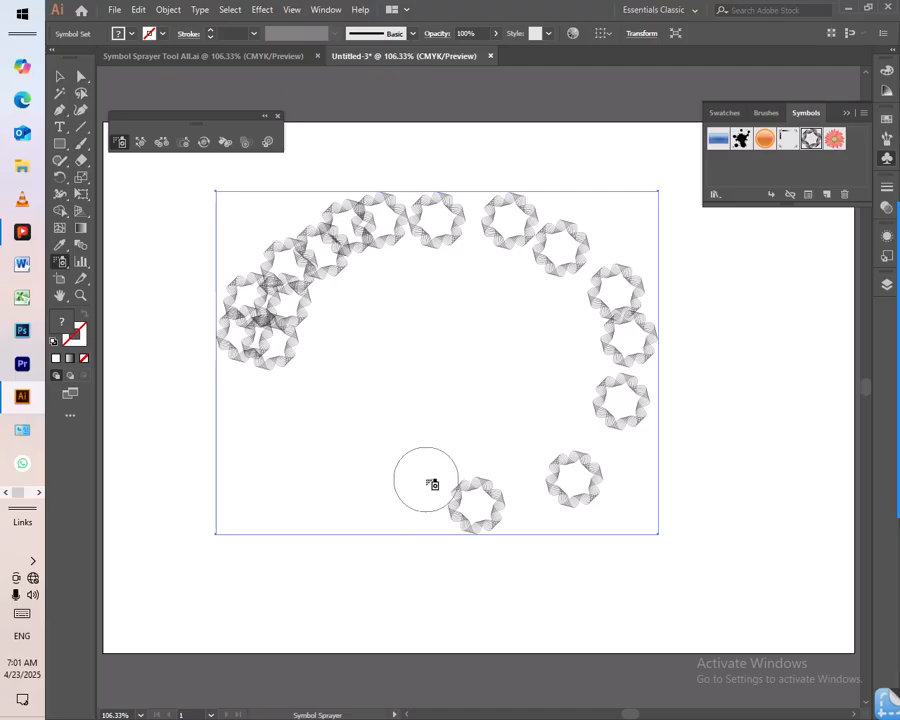
pyautogui.hotkey('ctrl', 'z')
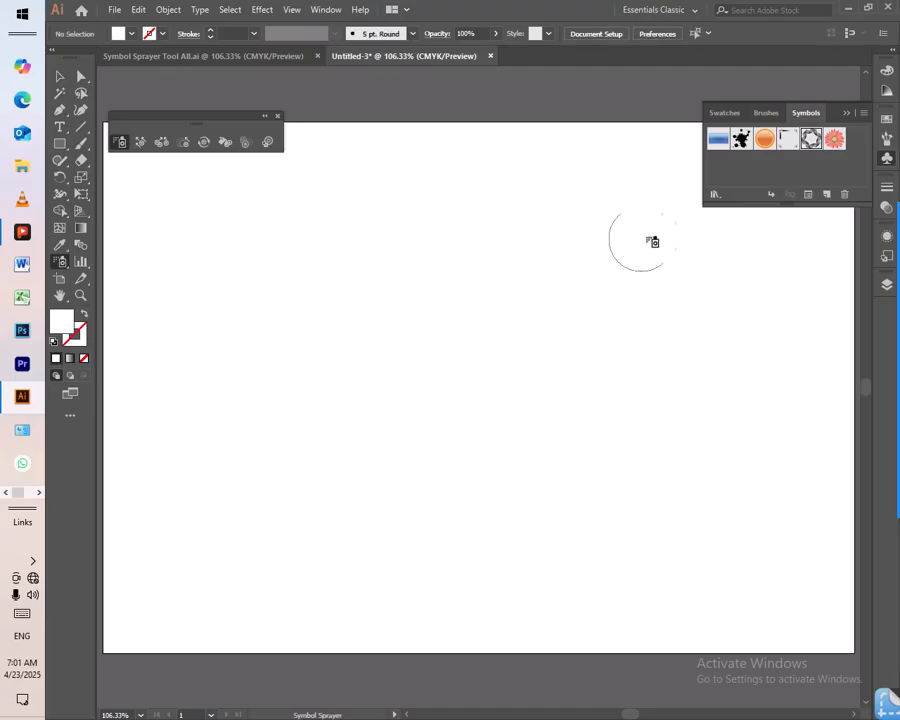
# - Spray a large, roughly rectangular loop of Gerbera flower symbols around the artboard
pyautogui.click(833, 140)
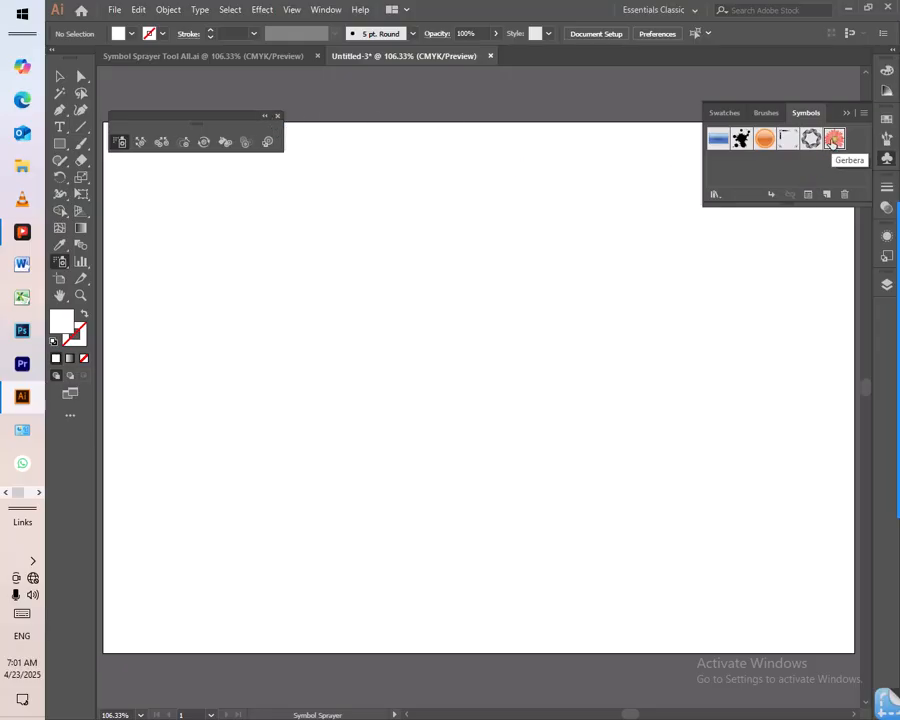
pyautogui.moveTo(228, 245)
pyautogui.mouseDown()
pyautogui.moveTo(474, 236)
pyautogui.moveTo(638, 271)
pyautogui.moveTo(700, 406)
pyautogui.moveTo(672, 537)
pyautogui.moveTo(448, 592)
pyautogui.moveTo(255, 513)
pyautogui.moveTo(215, 300)
pyautogui.mouseUp()
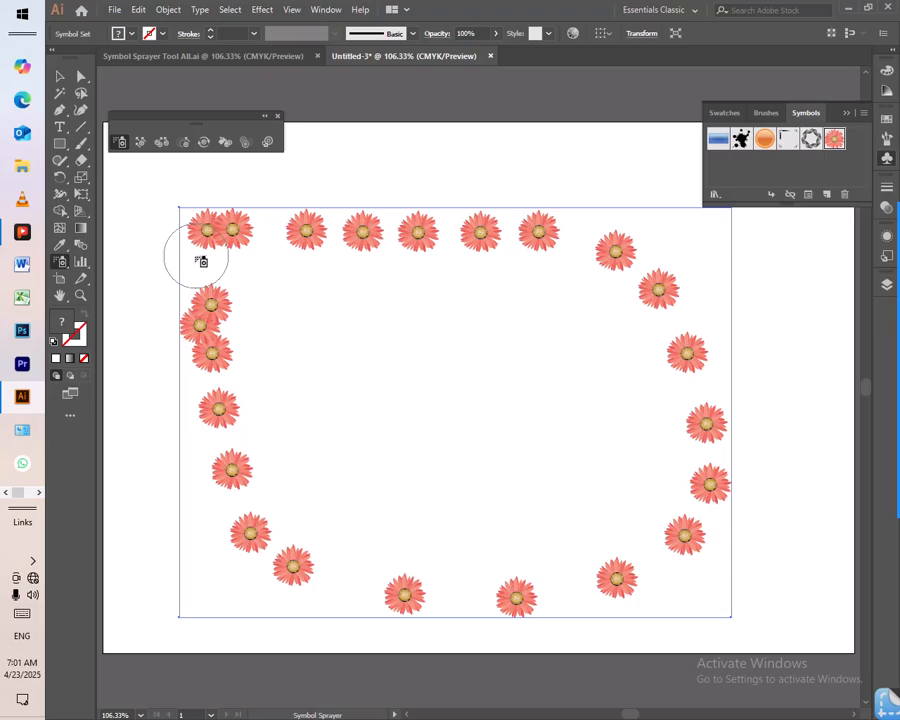
pyautogui.click(60, 77)
# - Reposition the flowers along the loop's upper row and right side with the Symbol Shifter
pyautogui.click(140, 142)
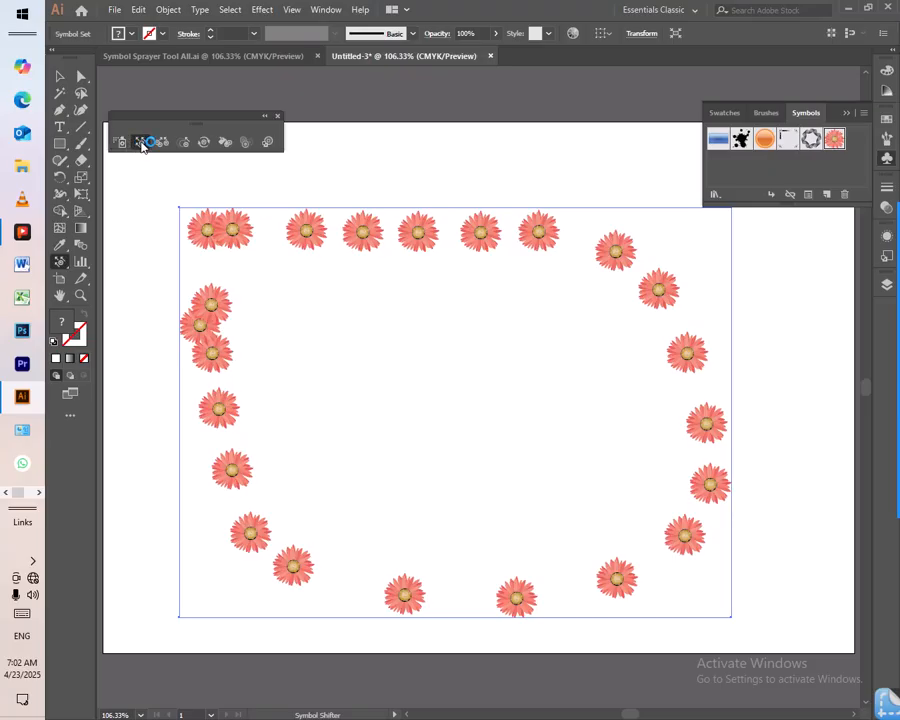
pyautogui.moveTo(412, 295)
pyautogui.mouseDown()
pyautogui.moveTo(507, 298)
pyautogui.moveTo(584, 365)
pyautogui.moveTo(543, 428)
pyautogui.mouseUp()
pyautogui.moveTo(259, 243)
pyautogui.mouseDown()
pyautogui.moveTo(306, 230)
pyautogui.moveTo(480, 233)
pyautogui.moveTo(583, 243)
pyautogui.moveTo(653, 274)
pyautogui.moveTo(691, 334)
pyautogui.moveTo(701, 383)
pyautogui.moveTo(712, 505)
pyautogui.mouseUp()
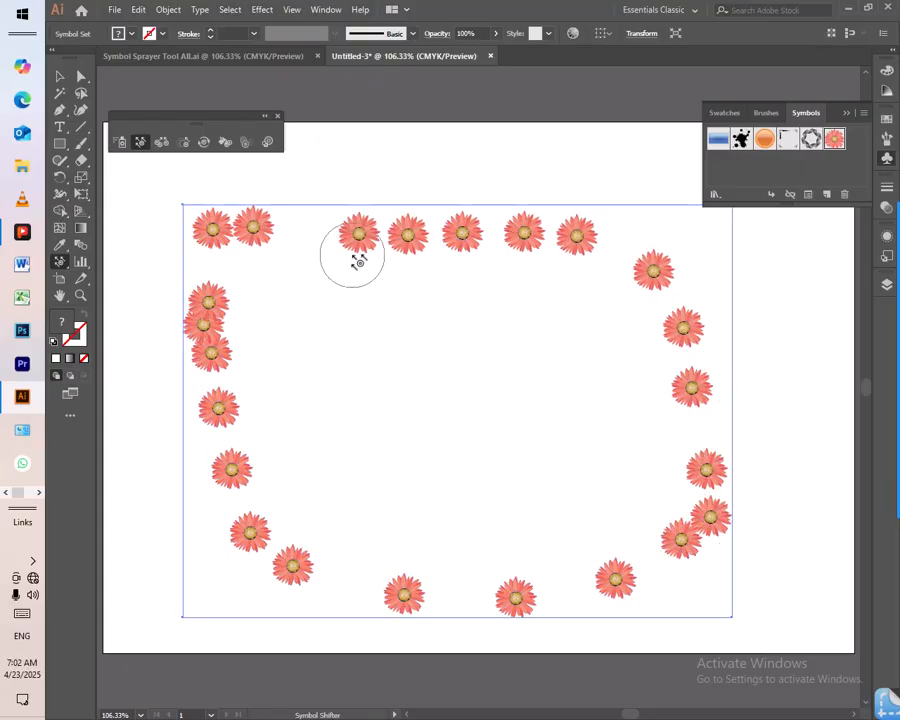
pyautogui.moveTo(366, 240)
pyautogui.mouseDown()
pyautogui.moveTo(358, 231)
pyautogui.moveTo(366, 345)
pyautogui.moveTo(352, 235)
pyautogui.moveTo(320, 305)
pyautogui.moveTo(352, 252)
pyautogui.moveTo(275, 269)
pyautogui.moveTo(330, 252)
pyautogui.mouseUp()
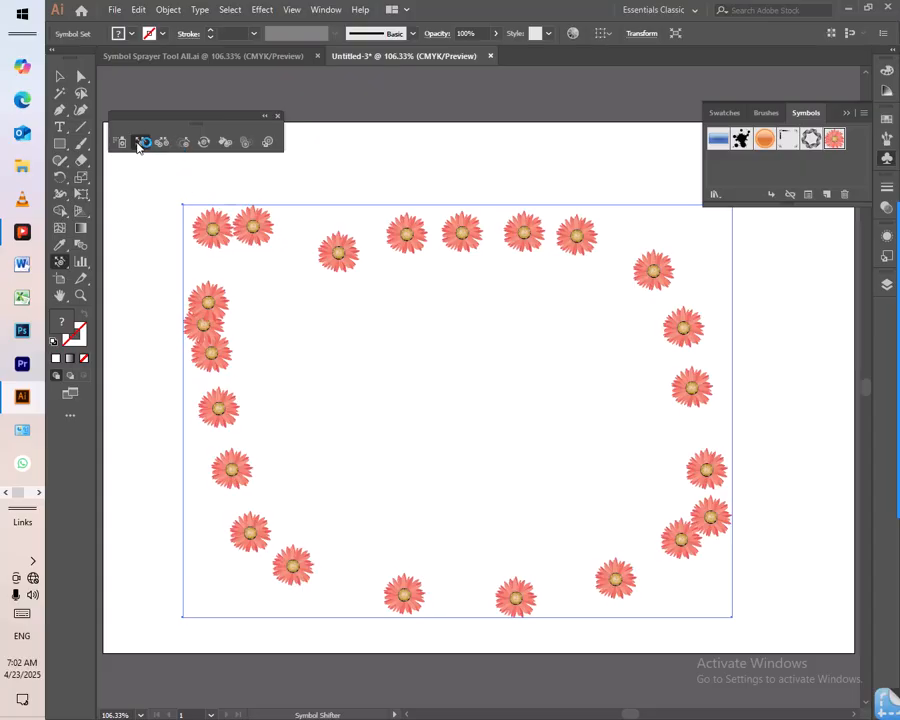
pyautogui.moveTo(342, 251)
pyautogui.mouseDown()
pyautogui.moveTo(330, 212)
pyautogui.moveTo(302, 300)
pyautogui.moveTo(327, 232)
pyautogui.moveTo(304, 281)
pyautogui.moveTo(323, 232)
pyautogui.moveTo(314, 224)
pyautogui.moveTo(314, 303)
pyautogui.mouseUp()
pyautogui.moveTo(393, 236); pyautogui.dragTo(360, 326)
pyautogui.moveTo(402, 267); pyautogui.dragTo(402, 176)
pyautogui.moveTo(454, 231)
pyautogui.mouseDown()
pyautogui.moveTo(480, 185)
pyautogui.moveTo(503, 235)
pyautogui.moveTo(532, 213)
pyautogui.moveTo(536, 235)
pyautogui.moveTo(574, 237)
pyautogui.moveTo(524, 336)
pyautogui.moveTo(575, 253)
pyautogui.mouseUp()
pyautogui.moveTo(653, 265)
pyautogui.mouseDown()
pyautogui.moveTo(524, 307)
pyautogui.moveTo(614, 289)
pyautogui.mouseUp()
# - Delete the shifted flower set and spray a new large oval loop of Gerbera symbols around the artboard
pyautogui.press('v')
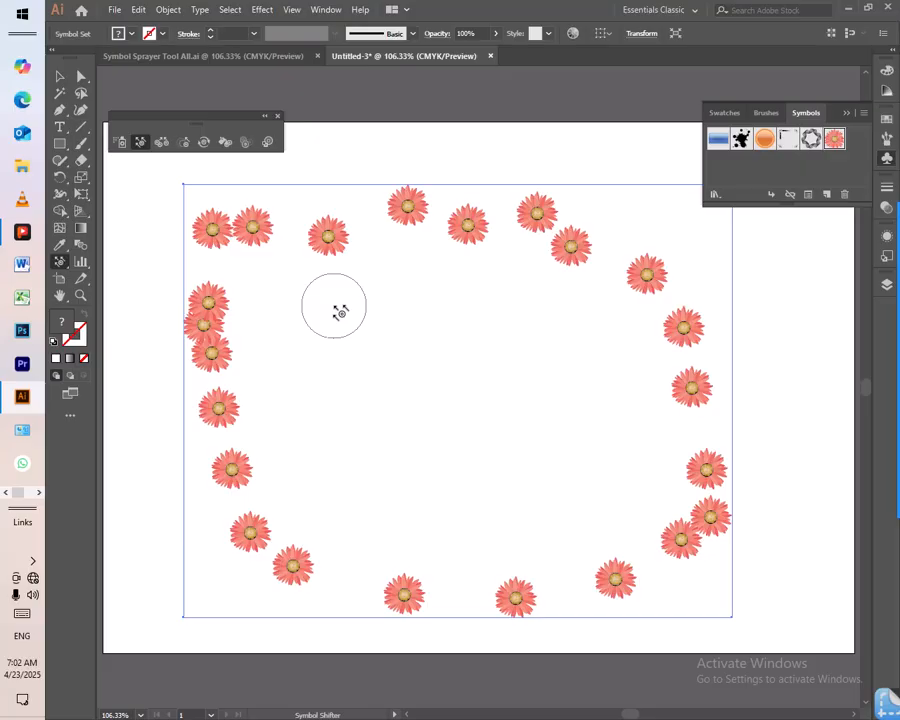
pyautogui.press('Delete')
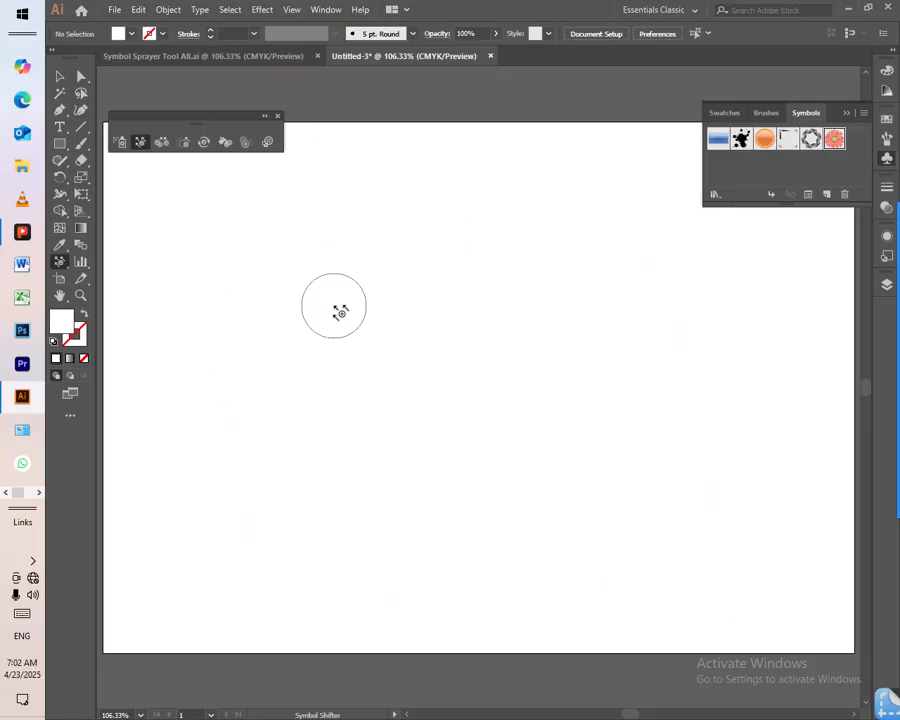
pyautogui.click(122, 142)
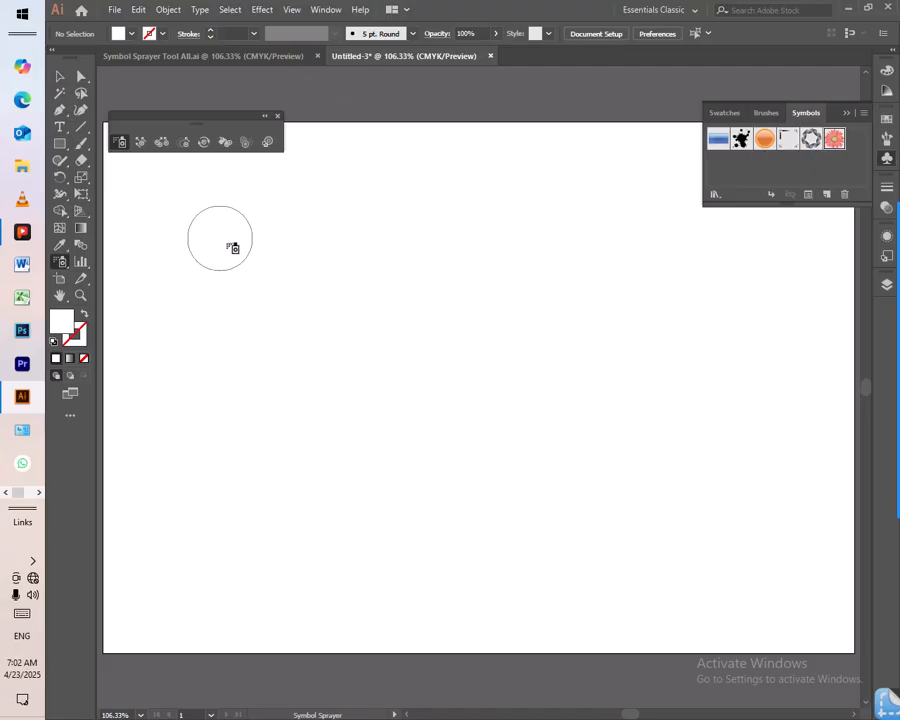
pyautogui.moveTo(225, 238)
pyautogui.mouseDown()
pyautogui.moveTo(360, 207)
pyautogui.moveTo(550, 211)
pyautogui.moveTo(727, 315)
pyautogui.moveTo(741, 502)
pyautogui.moveTo(436, 583)
pyautogui.moveTo(207, 433)
pyautogui.moveTo(177, 311)
pyautogui.moveTo(124, 280)
pyautogui.mouseUp()
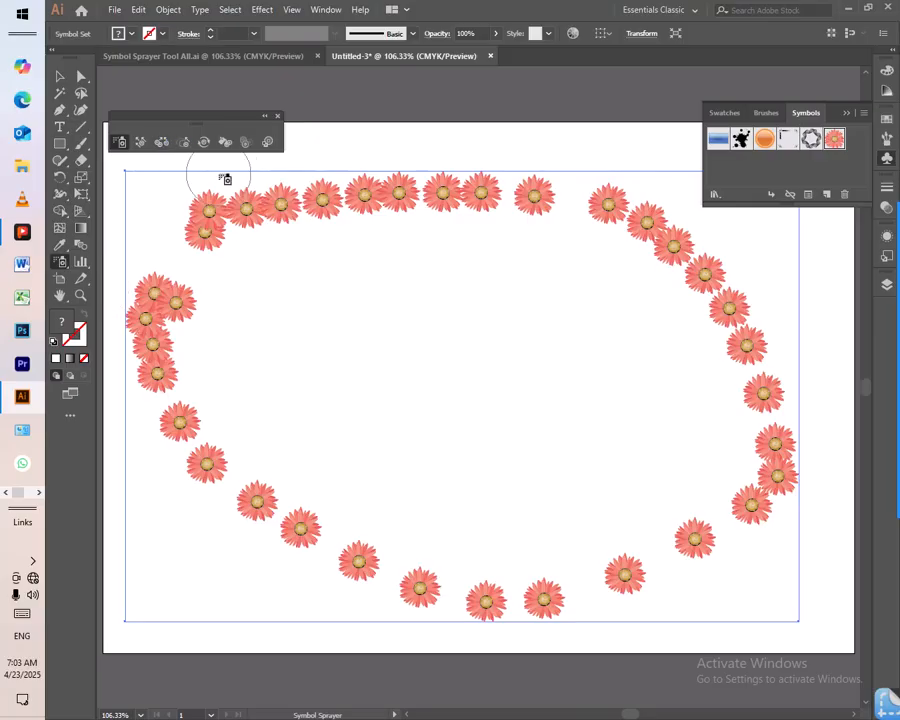
# - Adjust the spacing between flowers along the loop's upper and lower edges with the Symbol Scruncher
pyautogui.click(161, 141)
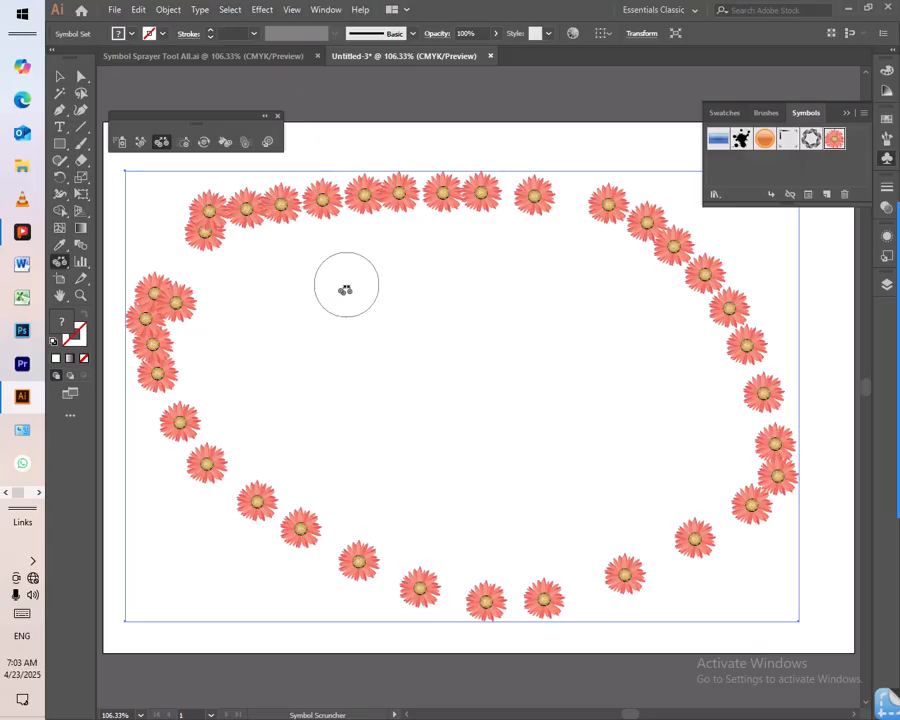
pyautogui.click(320, 200)
pyautogui.moveTo(320, 200); pyautogui.dragTo(350, 205)
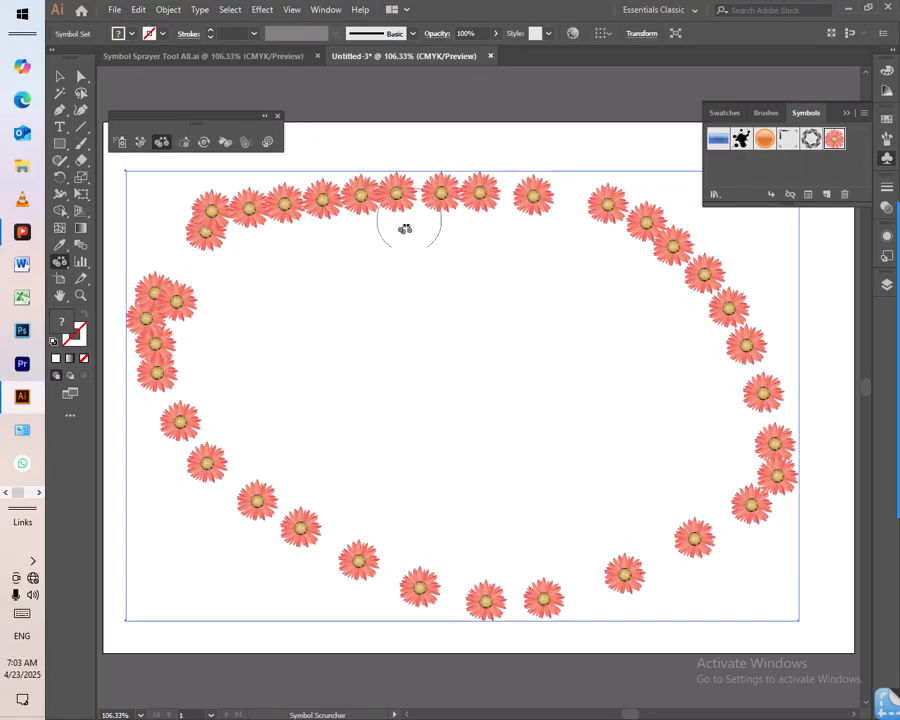
pyautogui.moveTo(566, 204)
pyautogui.mouseDown()
pyautogui.moveTo(577, 206)
pyautogui.moveTo(535, 197)
pyautogui.mouseUp()
pyautogui.moveTo(535, 198)
pyautogui.mouseDown()
pyautogui.moveTo(577, 201)
pyautogui.moveTo(536, 210)
pyautogui.moveTo(540, 190)
pyautogui.moveTo(525, 220)
pyautogui.moveTo(535, 192)
pyautogui.moveTo(530, 216)
pyautogui.moveTo(537, 194)
pyautogui.moveTo(599, 199)
pyautogui.moveTo(503, 208)
pyautogui.moveTo(522, 202)
pyautogui.moveTo(531, 181)
pyautogui.moveTo(526, 215)
pyautogui.mouseUp()
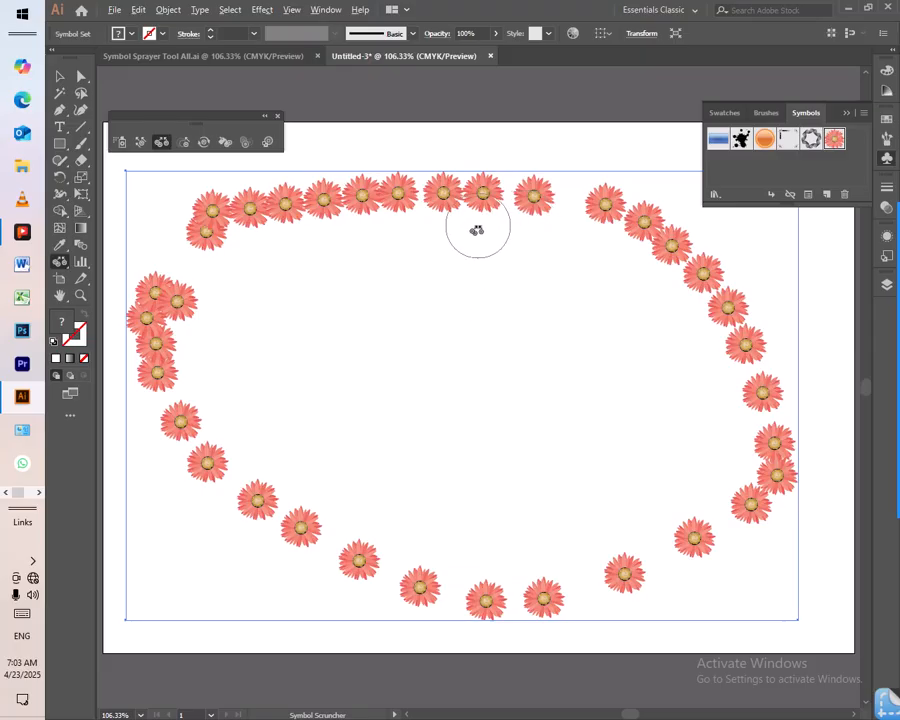
pyautogui.moveTo(481, 208)
pyautogui.mouseDown()
pyautogui.moveTo(482, 195)
pyautogui.moveTo(478, 235)
pyautogui.moveTo(468, 227)
pyautogui.moveTo(478, 193)
pyautogui.moveTo(440, 209)
pyautogui.moveTo(452, 201)
pyautogui.moveTo(440, 199)
pyautogui.moveTo(483, 195)
pyautogui.mouseUp()
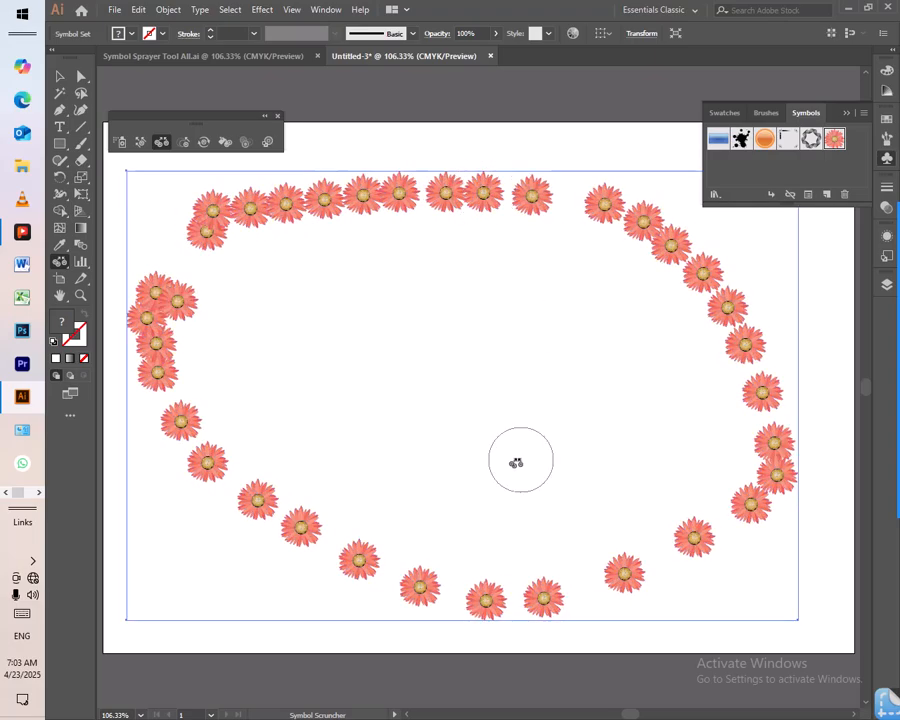
pyautogui.moveTo(540, 597); pyautogui.dragTo(541, 600)
pyautogui.moveTo(470, 310)
pyautogui.mouseDown()
pyautogui.moveTo(482, 301)
pyautogui.moveTo(476, 326)
pyautogui.mouseUp()
# - Spray a short arc of Gerbera flowers and a small overlapping cluster inside the oval loop
pyautogui.click(120, 142)
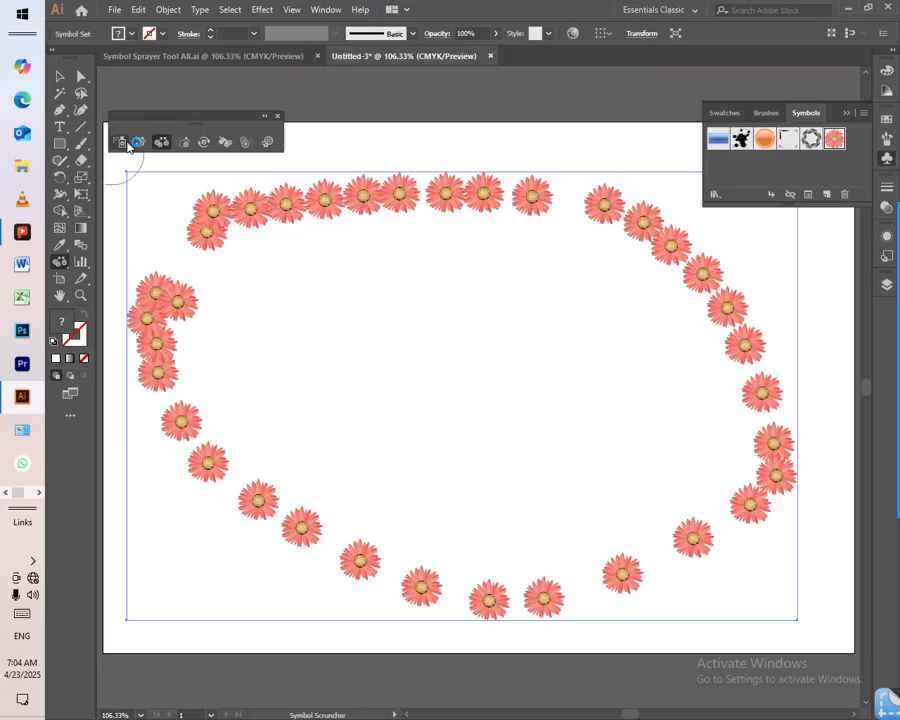
pyautogui.moveTo(330, 283)
pyautogui.mouseDown()
pyautogui.moveTo(480, 278)
pyautogui.moveTo(520, 298)
pyautogui.mouseUp()
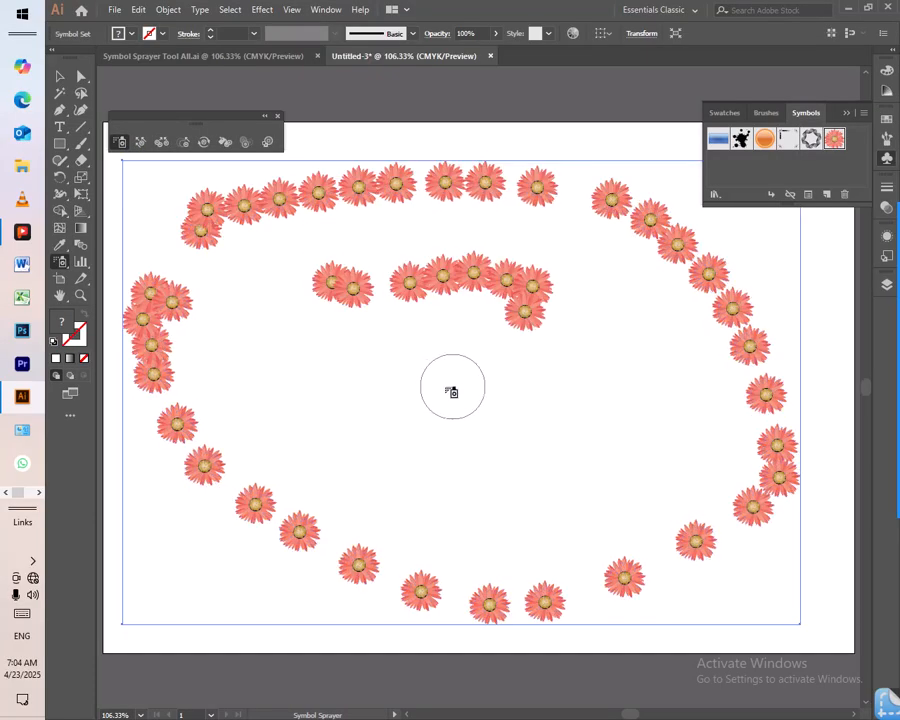
pyautogui.moveTo(436, 390); pyautogui.dragTo(438, 406)
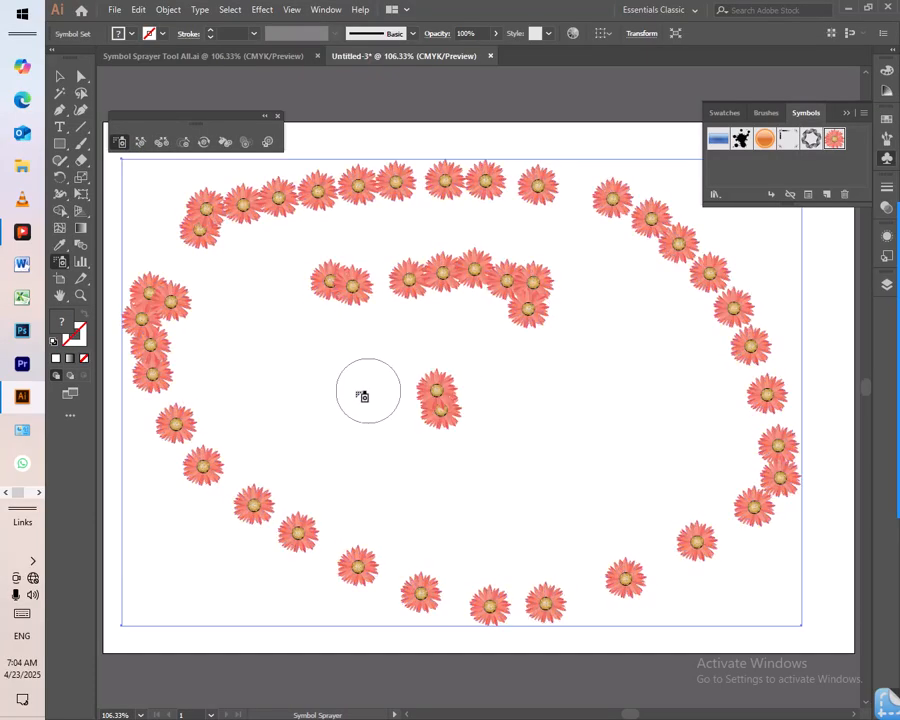
# - Adjust the spacing of the flowers in the inner cluster, the inner arc and the loop's upper-left gap with the Symbol Scruncher
pyautogui.click(161, 143)
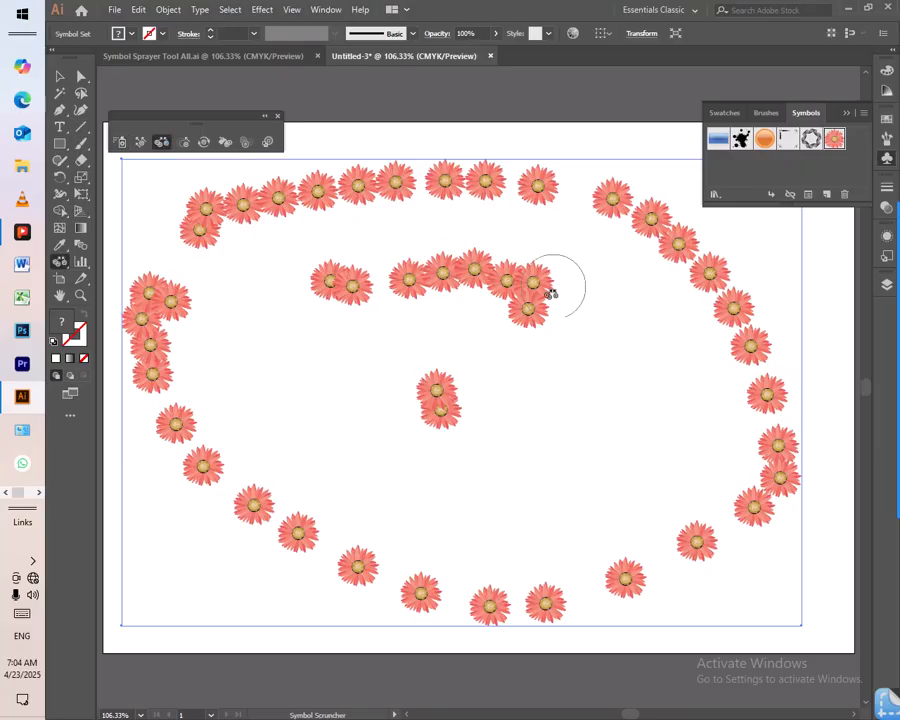
pyautogui.moveTo(448, 374)
pyautogui.mouseDown()
pyautogui.moveTo(438, 377)
pyautogui.moveTo(494, 323)
pyautogui.mouseUp()
pyautogui.moveTo(500, 320)
pyautogui.mouseDown()
pyautogui.moveTo(455, 357)
pyautogui.moveTo(474, 352)
pyautogui.mouseUp()
pyautogui.moveTo(385, 278); pyautogui.dragTo(382, 277)
pyautogui.moveTo(160, 262); pyautogui.dragTo(163, 262)
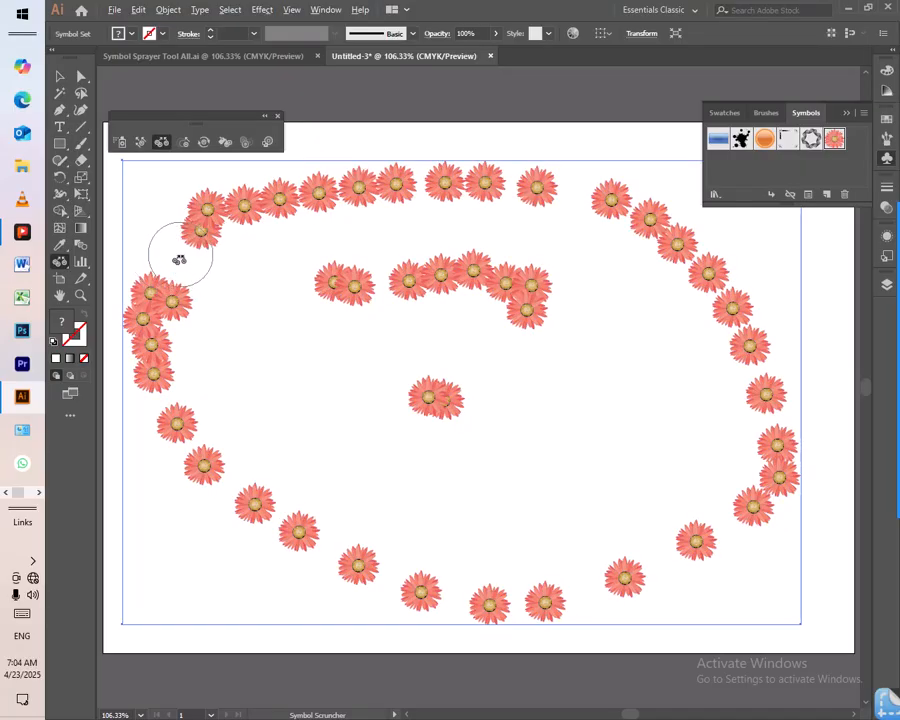
pyautogui.moveTo(179, 260); pyautogui.dragTo(179, 260)
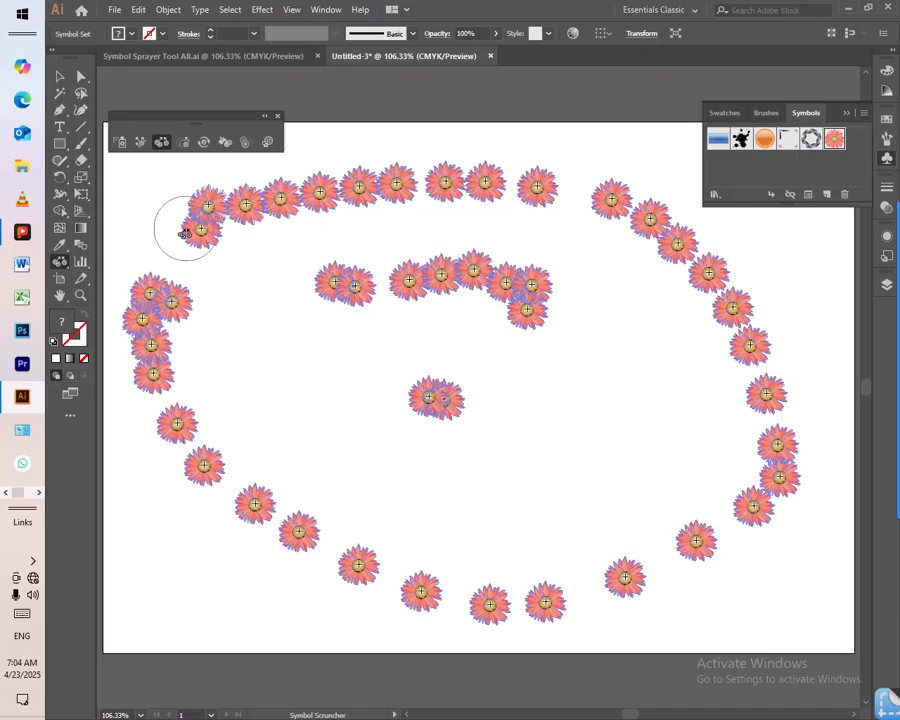
# - Spread apart the flowers along the loop's upper row and the inner arc with the Symbol Scruncher
pyautogui.moveTo(213, 216); pyautogui.dragTo(252, 204)
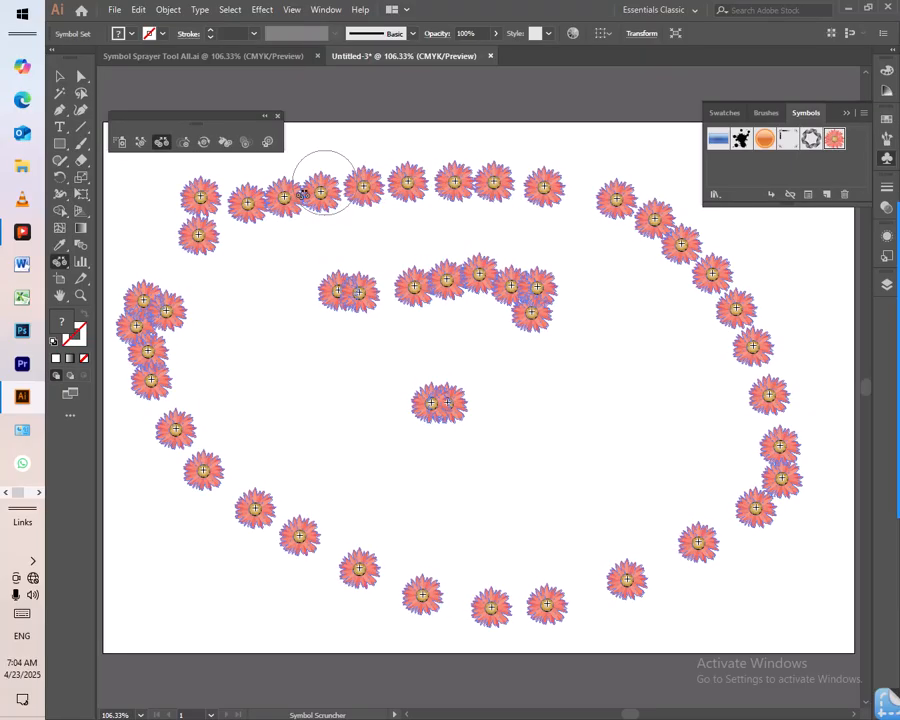
pyautogui.moveTo(264, 200)
pyautogui.mouseDown()
pyautogui.moveTo(553, 187)
pyautogui.moveTo(469, 192)
pyautogui.moveTo(411, 181)
pyautogui.moveTo(533, 182)
pyautogui.moveTo(497, 191)
pyautogui.mouseUp()
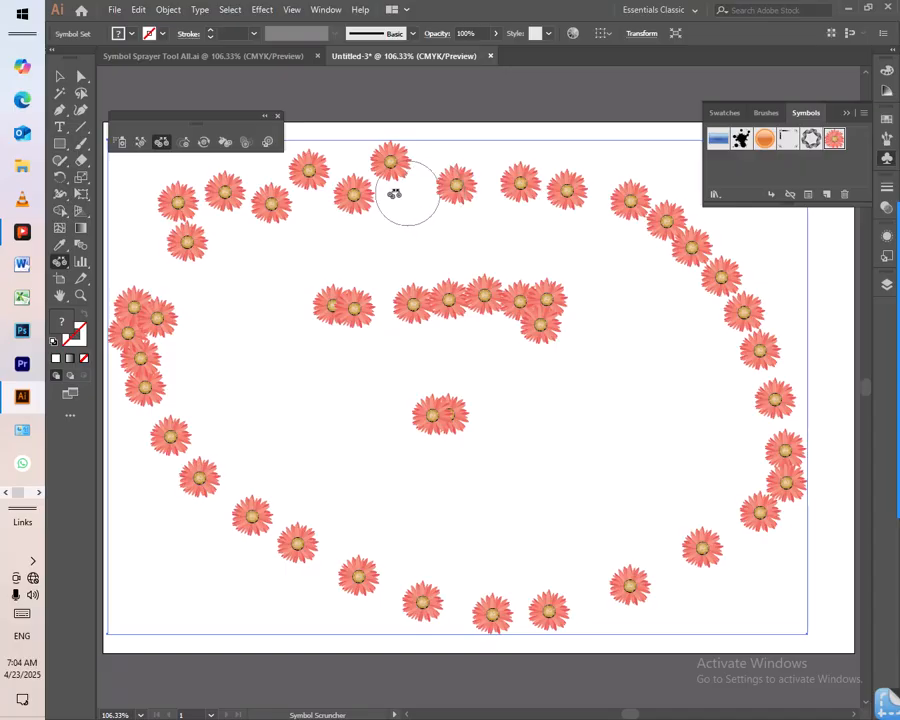
pyautogui.moveTo(343, 193)
pyautogui.mouseDown()
pyautogui.moveTo(265, 197)
pyautogui.moveTo(215, 187)
pyautogui.mouseUp()
pyautogui.moveTo(352, 315)
pyautogui.mouseDown()
pyautogui.moveTo(345, 320)
pyautogui.moveTo(423, 317)
pyautogui.moveTo(417, 322)
pyautogui.mouseUp()
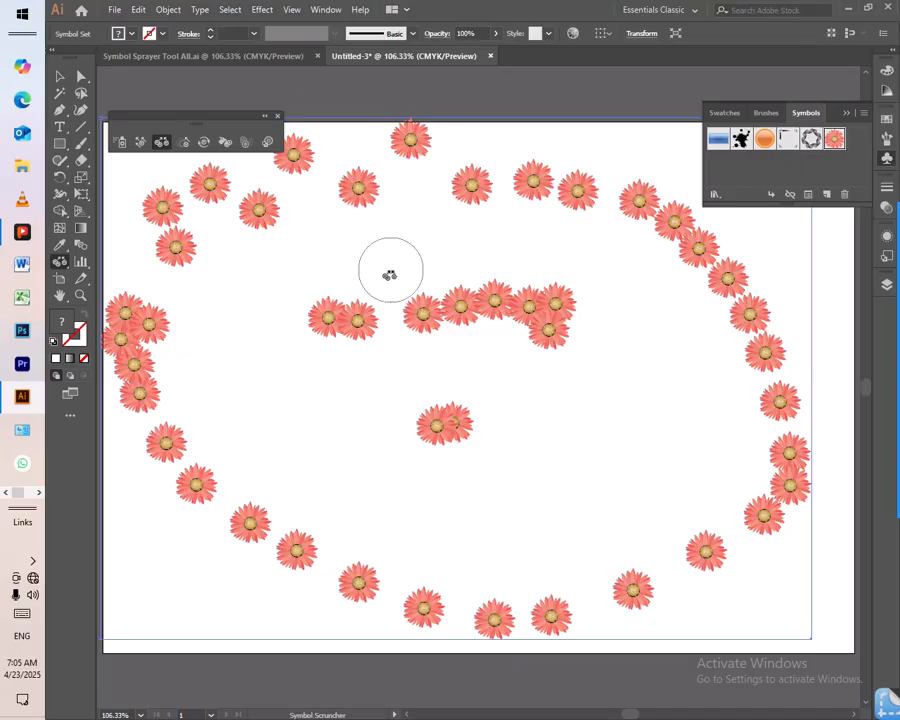
# - Delete the flower set and spray a large loop of Illuminated Orange symbols around the artboard
pyautogui.press('Delete')
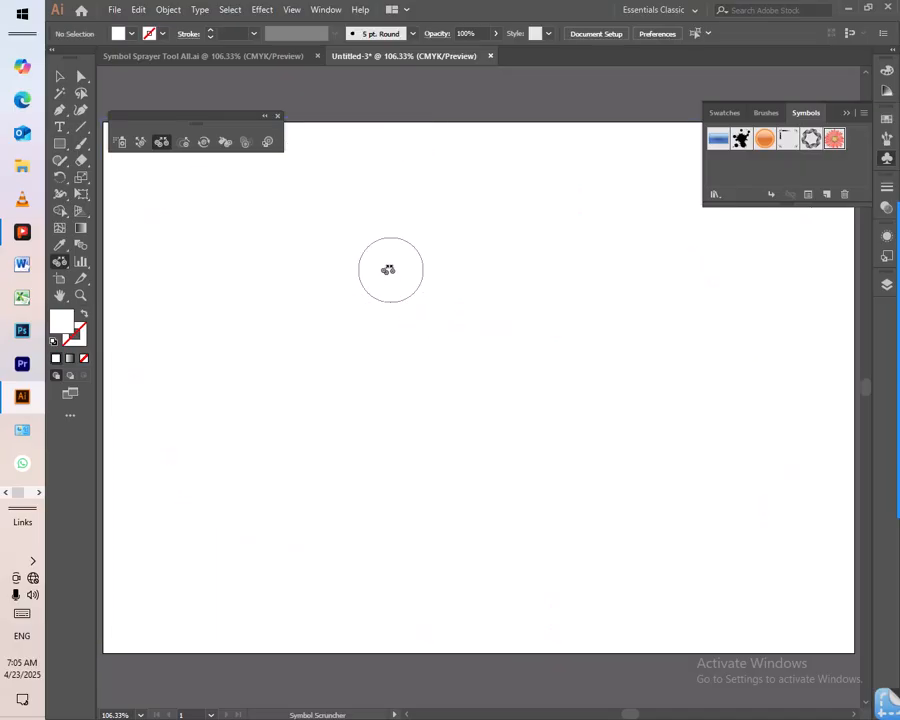
pyautogui.click(121, 146)
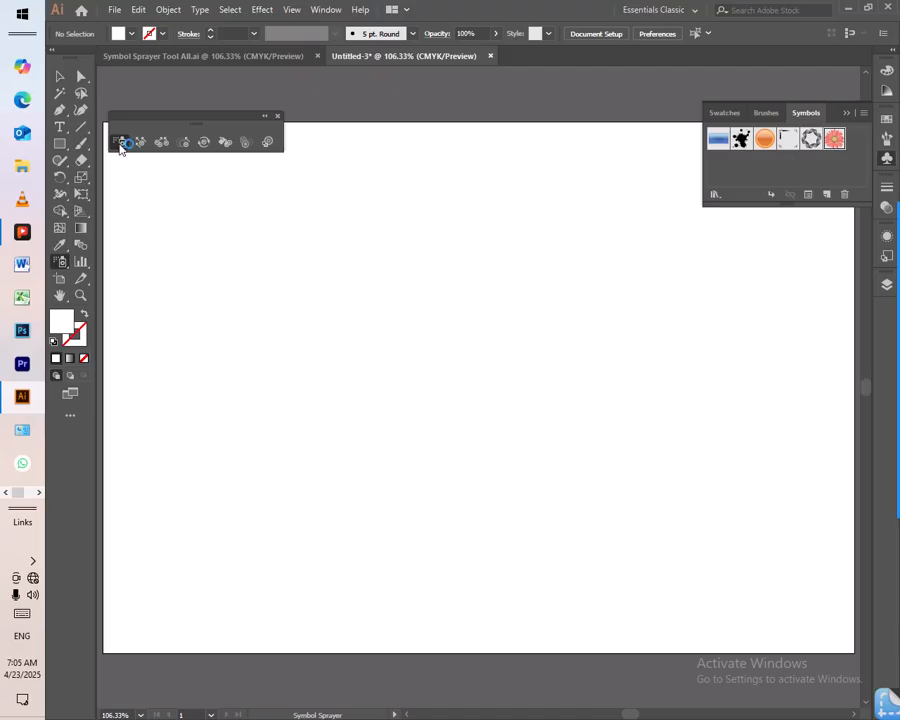
pyautogui.click(765, 140)
pyautogui.moveTo(276, 222)
pyautogui.mouseDown()
pyautogui.moveTo(361, 194)
pyautogui.moveTo(448, 189)
pyautogui.moveTo(596, 198)
pyautogui.moveTo(654, 230)
pyautogui.moveTo(708, 313)
pyautogui.moveTo(732, 449)
pyautogui.moveTo(702, 528)
pyautogui.moveTo(579, 568)
pyautogui.moveTo(328, 524)
pyautogui.moveTo(252, 371)
pyautogui.moveTo(250, 303)
pyautogui.mouseUp()
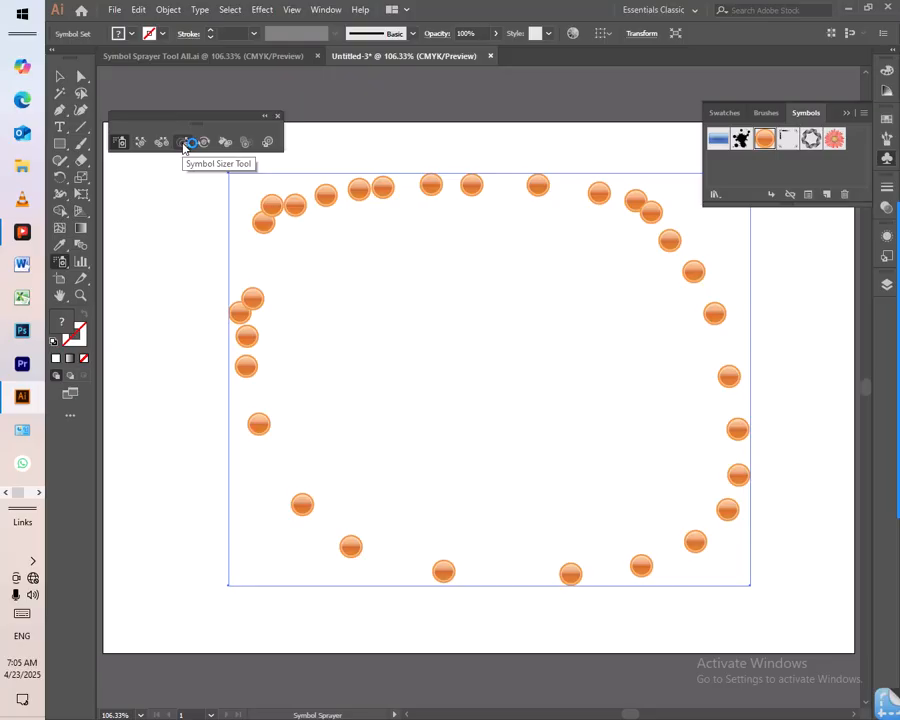
# - Enlarge one orange orb near the start of the loop's upper row with the Symbol Sizer, reverting the oversized first attempt
pyautogui.click(183, 143)
pyautogui.moveTo(321, 193); pyautogui.dragTo(322, 194)
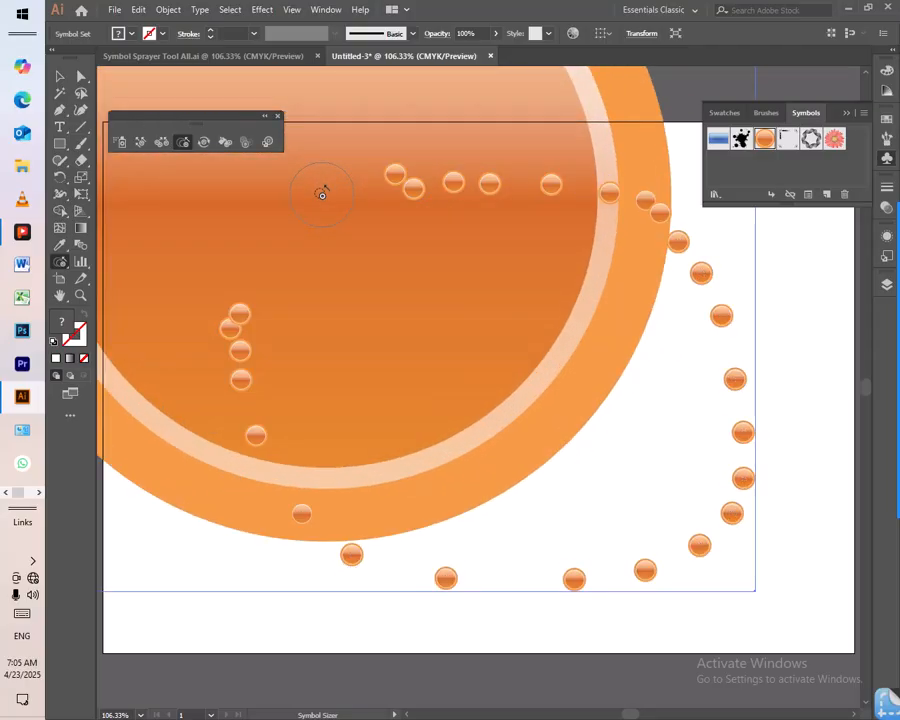
pyautogui.click(403, 250)
pyautogui.click(403, 250)
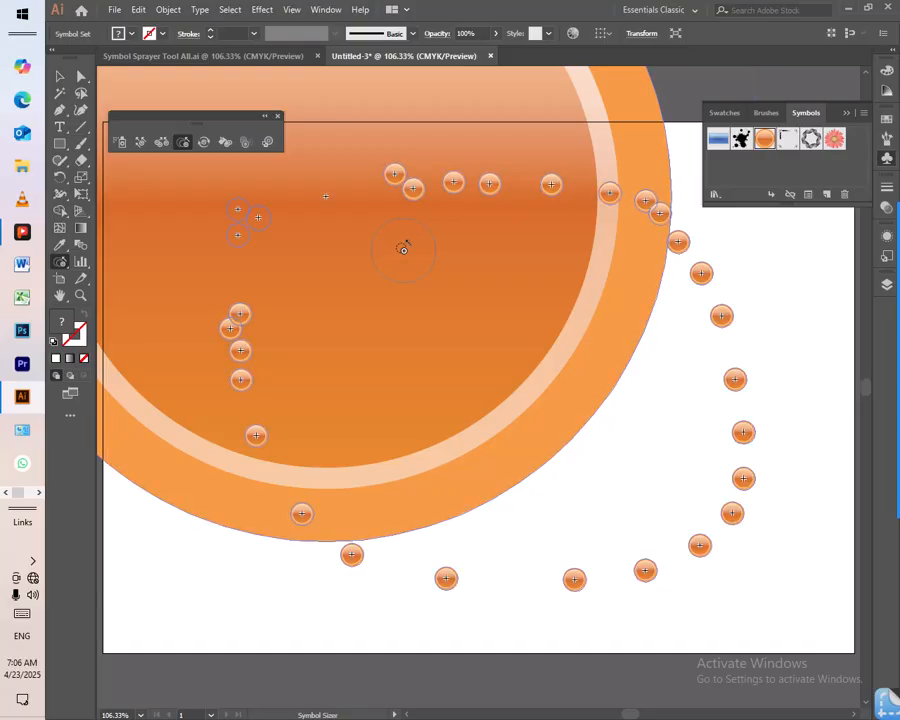
pyautogui.moveTo(310, 185); pyautogui.dragTo(322, 193)
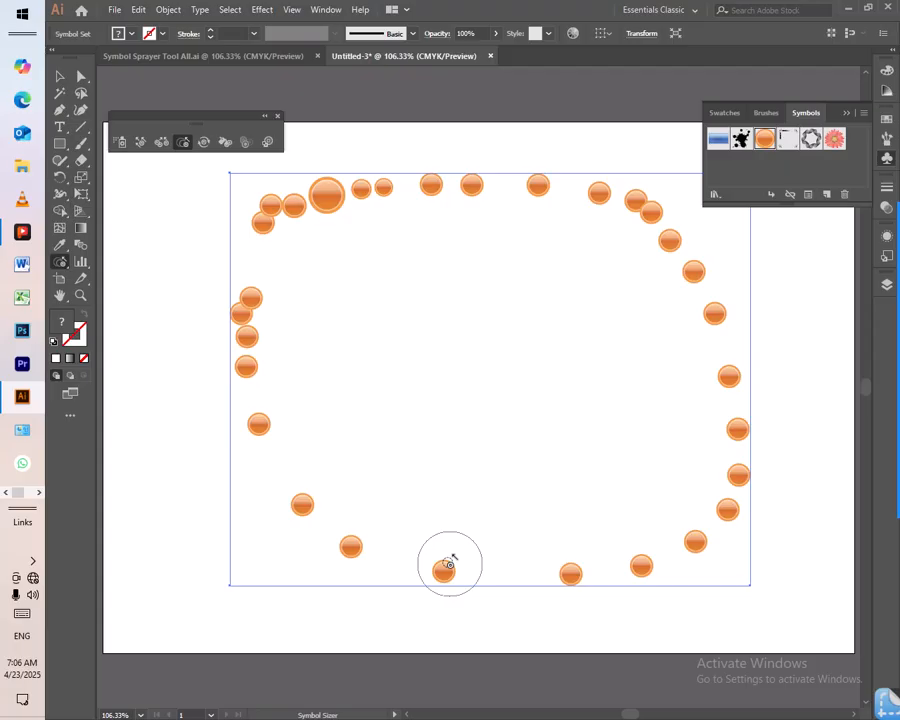
# - Try to enlarge an orb on the loop's lower edge and one on its lower-left curve with the Symbol Sizer, undoing both
pyautogui.moveTo(444, 576); pyautogui.dragTo(446, 575)
pyautogui.press('ctrl')
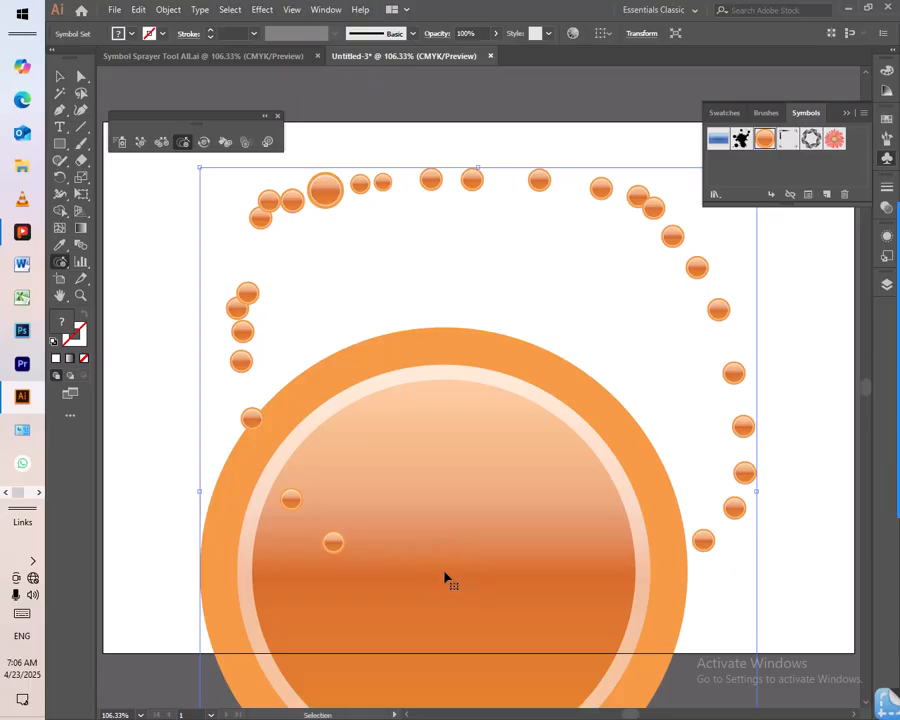
pyautogui.hotkey('ctrl', 'z')
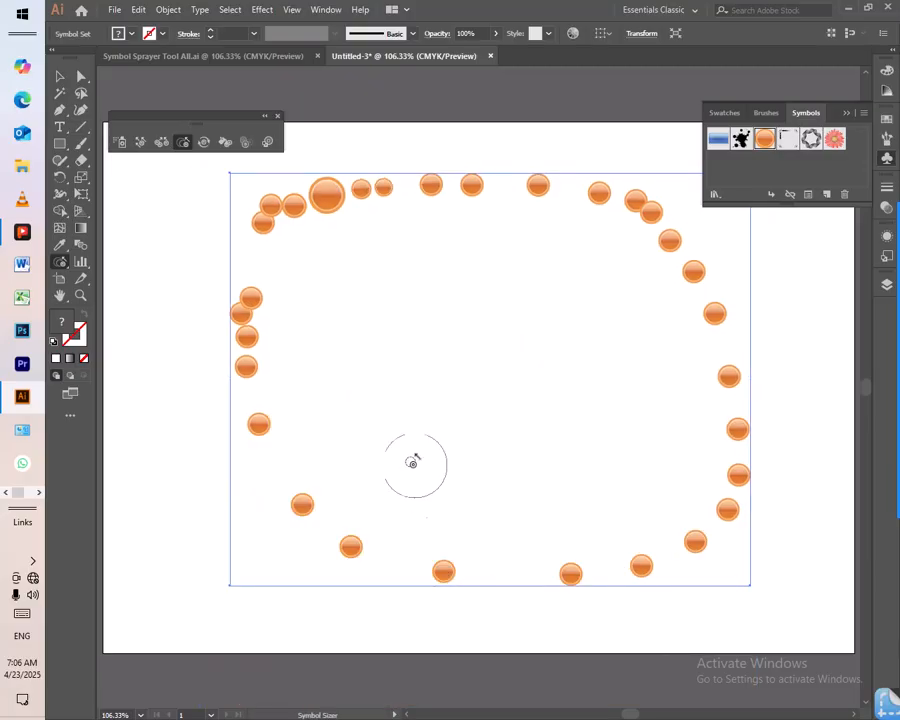
pyautogui.moveTo(298, 504); pyautogui.dragTo(307, 507)
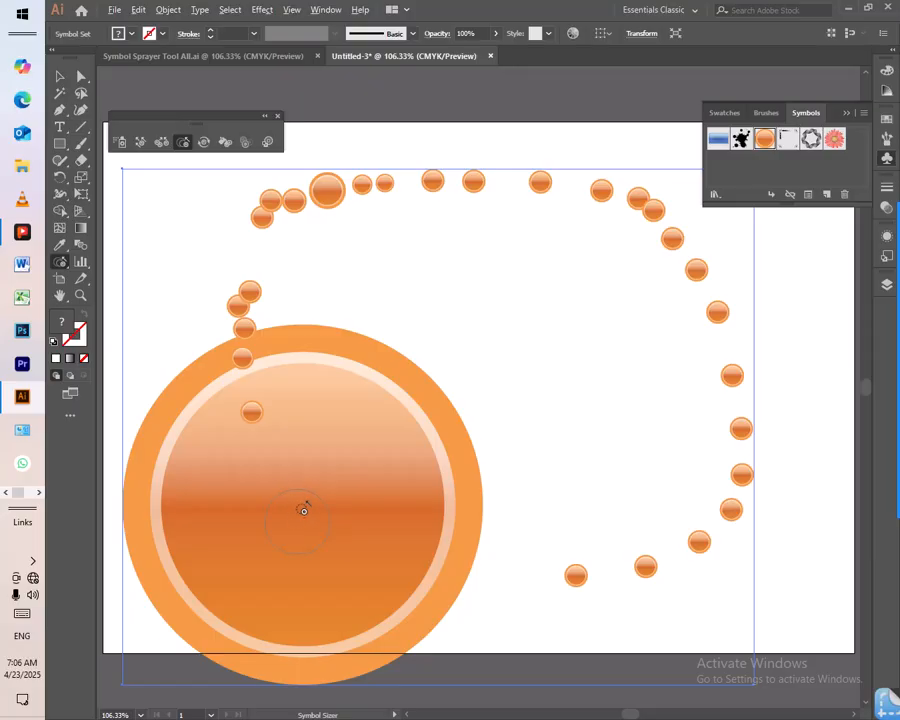
pyautogui.moveTo(299, 496); pyautogui.dragTo(299, 500)
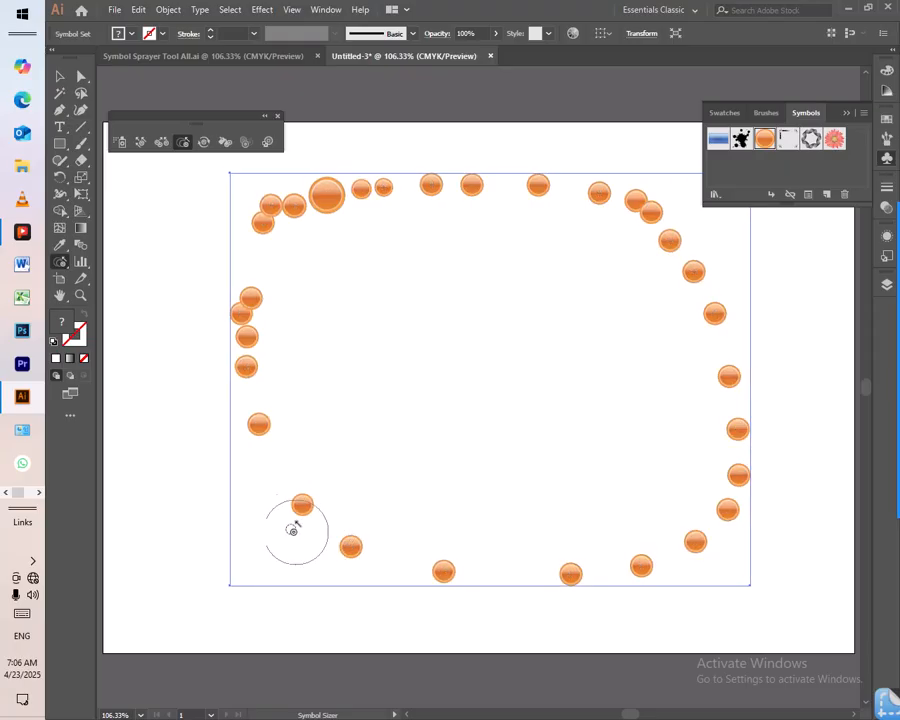
# - Shrink the orb on the loop's lower-left curve with the Symbol Sizer, and enlarge it beyond the size of its neighbours
pyautogui.moveTo(303, 509); pyautogui.dragTo(300, 511)
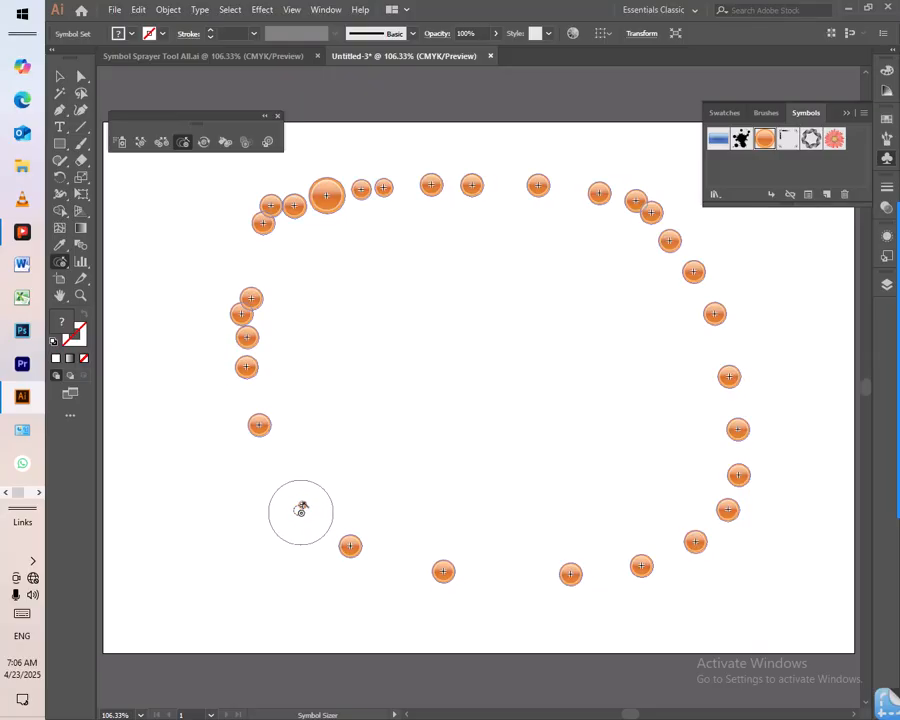
pyautogui.keyDown('alt'); pyautogui.click(301, 512); pyautogui.keyUp('alt')
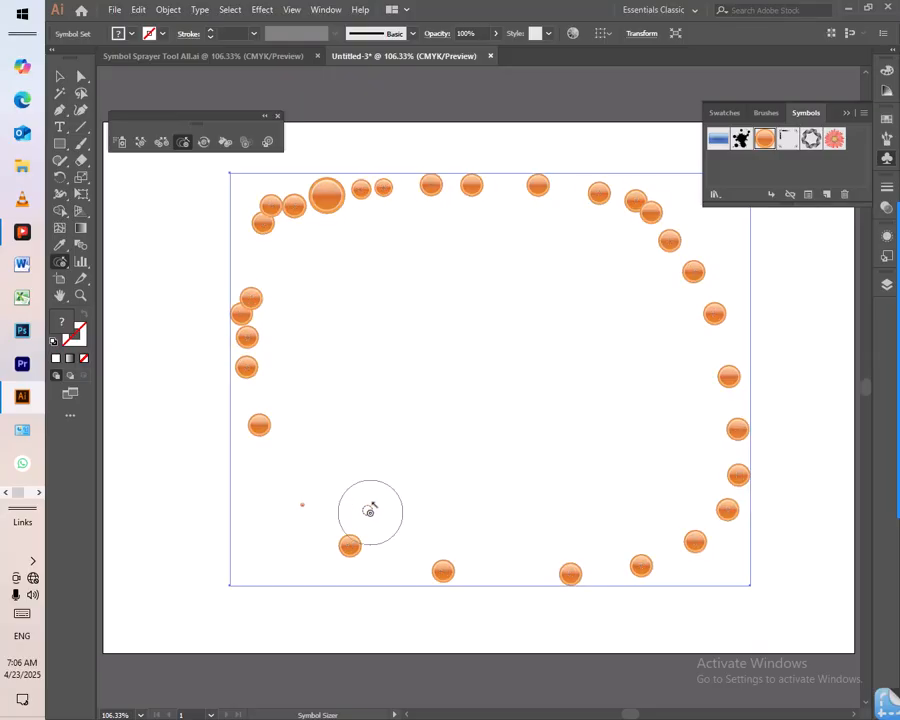
pyautogui.keyDown('alt'); pyautogui.click(300, 511); pyautogui.keyUp('alt')
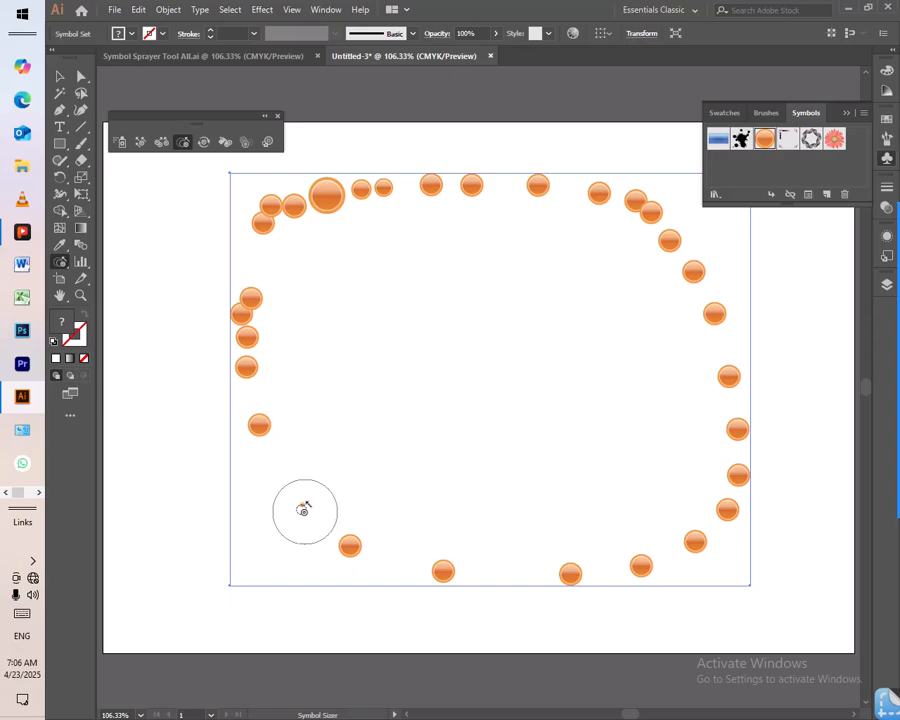
pyautogui.keyDown('alt'); pyautogui.click(303, 511); pyautogui.keyUp('alt')
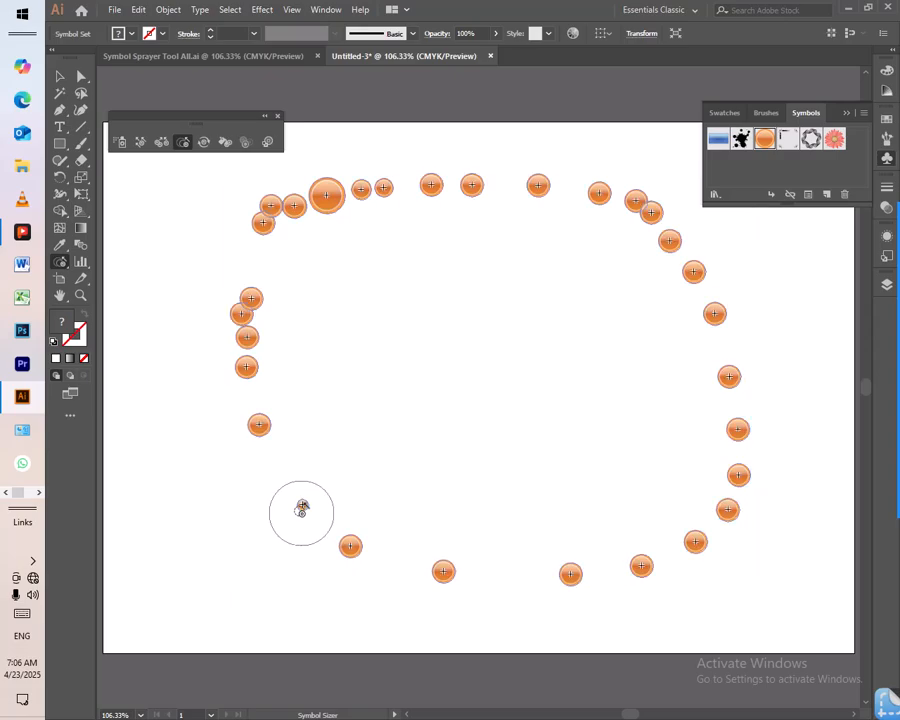
pyautogui.moveTo(301, 507); pyautogui.dragTo(302, 508)
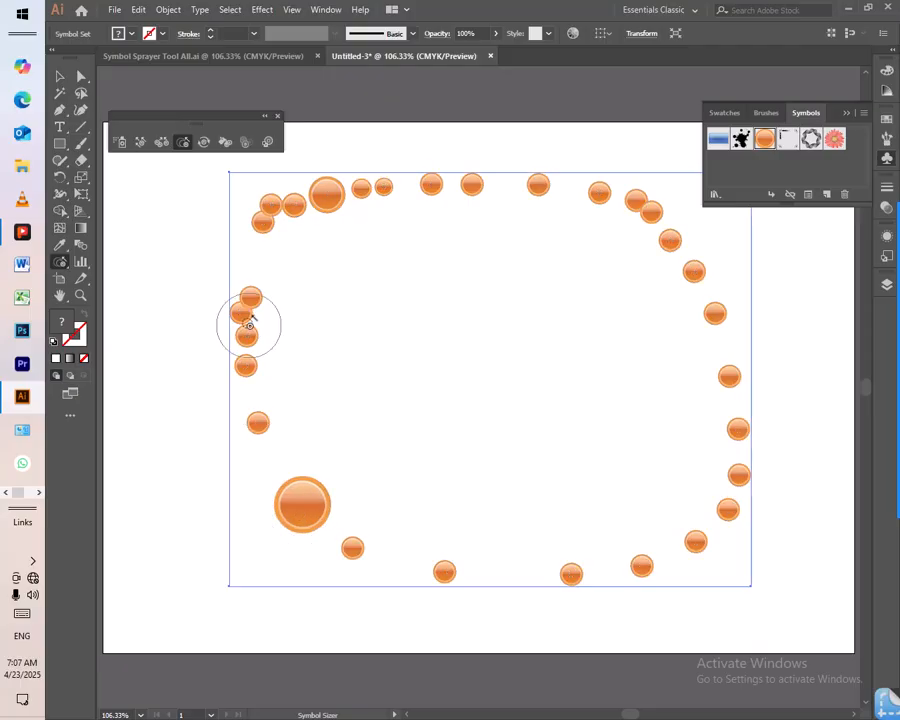
# - Delete the resized orange orb symbol set from the artboard
pyautogui.click(59, 76)
pyautogui.press('a')
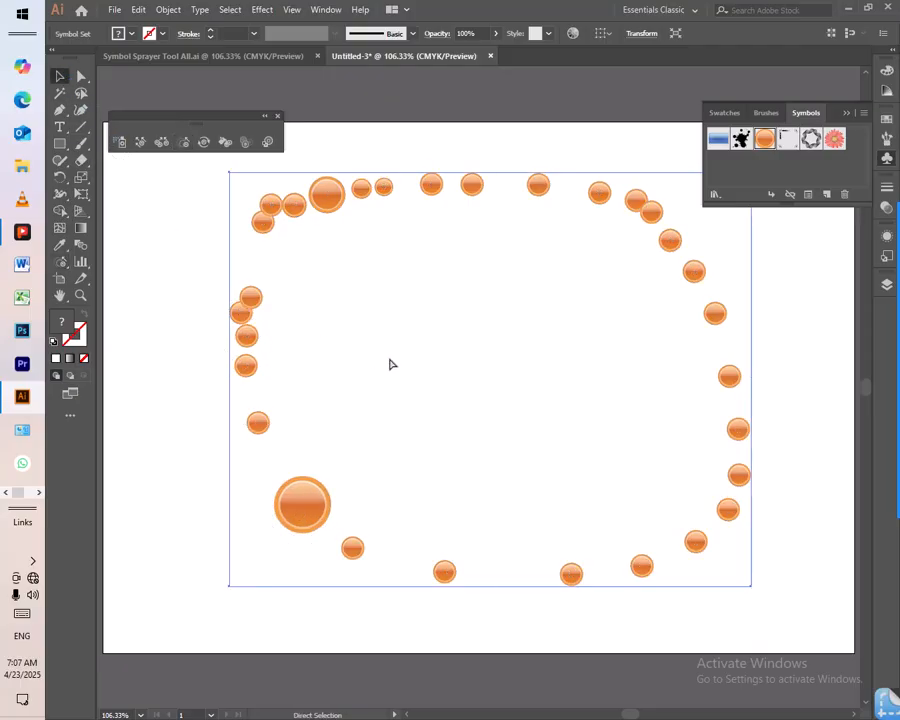
pyautogui.press('v')
pyautogui.press('Delete')
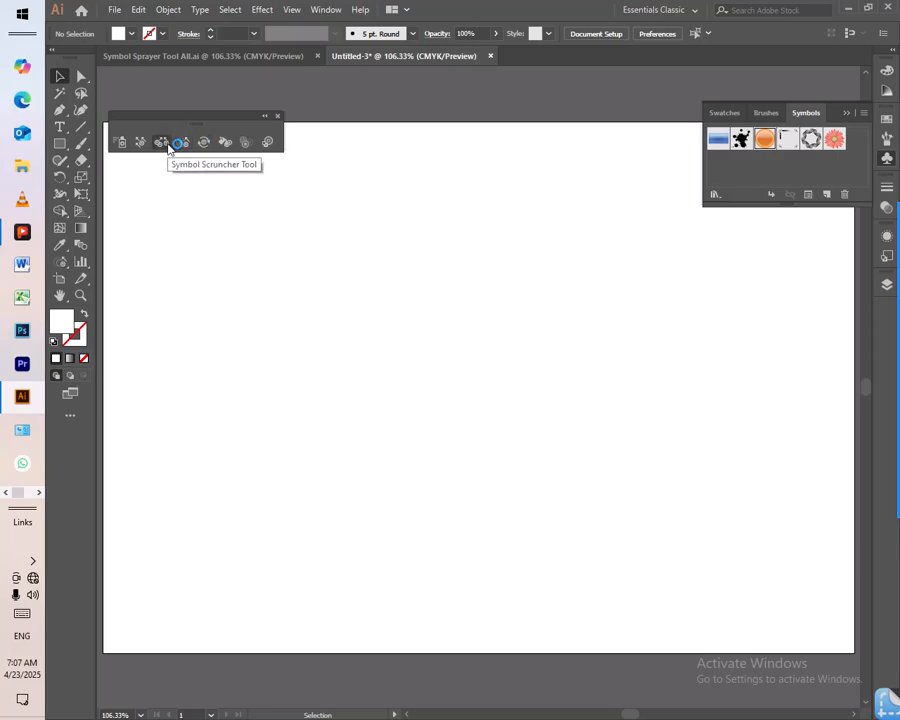
pyautogui.click(226, 144)
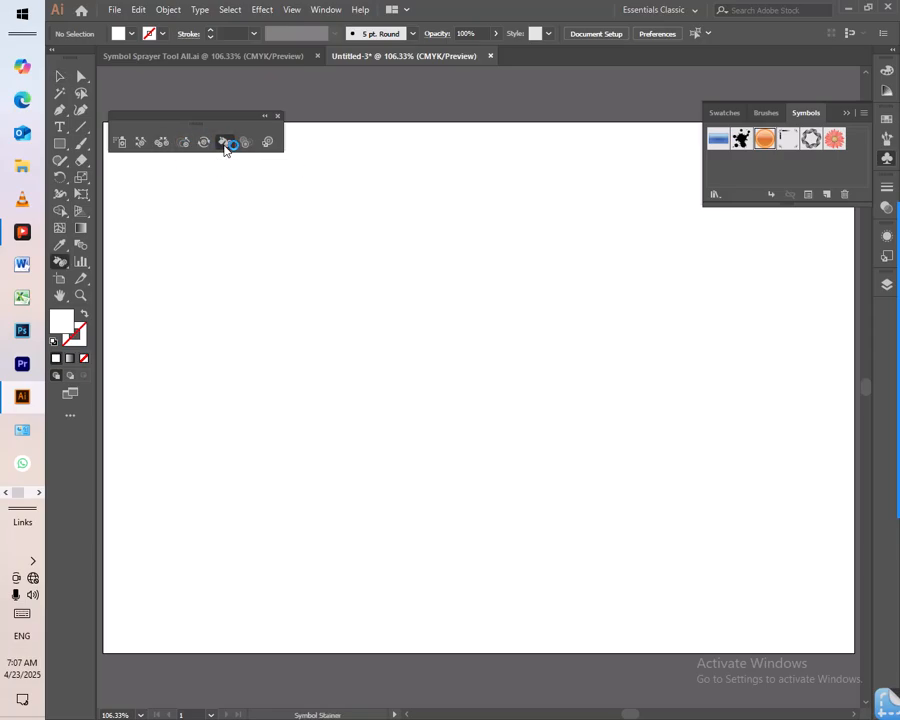
pyautogui.click(356, 273)
pyautogui.click(556, 387)
# - Spray a new large oval loop of Illuminated Orange symbols around the empty artboard
pyautogui.click(124, 143)
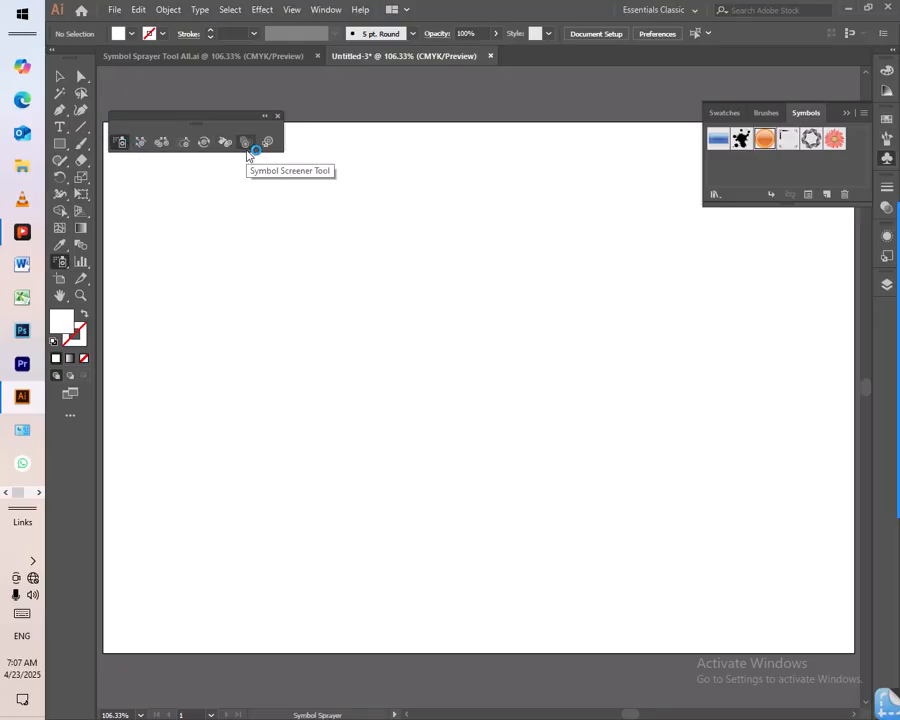
pyautogui.moveTo(222, 207)
pyautogui.mouseDown()
pyautogui.moveTo(452, 185)
pyautogui.moveTo(556, 197)
pyautogui.moveTo(642, 254)
pyautogui.moveTo(703, 356)
pyautogui.moveTo(712, 439)
pyautogui.moveTo(569, 560)
pyautogui.moveTo(289, 528)
pyautogui.moveTo(207, 393)
pyautogui.moveTo(198, 275)
pyautogui.moveTo(236, 280)
pyautogui.mouseUp()
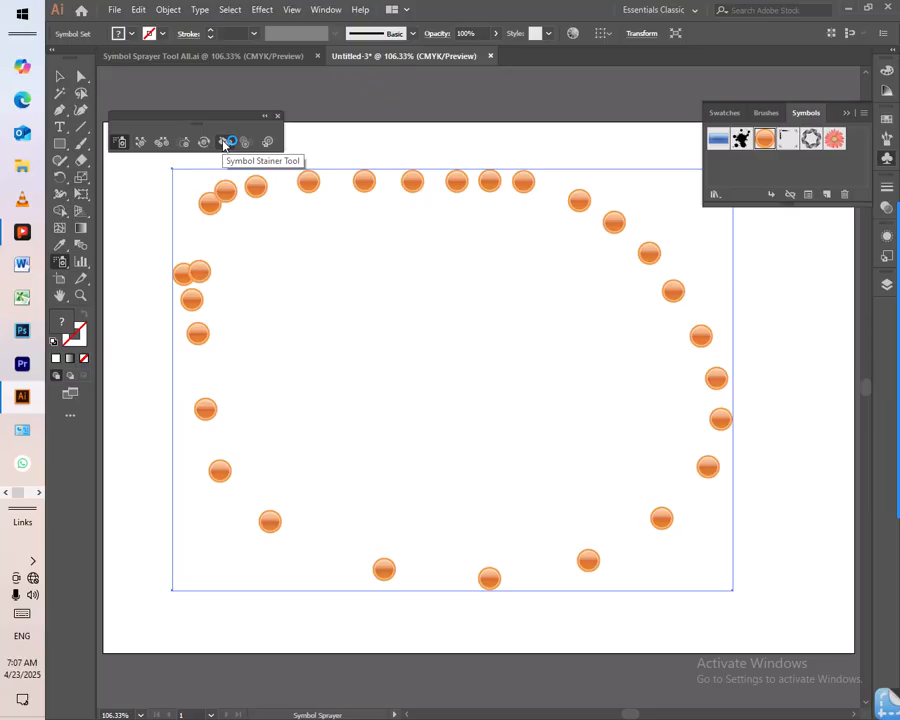
# - Try to stain two orbs in the loop's upper row with the white fill using the Symbol Stainer, and undo the staining
pyautogui.click(224, 143)
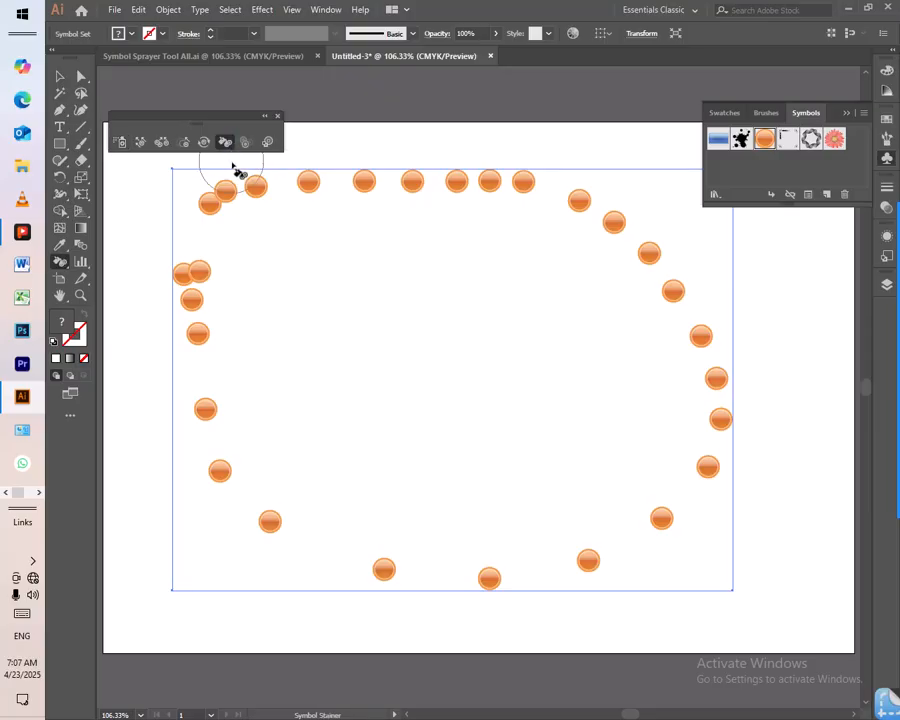
pyautogui.moveTo(318, 196)
pyautogui.mouseDown()
pyautogui.moveTo(362, 186)
pyautogui.moveTo(364, 206)
pyautogui.mouseUp()
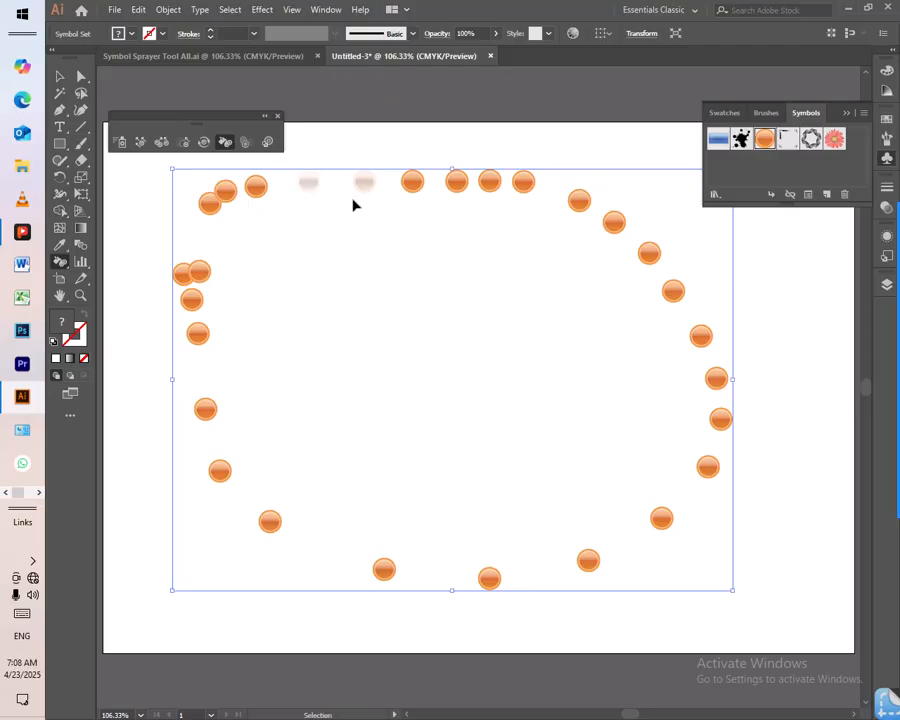
pyautogui.hotkey('ctrl', 'z')
pyautogui.hotkey('ctrl', 'z')
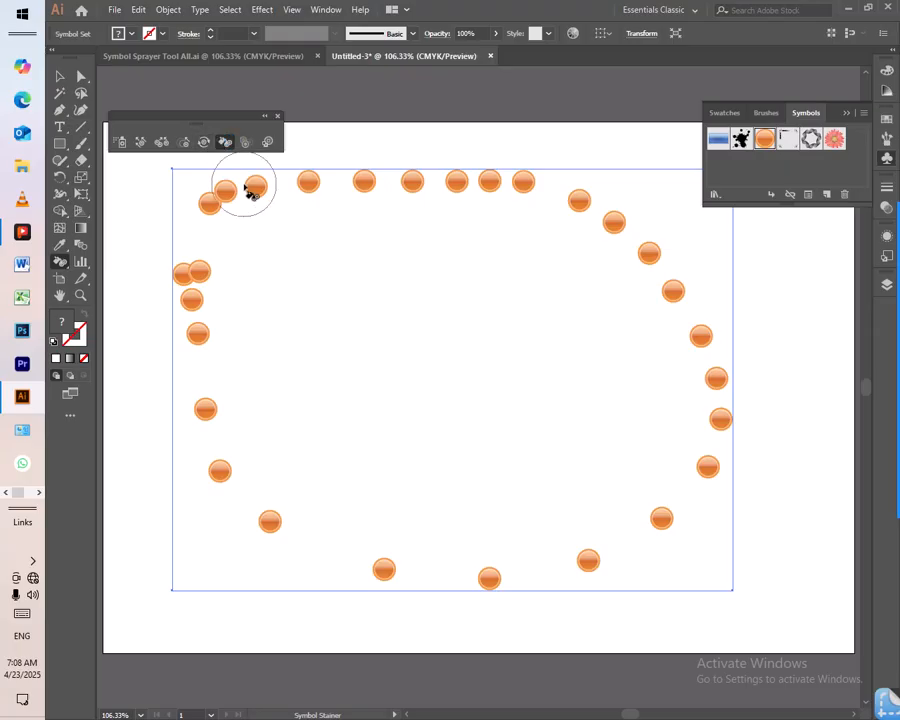
# - Rotate several orbs along the loop's upper row with the Symbol Spinner
pyautogui.click(205, 142)
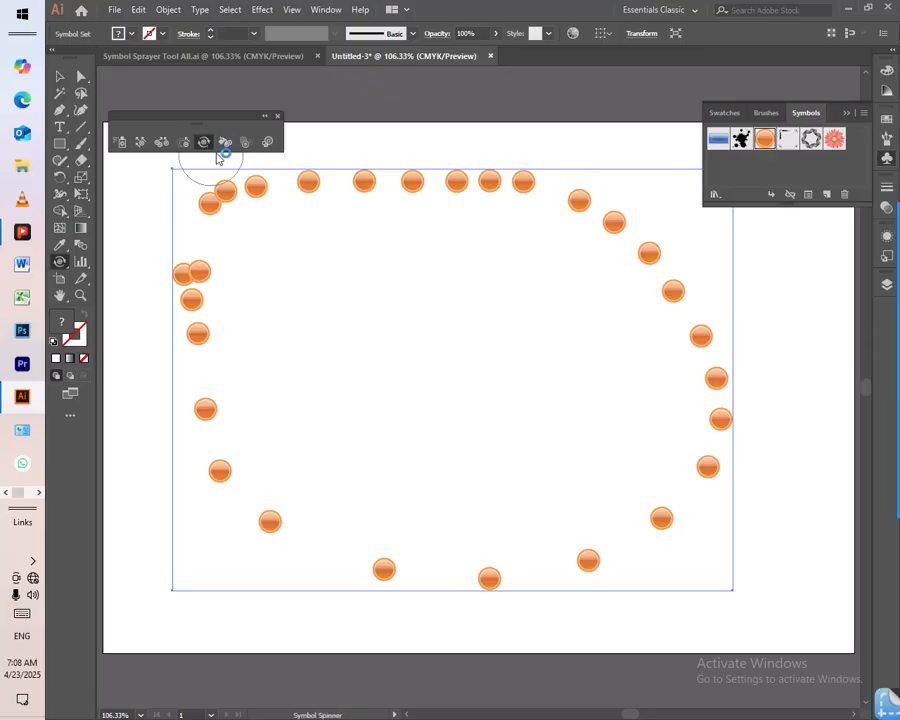
pyautogui.moveTo(258, 187)
pyautogui.mouseDown()
pyautogui.moveTo(285, 202)
pyautogui.moveTo(272, 194)
pyautogui.moveTo(314, 180)
pyautogui.moveTo(318, 188)
pyautogui.moveTo(319, 176)
pyautogui.moveTo(310, 213)
pyautogui.moveTo(290, 229)
pyautogui.mouseUp()
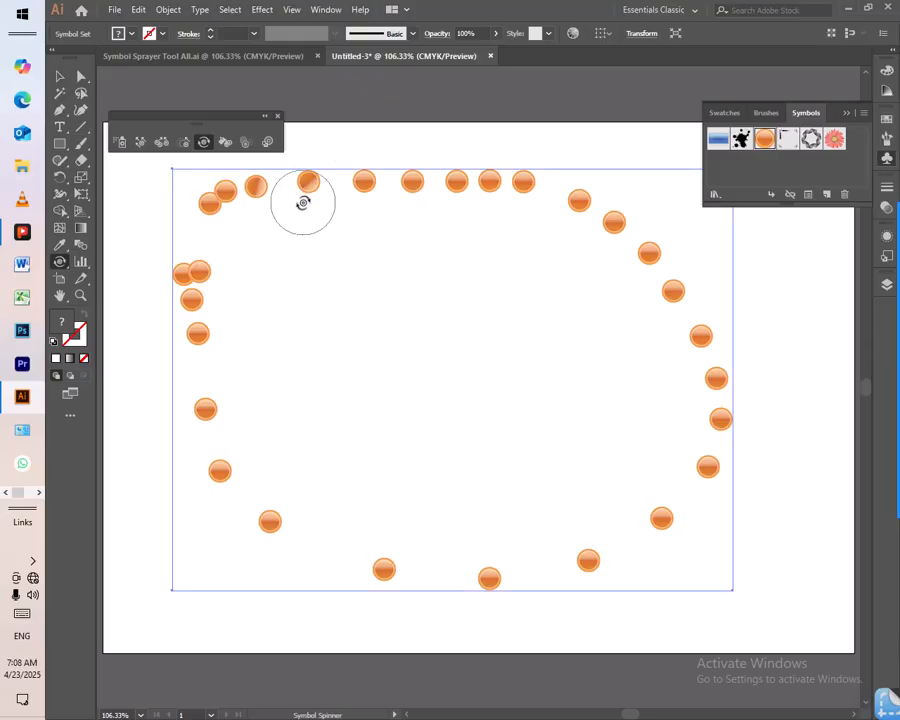
pyautogui.moveTo(362, 179)
pyautogui.mouseDown()
pyautogui.moveTo(423, 214)
pyautogui.moveTo(457, 179)
pyautogui.moveTo(473, 203)
pyautogui.moveTo(452, 213)
pyautogui.moveTo(480, 200)
pyautogui.mouseUp()
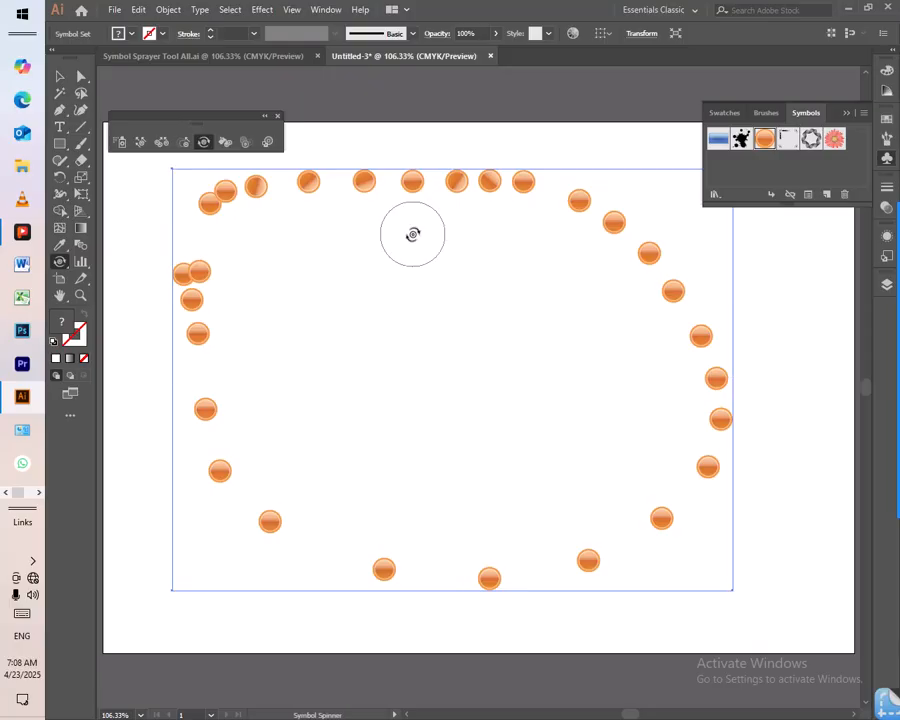
# - Delete the orange orb loop and spray a large oval loop of pink flower symbols around the artboard
pyautogui.press('Delete')
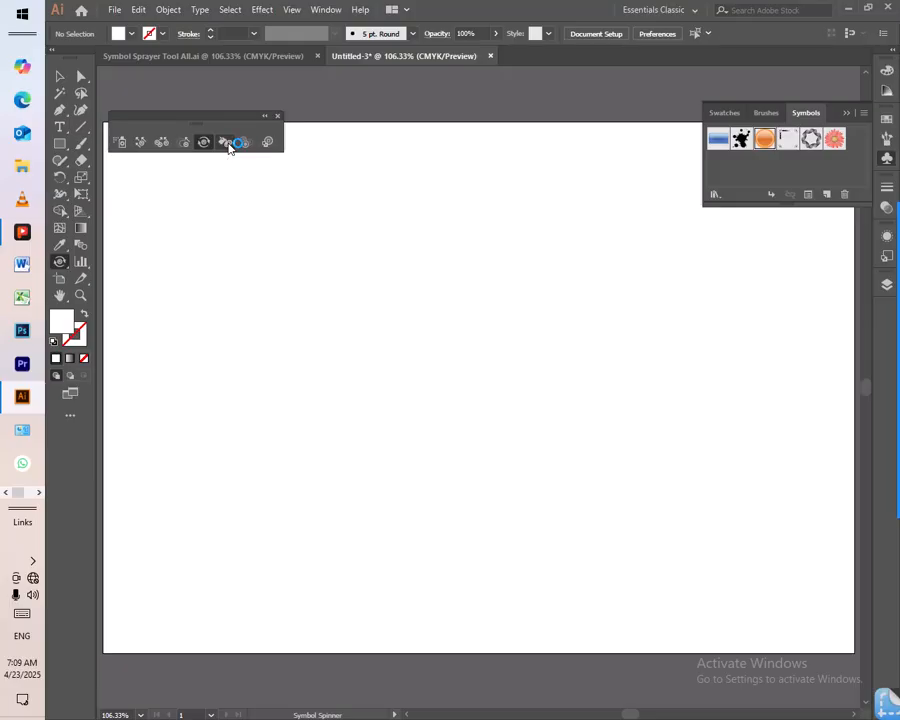
pyautogui.click(121, 141)
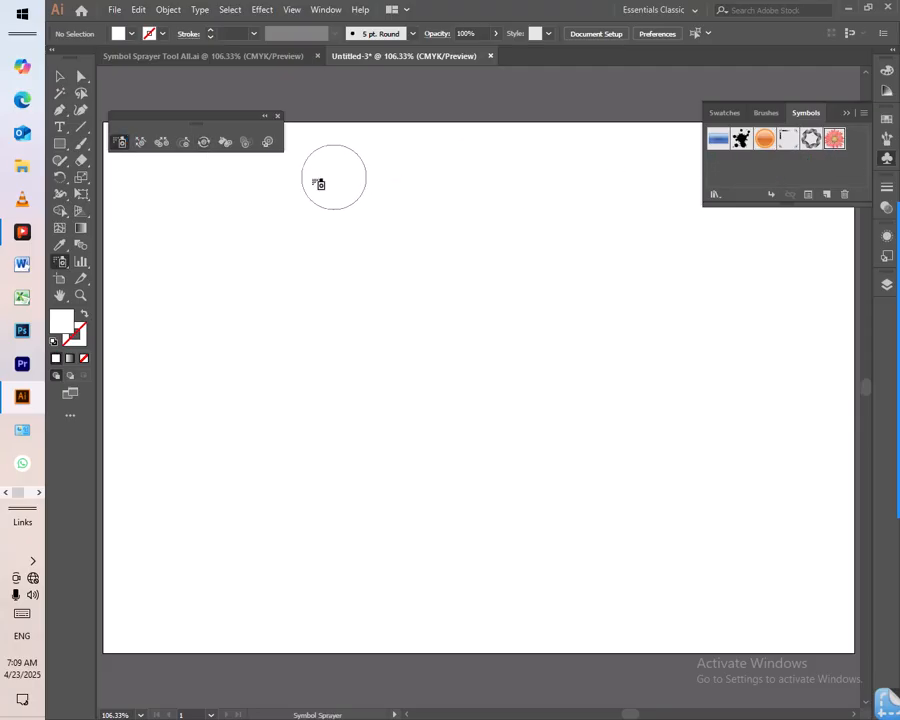
pyautogui.moveTo(243, 190)
pyautogui.mouseDown()
pyautogui.moveTo(489, 193)
pyautogui.moveTo(737, 317)
pyautogui.moveTo(628, 595)
pyautogui.moveTo(287, 573)
pyautogui.moveTo(214, 303)
pyautogui.moveTo(226, 274)
pyautogui.moveTo(278, 286)
pyautogui.mouseUp()
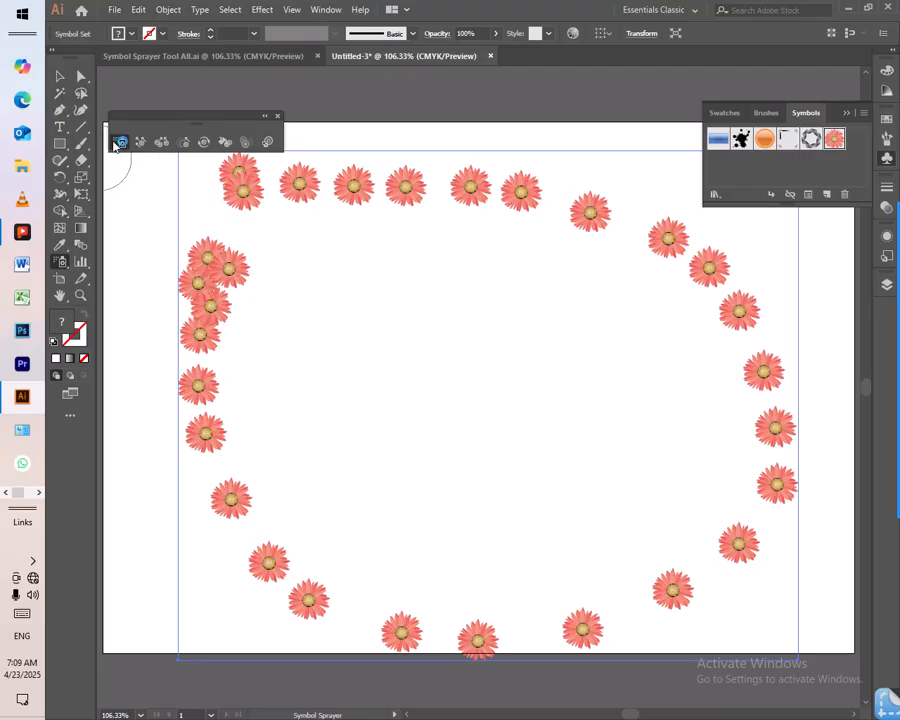
# - Stain the flowers around the whole loop with the beige swatch (C=25 M=25 Y=40 K=0) using the Symbol Stainer
pyautogui.click(225, 144)
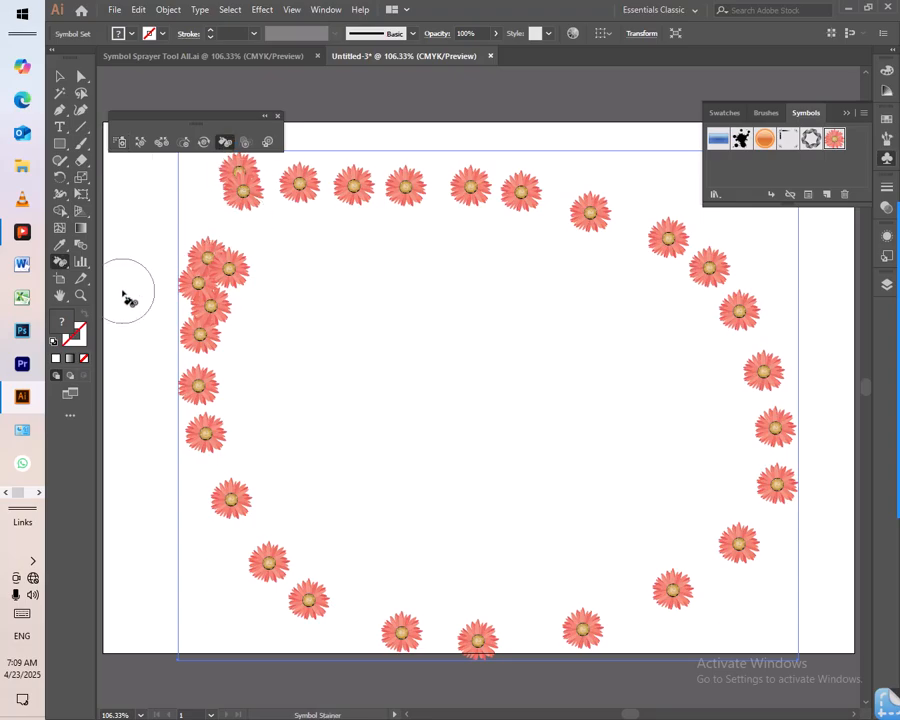
pyautogui.doubleClick(64, 330)
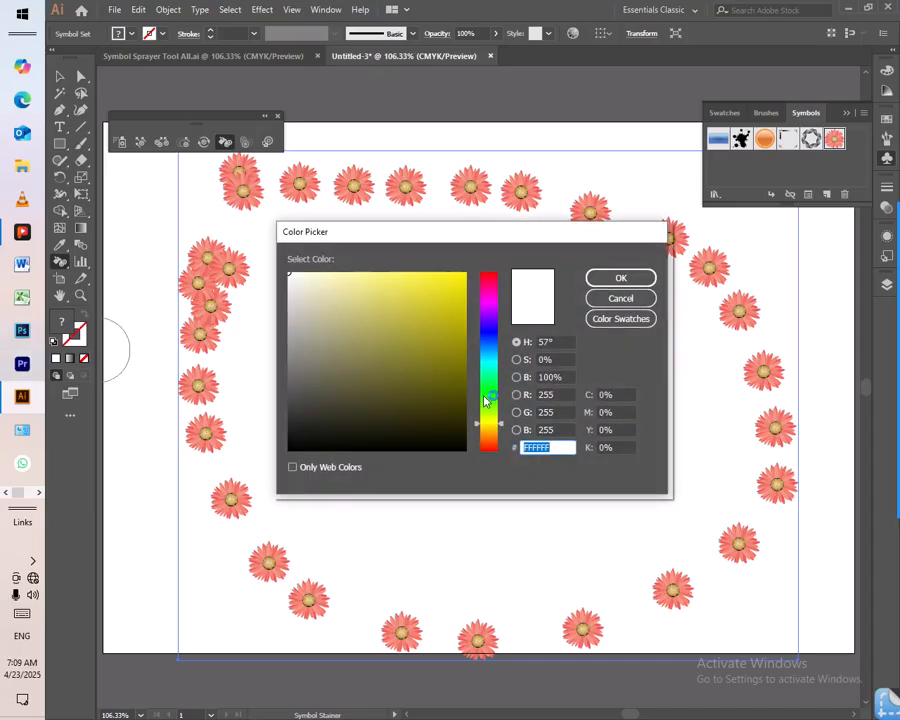
pyautogui.click(630, 301)
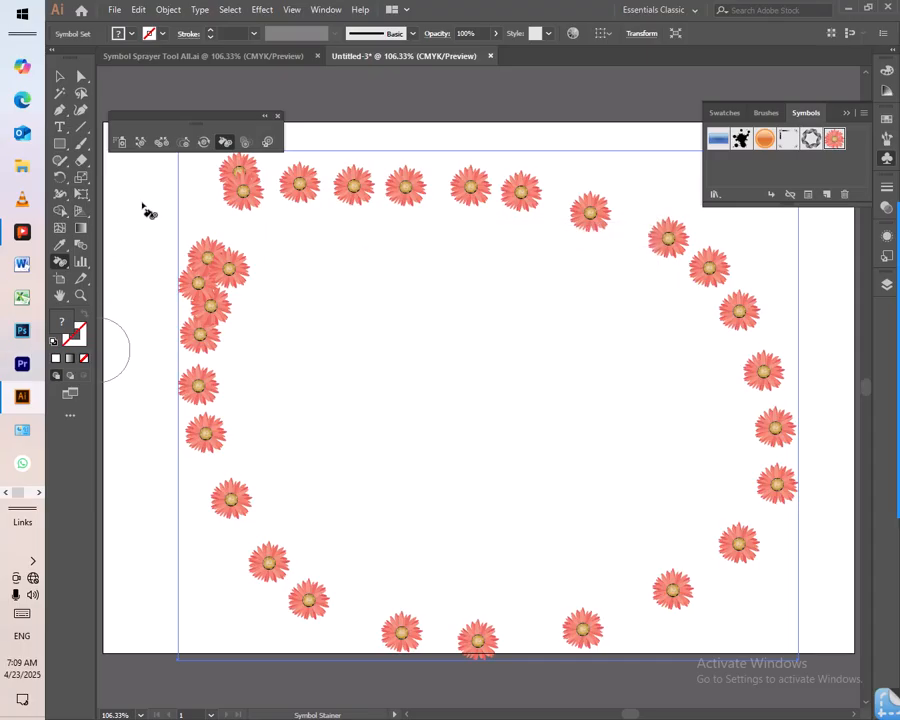
pyautogui.click(132, 35)
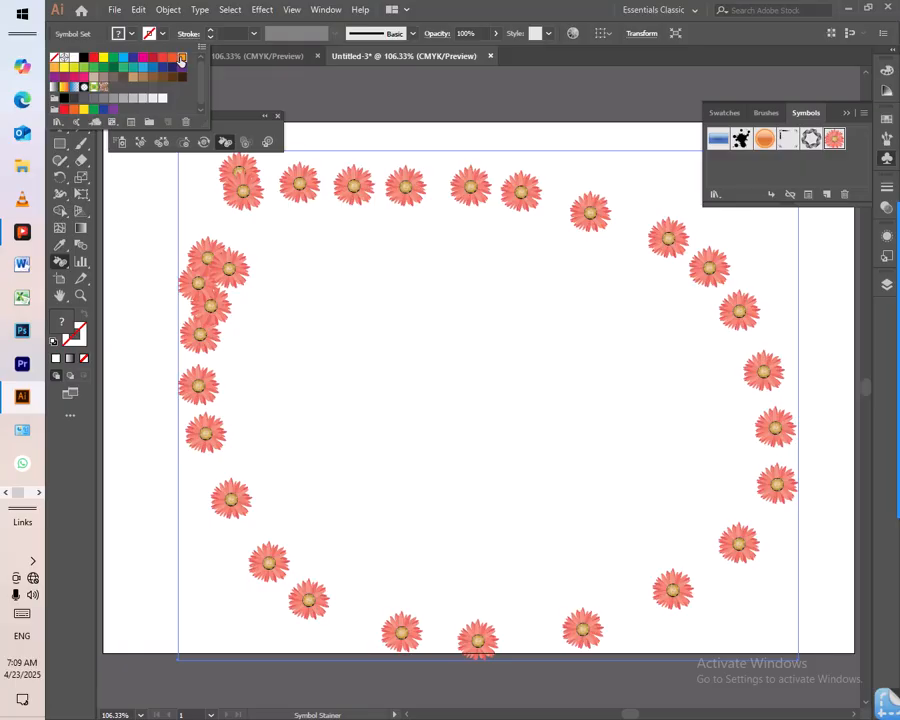
pyautogui.click(181, 59)
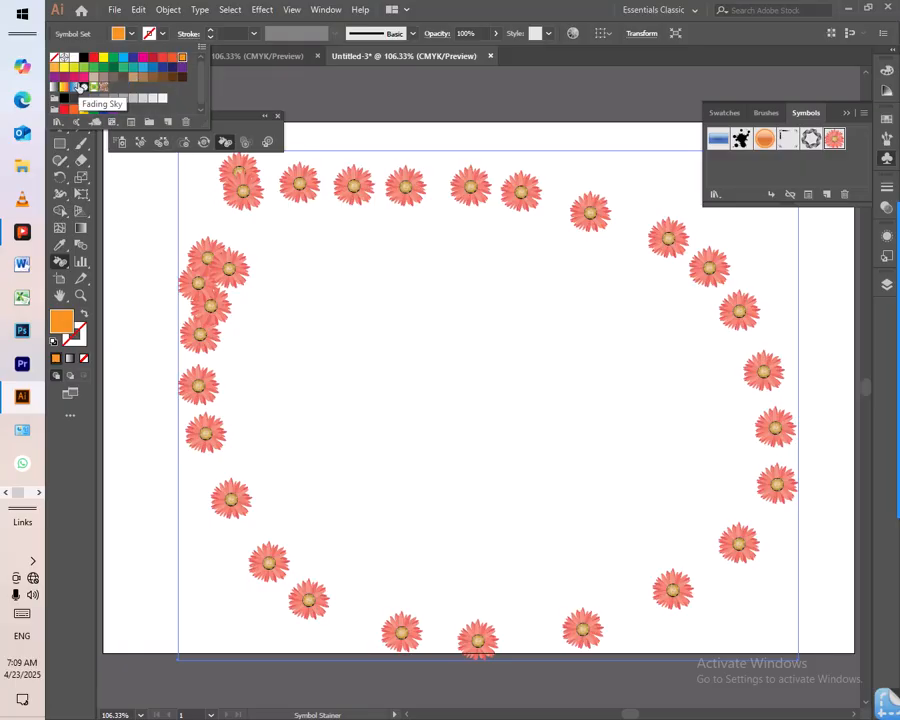
pyautogui.click(93, 78)
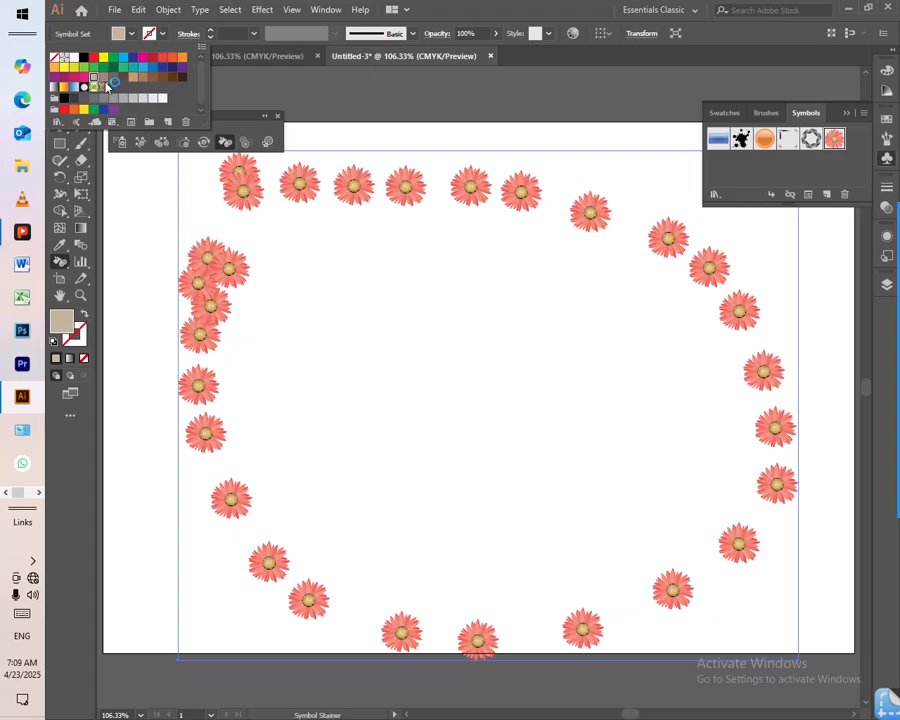
pyautogui.click(127, 36)
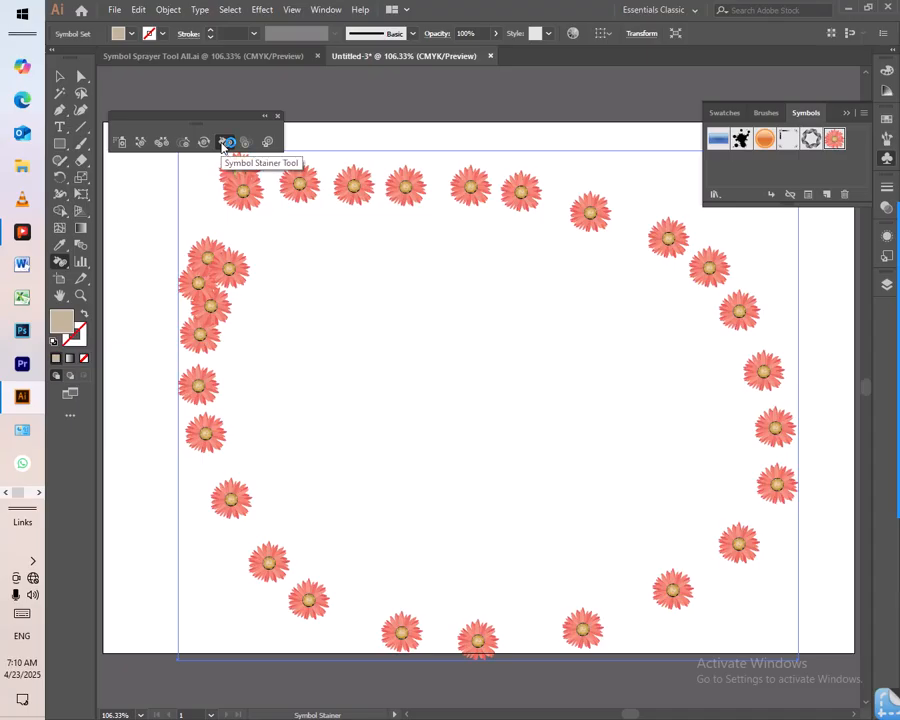
pyautogui.moveTo(227, 241)
pyautogui.mouseDown()
pyautogui.moveTo(199, 354)
pyautogui.moveTo(203, 416)
pyautogui.moveTo(237, 512)
pyautogui.moveTo(298, 578)
pyautogui.moveTo(293, 534)
pyautogui.mouseUp()
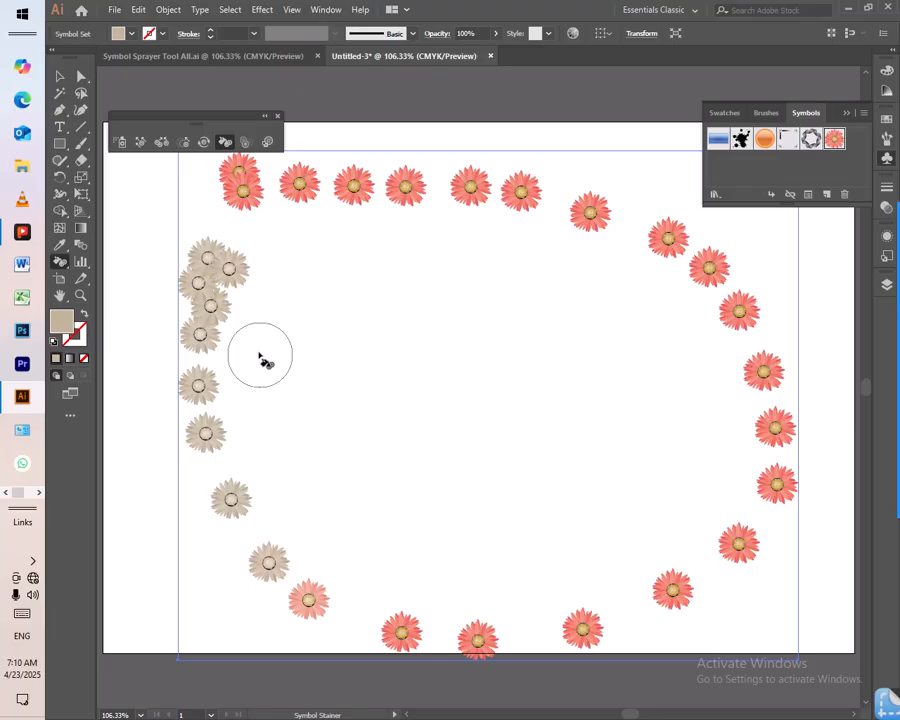
pyautogui.moveTo(243, 197)
pyautogui.mouseDown()
pyautogui.moveTo(358, 181)
pyautogui.moveTo(590, 215)
pyautogui.mouseUp()
pyautogui.moveTo(745, 271)
pyautogui.mouseDown()
pyautogui.moveTo(770, 450)
pyautogui.moveTo(759, 545)
pyautogui.moveTo(691, 587)
pyautogui.moveTo(597, 620)
pyautogui.moveTo(436, 627)
pyautogui.moveTo(305, 598)
pyautogui.mouseUp()
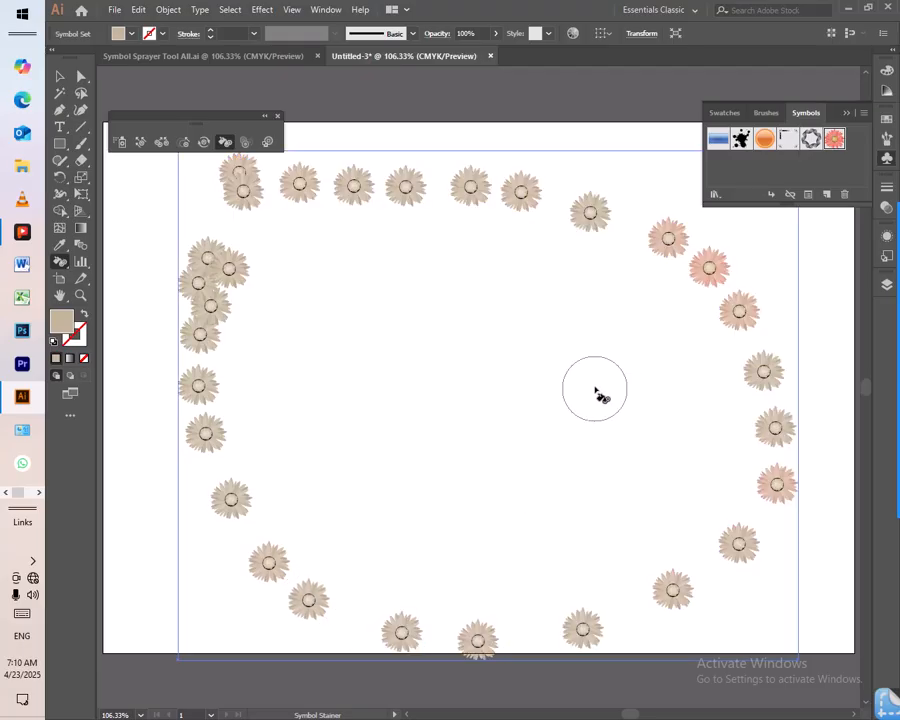
# - Change the fill to a vivid orange and restain the beige flowers around the loop with it
pyautogui.doubleClick(62, 323)
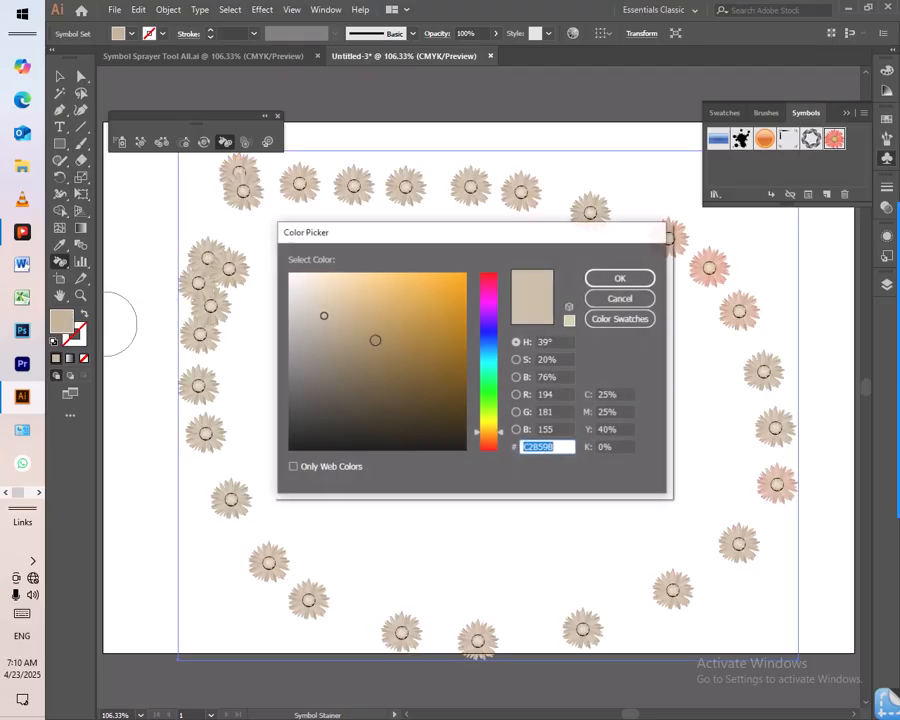
pyautogui.moveTo(454, 334); pyautogui.dragTo(462, 275)
pyautogui.click(619, 280)
pyautogui.moveTo(216, 190)
pyautogui.mouseDown()
pyautogui.moveTo(250, 183)
pyautogui.moveTo(306, 175)
pyautogui.moveTo(424, 175)
pyautogui.moveTo(562, 191)
pyautogui.moveTo(664, 229)
pyautogui.moveTo(723, 317)
pyautogui.moveTo(761, 438)
pyautogui.moveTo(767, 512)
pyautogui.moveTo(676, 586)
pyautogui.moveTo(430, 670)
pyautogui.moveTo(282, 609)
pyautogui.moveTo(233, 490)
pyautogui.moveTo(204, 347)
pyautogui.moveTo(220, 296)
pyautogui.mouseUp()
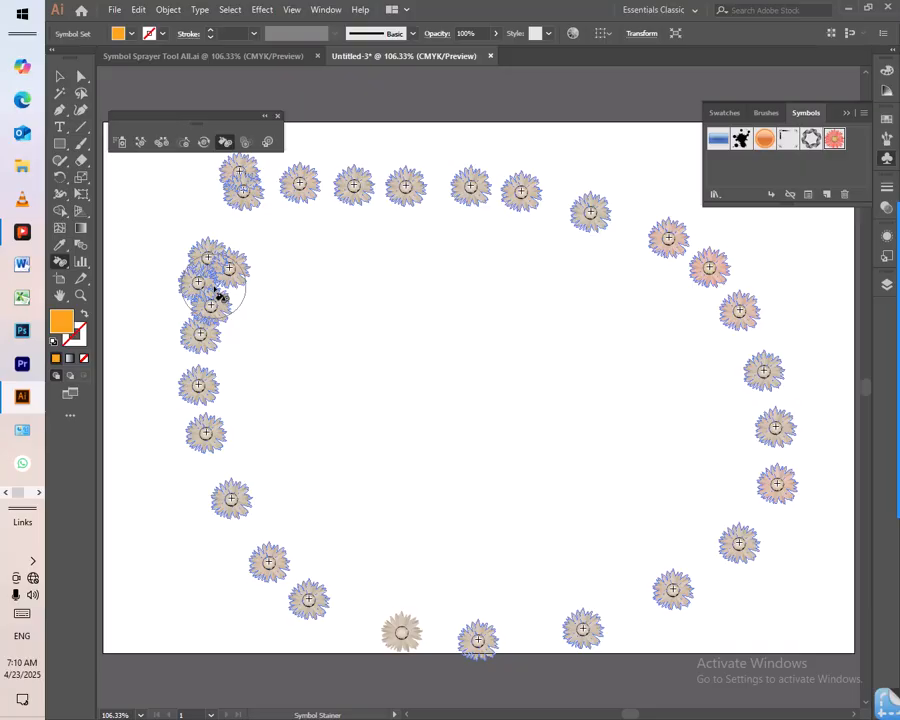
pyautogui.moveTo(220, 296); pyautogui.dragTo(221, 297)
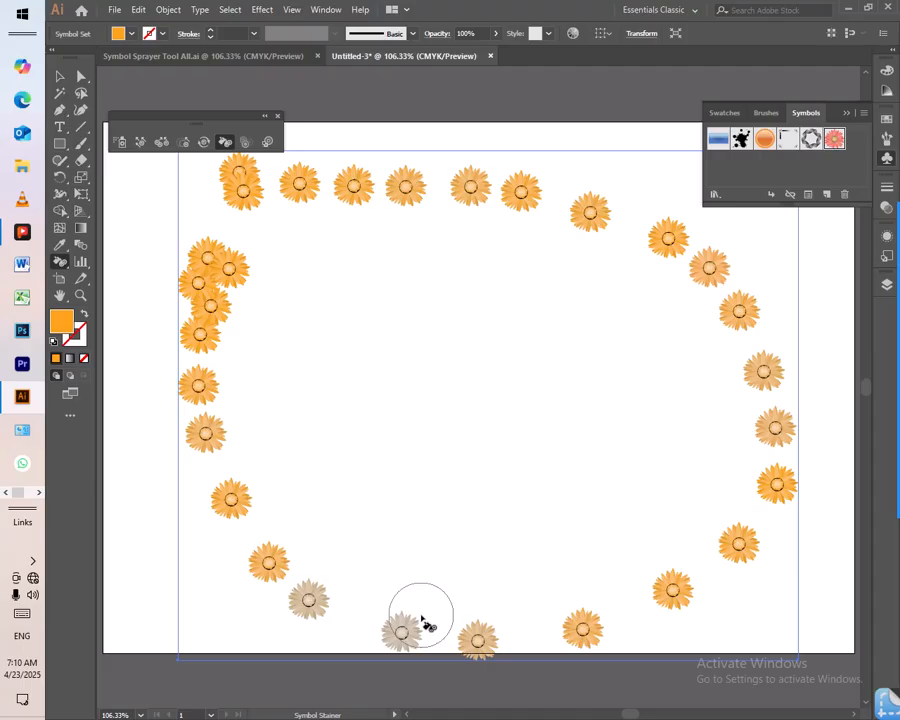
pyautogui.press('ctrl')
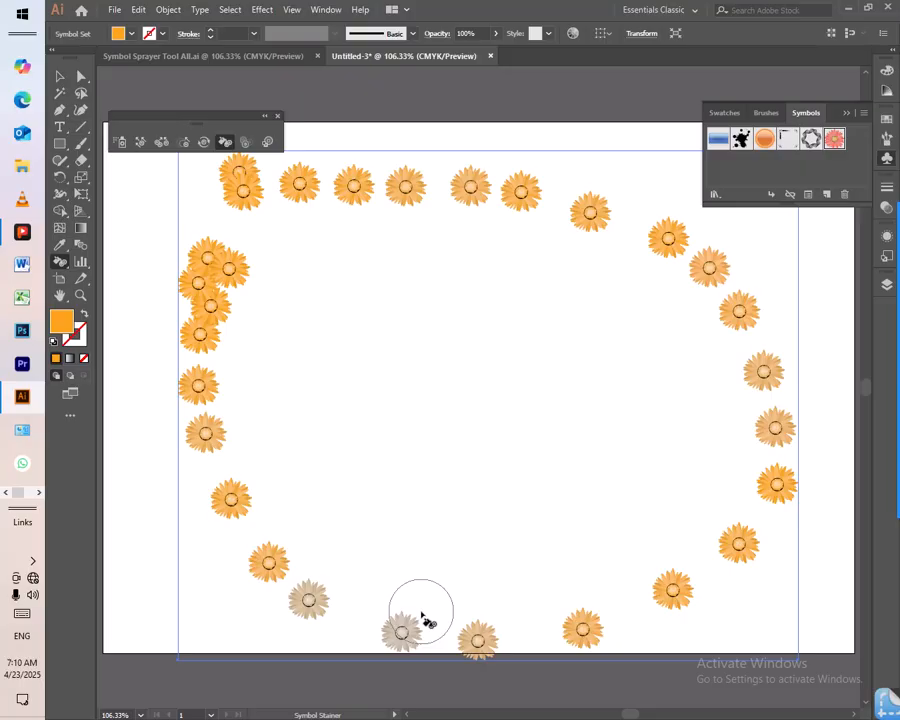
# - Delete the stained flower set and spray a fresh oval loop of pink flowers around the artboard
pyautogui.press('Delete')
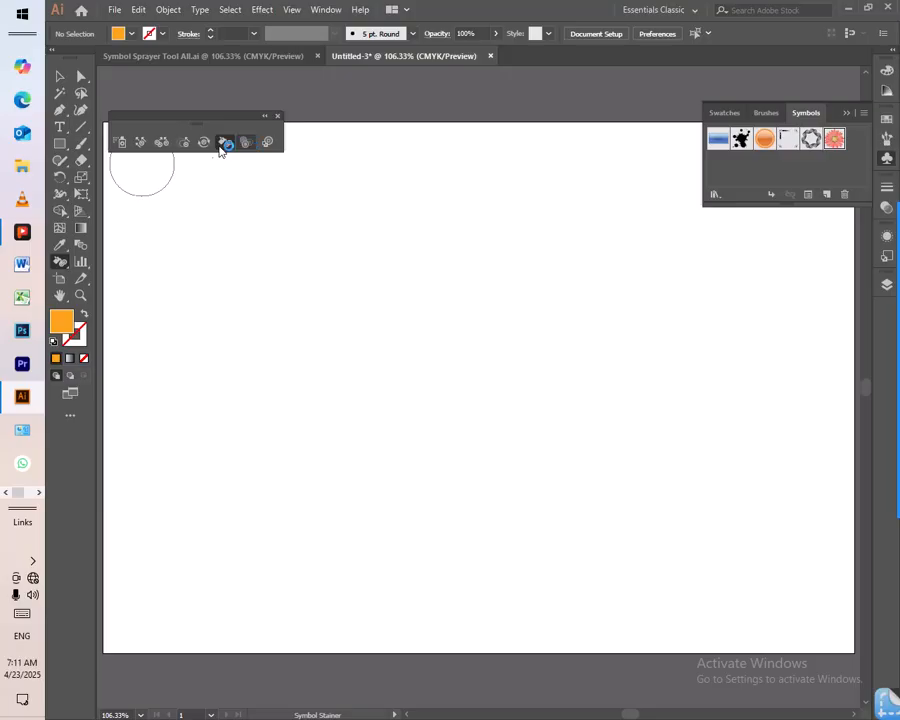
pyautogui.click(120, 142)
pyautogui.moveTo(223, 201)
pyautogui.mouseDown()
pyautogui.moveTo(345, 153)
pyautogui.moveTo(473, 151)
pyautogui.moveTo(627, 187)
pyautogui.moveTo(720, 247)
pyautogui.moveTo(769, 323)
pyautogui.moveTo(789, 455)
pyautogui.moveTo(695, 537)
pyautogui.moveTo(498, 555)
pyautogui.moveTo(339, 525)
pyautogui.moveTo(239, 393)
pyautogui.moveTo(243, 312)
pyautogui.mouseUp()
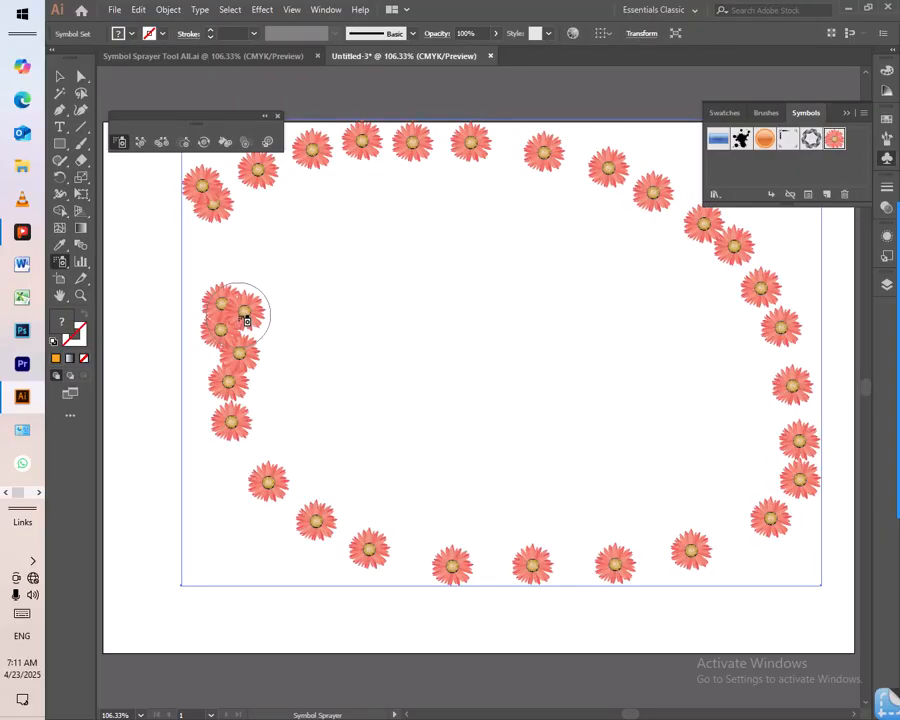
# - Fade the flowers along the loop's upper arc with the Symbol Screener and partly restore the opacity of those near its right end
pyautogui.click(249, 144)
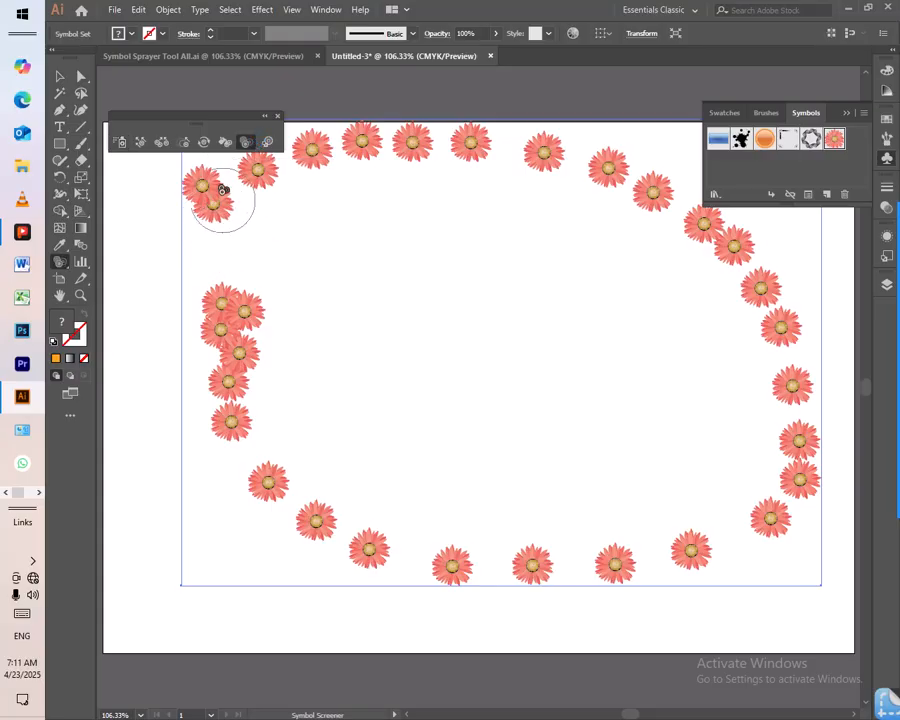
pyautogui.moveTo(209, 203)
pyautogui.mouseDown()
pyautogui.moveTo(297, 161)
pyautogui.moveTo(496, 149)
pyautogui.moveTo(605, 161)
pyautogui.moveTo(653, 177)
pyautogui.moveTo(715, 229)
pyautogui.mouseUp()
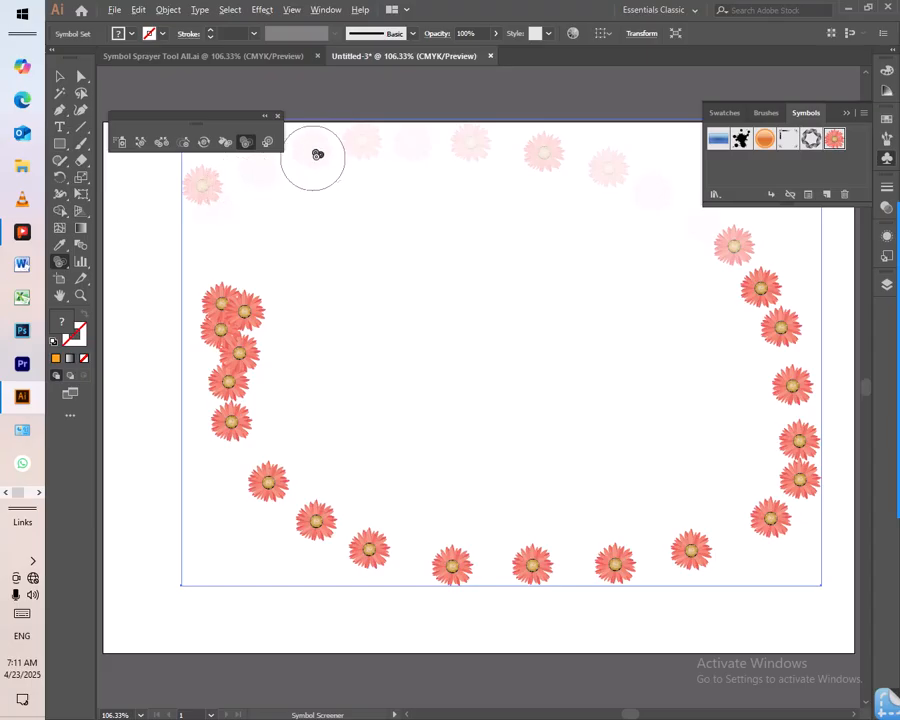
pyautogui.moveTo(370, 145)
pyautogui.mouseDown()
pyautogui.moveTo(356, 165)
pyautogui.moveTo(358, 147)
pyautogui.moveTo(467, 140)
pyautogui.moveTo(428, 161)
pyautogui.moveTo(532, 151)
pyautogui.moveTo(591, 161)
pyautogui.moveTo(640, 203)
pyautogui.moveTo(643, 195)
pyautogui.mouseUp()
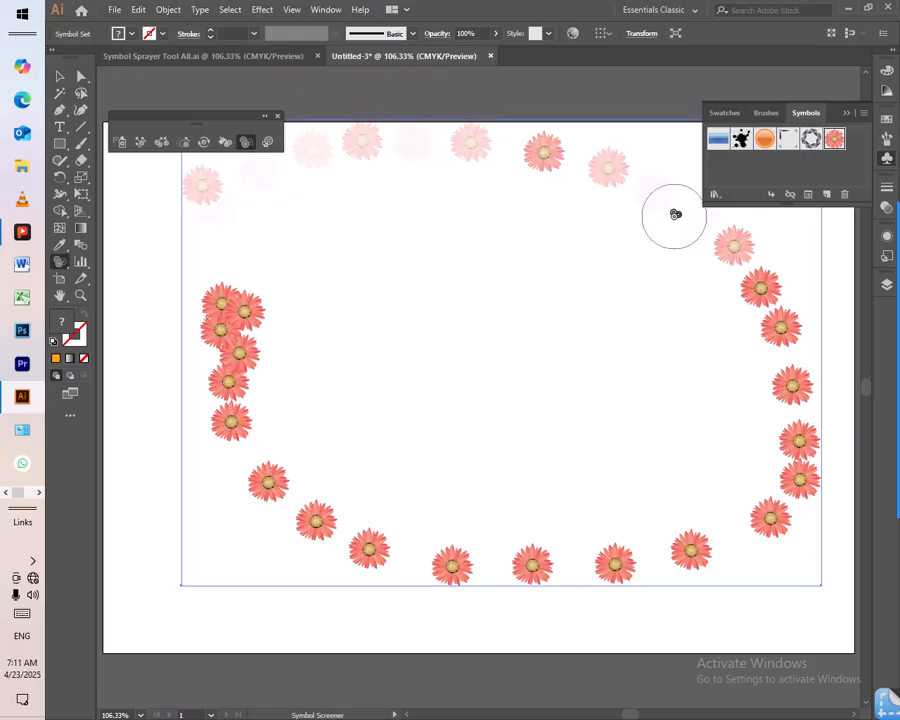
pyautogui.keyDown('alt'); pyautogui.click(664, 200); pyautogui.keyUp('alt')
pyautogui.keyDown('alt'); pyautogui.click(657, 197); pyautogui.keyUp('alt')
pyautogui.keyDown('alt'); pyautogui.click(657, 197); pyautogui.keyUp('alt')
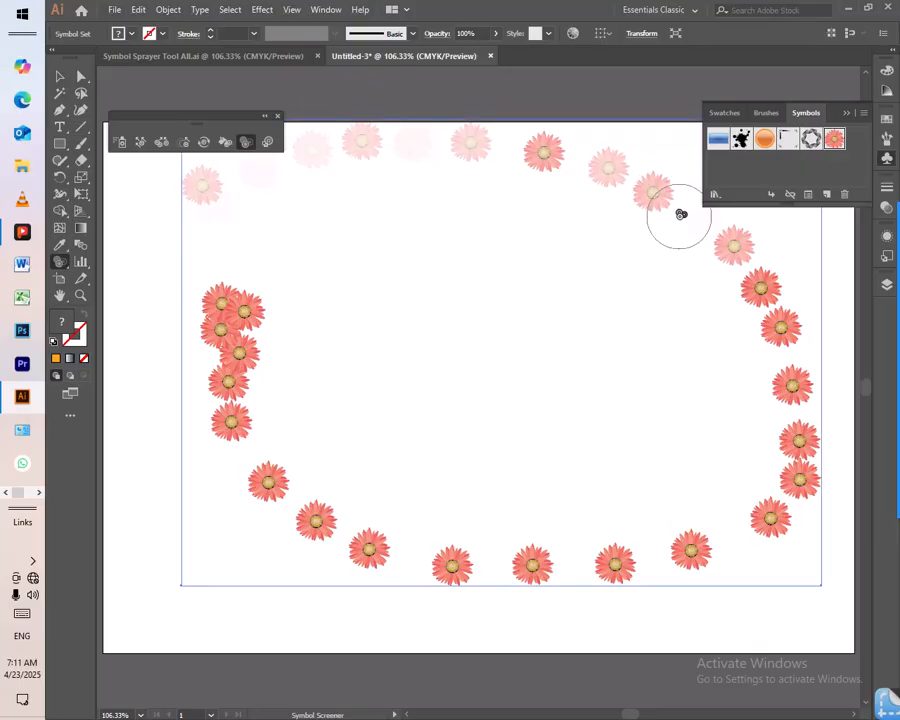
pyautogui.keyDown('alt'); pyautogui.click(683, 215); pyautogui.keyUp('alt')
pyautogui.keyDown('alt'); pyautogui.click(691, 227); pyautogui.keyUp('alt')
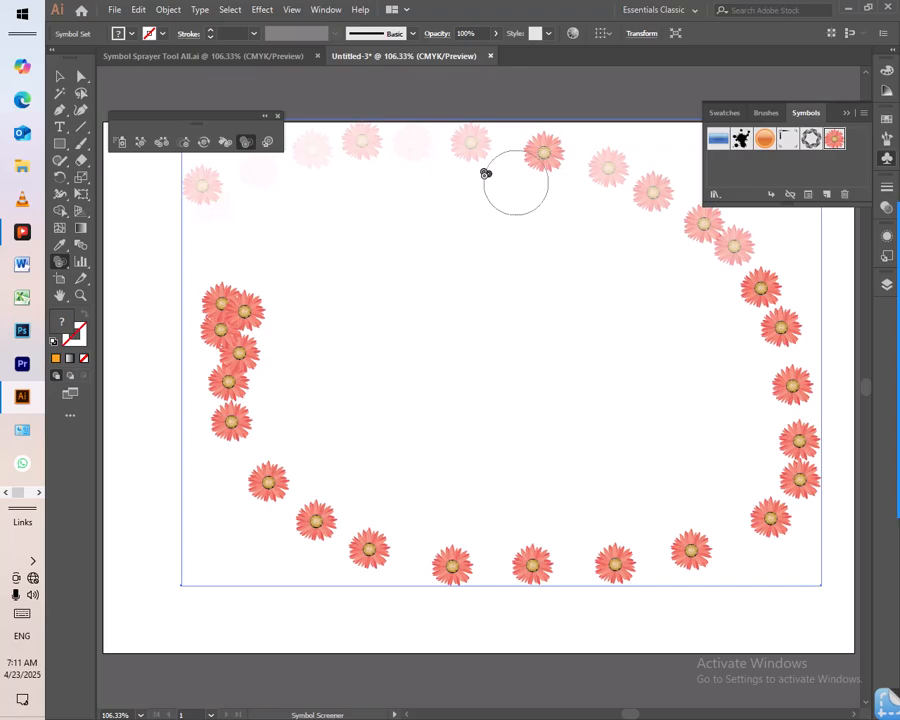
# - Restore the opacity of individual faded flowers along the loop's upper row with the Symbol Screener
pyautogui.keyDown('alt'); pyautogui.click(409, 142); pyautogui.keyUp('alt')
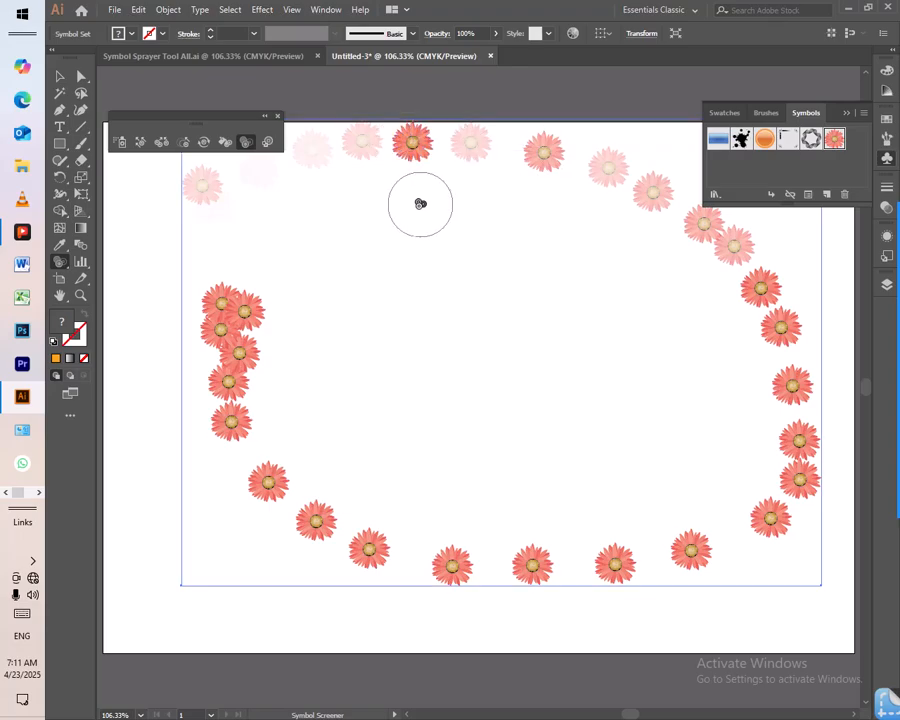
pyautogui.keyDown('alt'); pyautogui.click(605, 164); pyautogui.keyUp('alt')
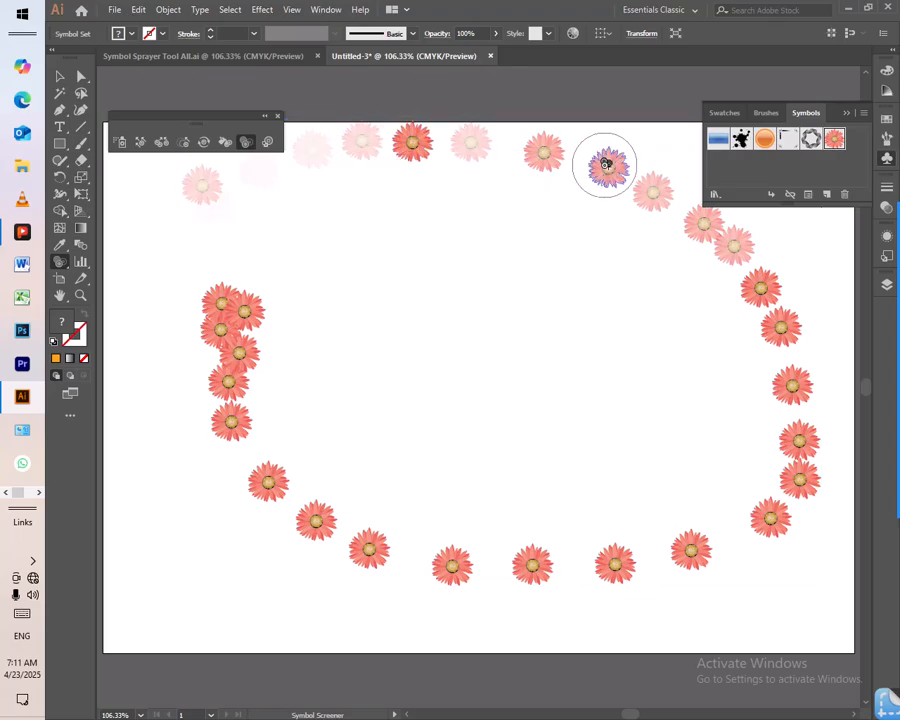
pyautogui.keyDown('alt'); pyautogui.click(650, 193); pyautogui.keyUp('alt')
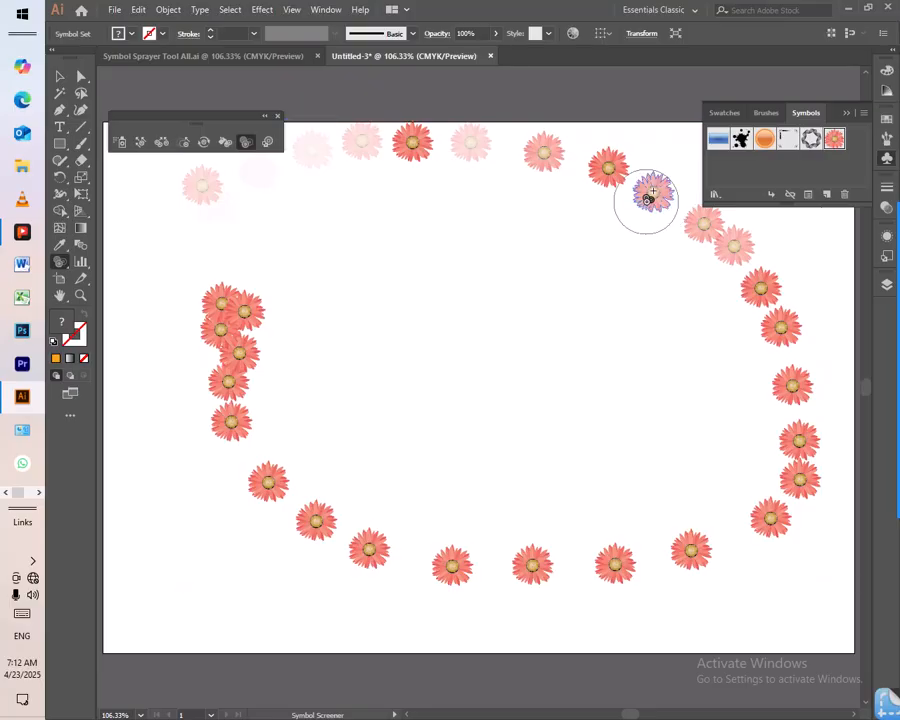
pyautogui.keyDown('alt'); pyautogui.click(486, 150); pyautogui.keyUp('alt')
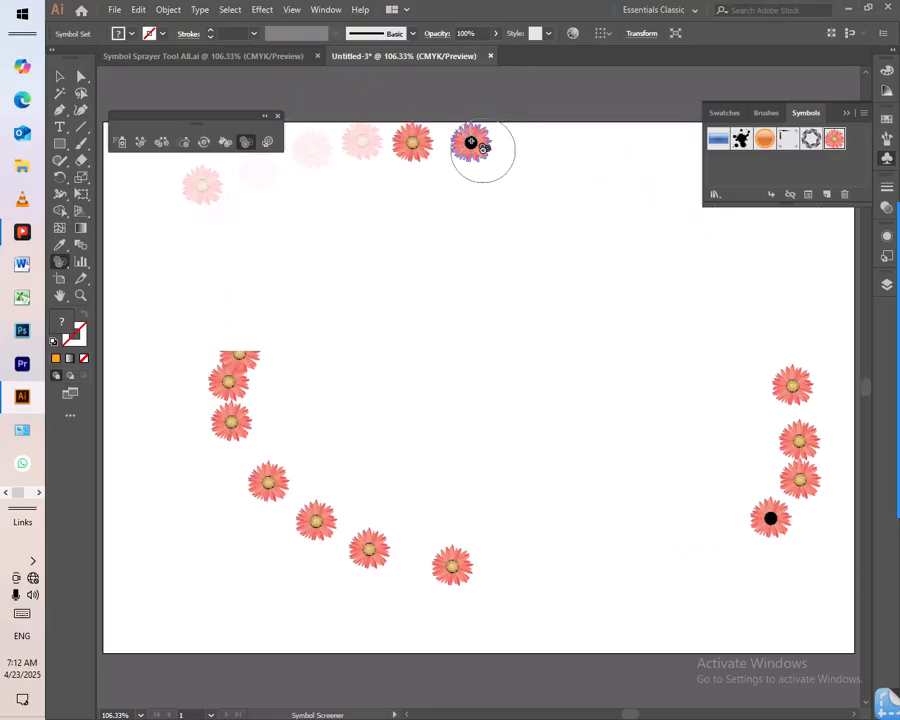
pyautogui.keyDown('alt'); pyautogui.click(362, 145); pyautogui.keyUp('alt')
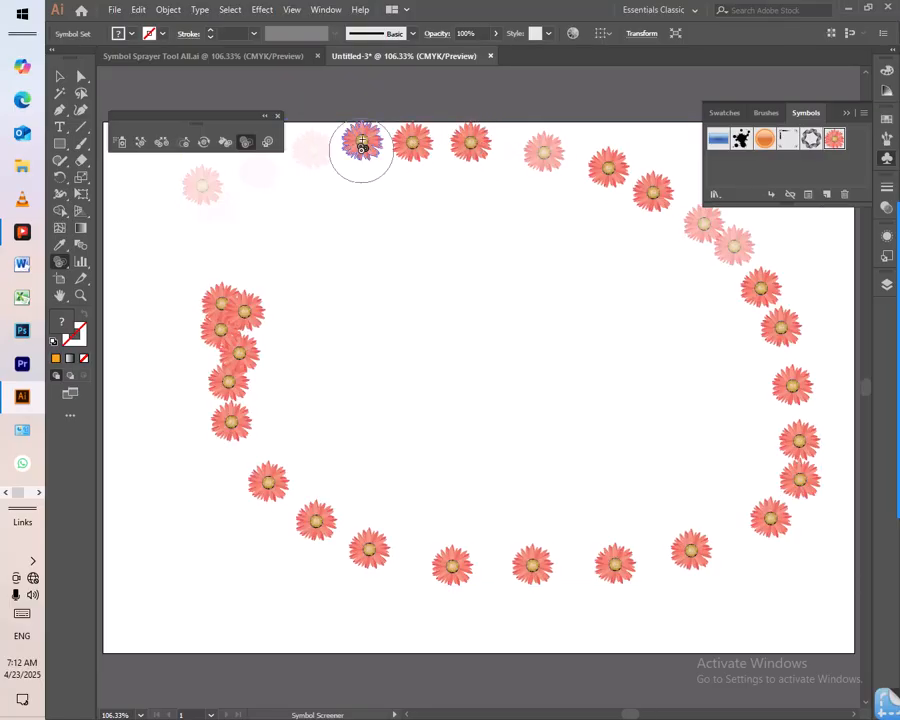
pyautogui.keyDown('alt'); pyautogui.click(314, 150); pyautogui.keyUp('alt')
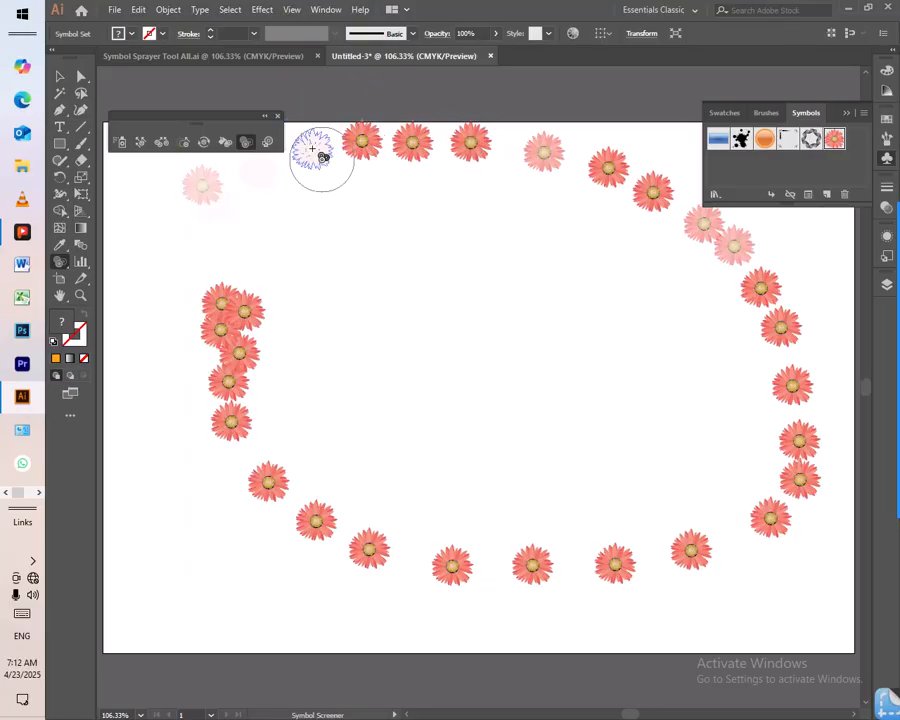
pyautogui.keyDown('alt'); pyautogui.click(258, 170); pyautogui.keyUp('alt')
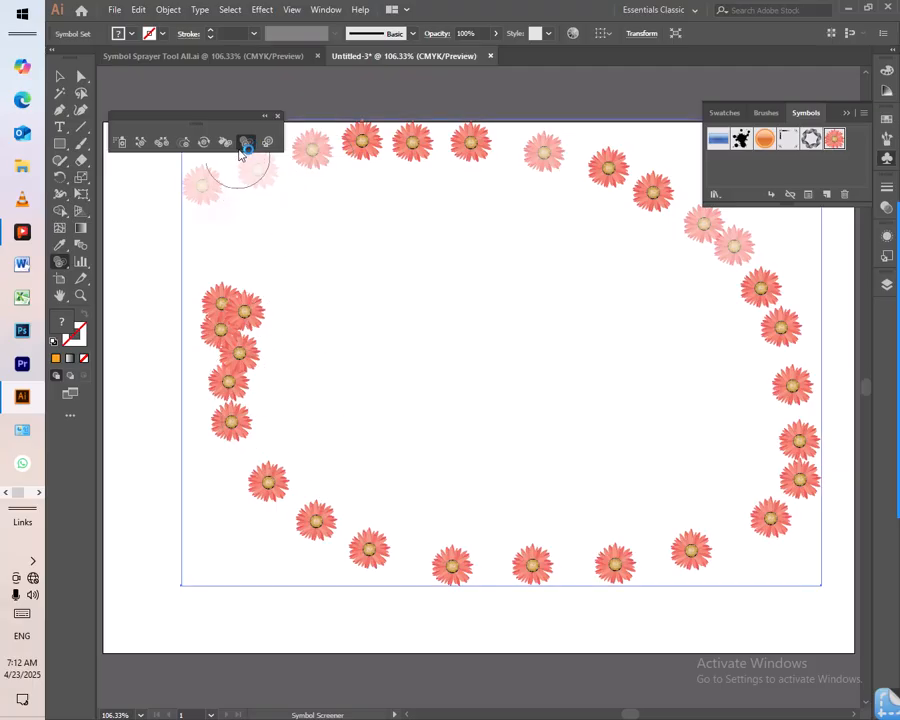
# - Fade the flowers along the loop's left side and lower edge, and clear the flower set from the artboard
pyautogui.moveTo(237, 309)
pyautogui.mouseDown()
pyautogui.moveTo(229, 360)
pyautogui.moveTo(236, 417)
pyautogui.moveTo(284, 480)
pyautogui.moveTo(373, 510)
pyautogui.moveTo(413, 542)
pyautogui.moveTo(568, 559)
pyautogui.moveTo(670, 548)
pyautogui.moveTo(795, 480)
pyautogui.mouseUp()
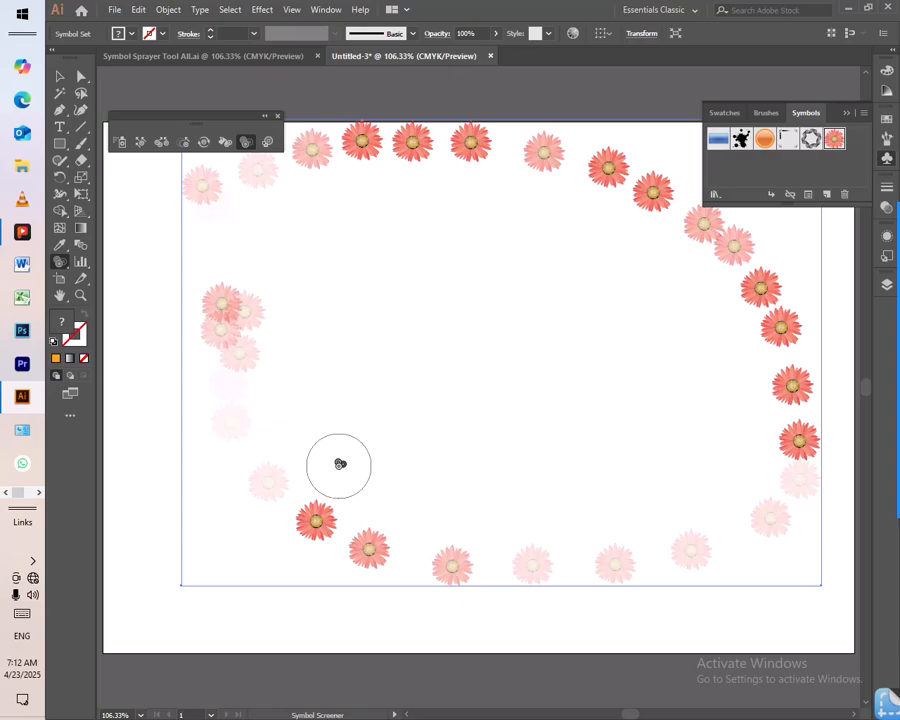
pyautogui.hotkey('ctrl', 'shift', 'a')
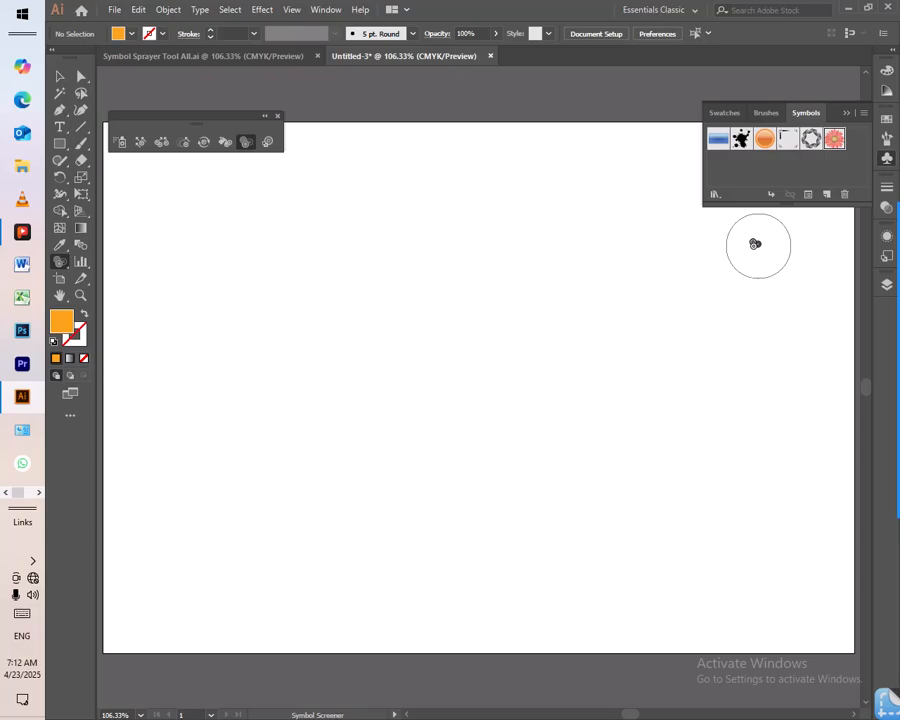
pyautogui.click(60, 76)
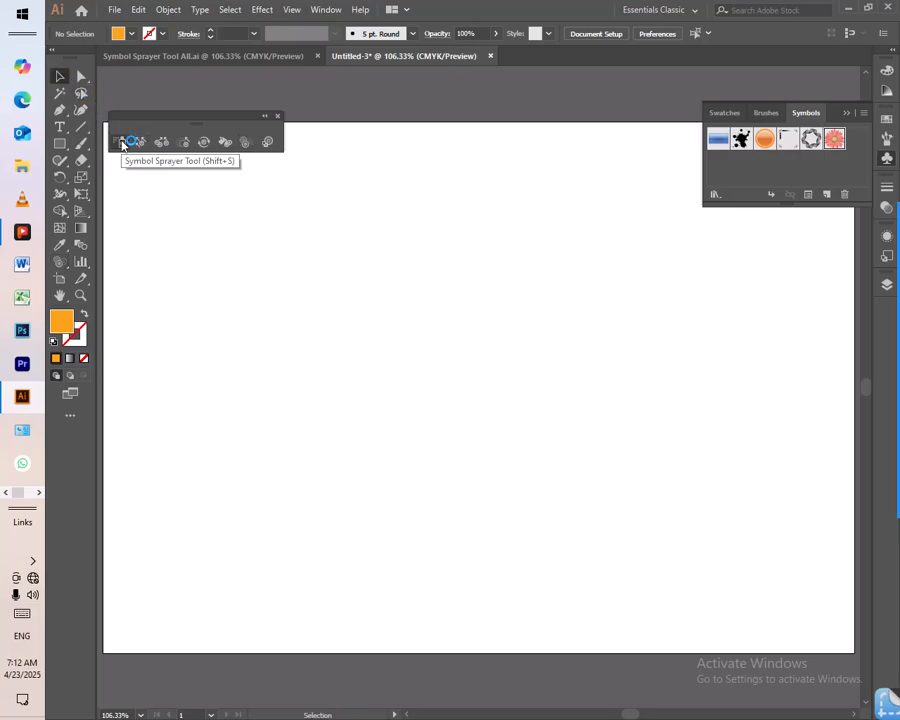
# - Spray an arc of pink flowers across the upper part of the artboard and down its right side
pyautogui.click(269, 143)
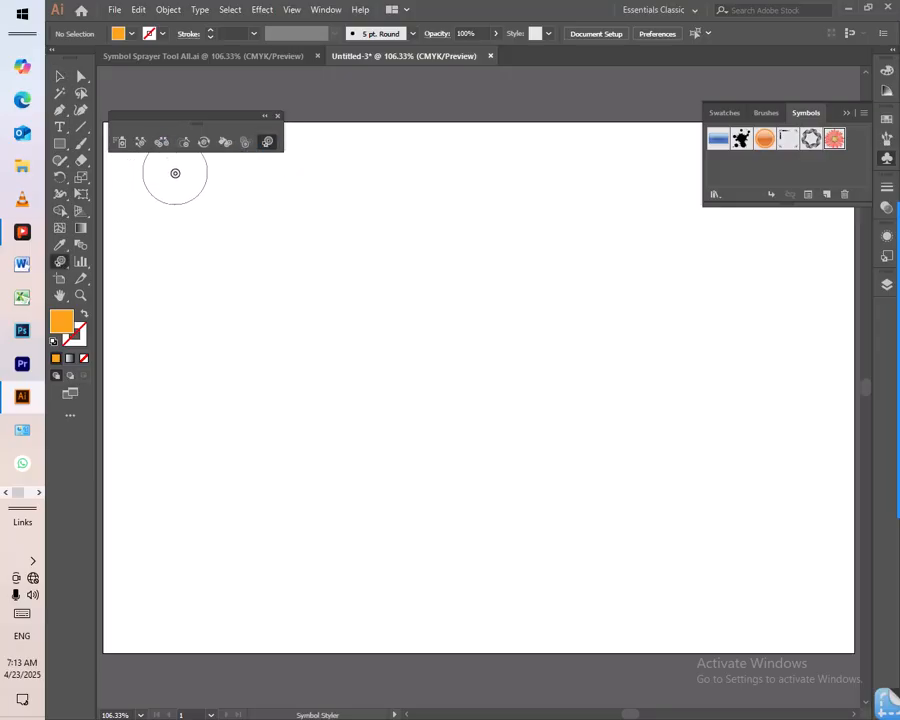
pyautogui.click(121, 142)
pyautogui.moveTo(250, 210)
pyautogui.mouseDown()
pyautogui.moveTo(322, 189)
pyautogui.moveTo(527, 182)
pyautogui.moveTo(673, 234)
pyautogui.moveTo(722, 350)
pyautogui.mouseUp()
# - Apply the yellow-and-green foliage graphic style to the first five flowers along the arc's upper part with the Symbol Styler
pyautogui.click(265, 142)
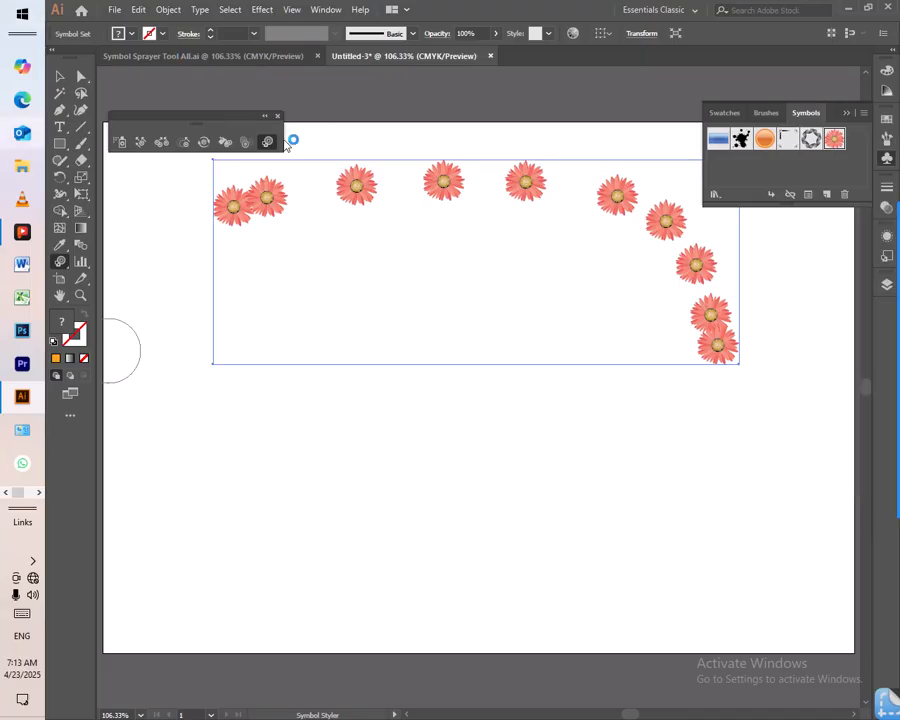
pyautogui.click(886, 258)
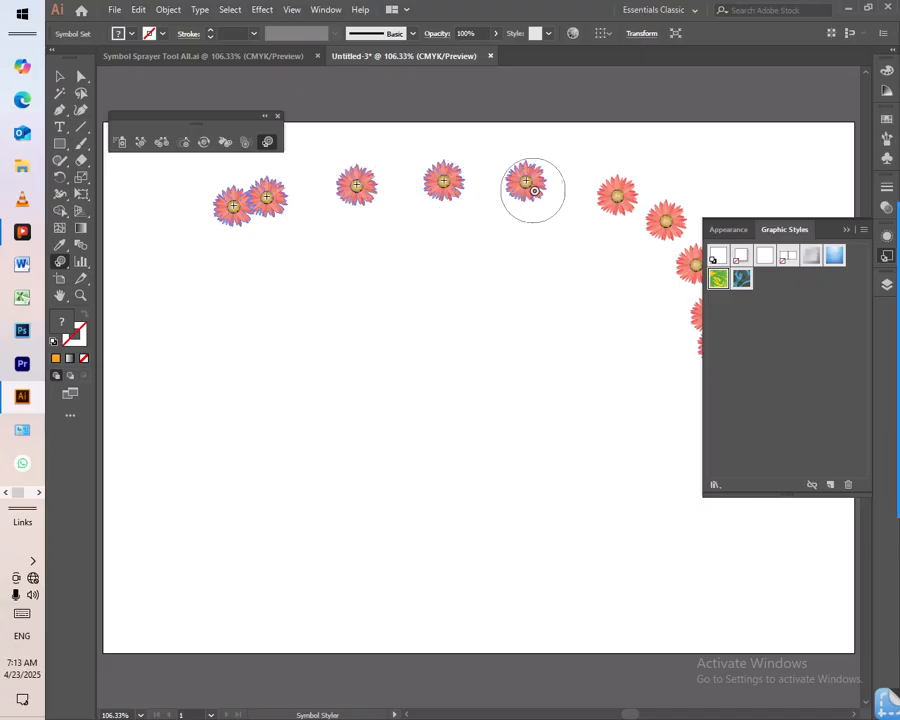
pyautogui.click(420, 241)
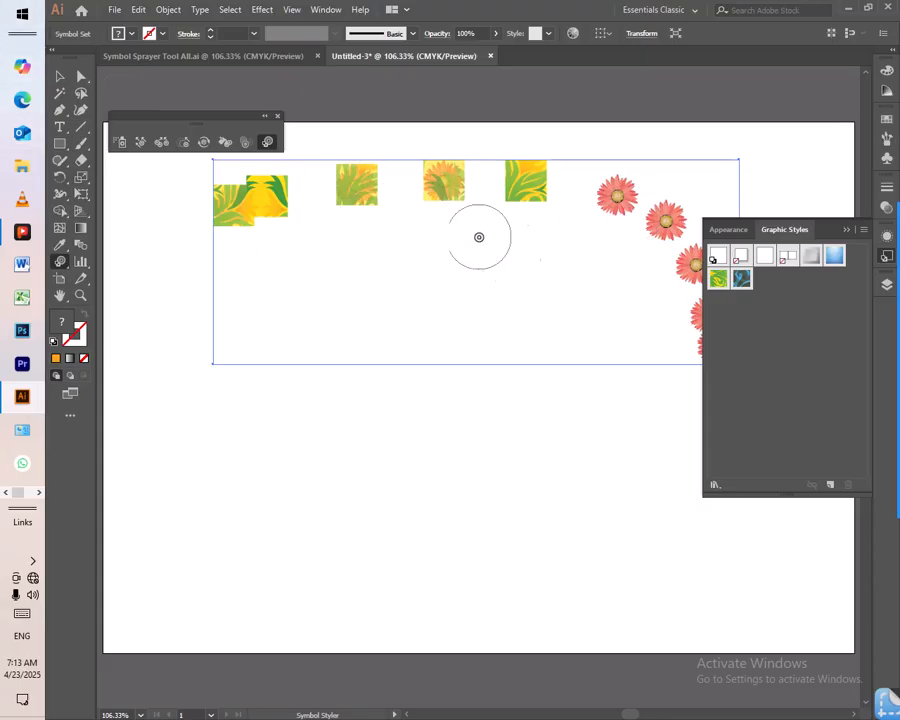
# - Apply the Pompadour_GS graphic style to the remaining pink flowers down the arc's right side with the Symbol Styler
pyautogui.click(741, 281)
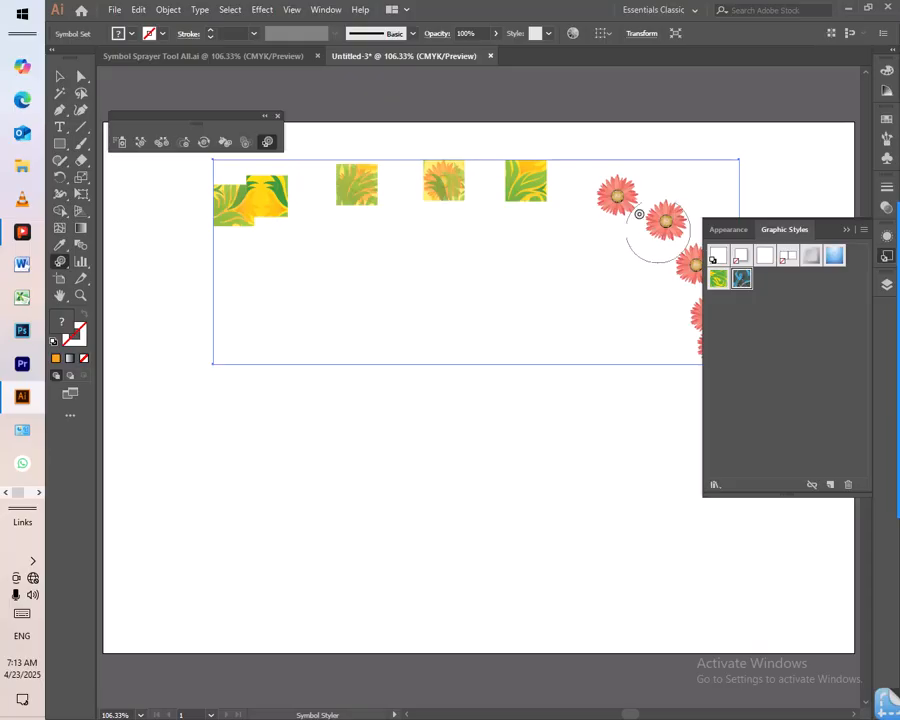
pyautogui.moveTo(603, 191)
pyautogui.mouseDown()
pyautogui.moveTo(672, 230)
pyautogui.moveTo(713, 352)
pyautogui.moveTo(621, 225)
pyautogui.mouseUp()
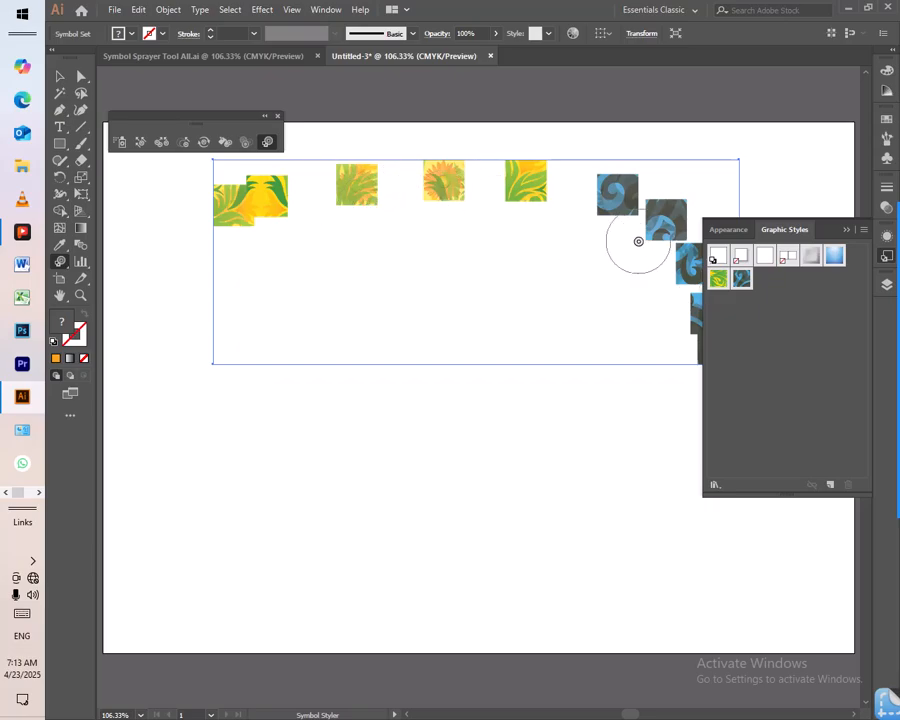
pyautogui.click(846, 231)
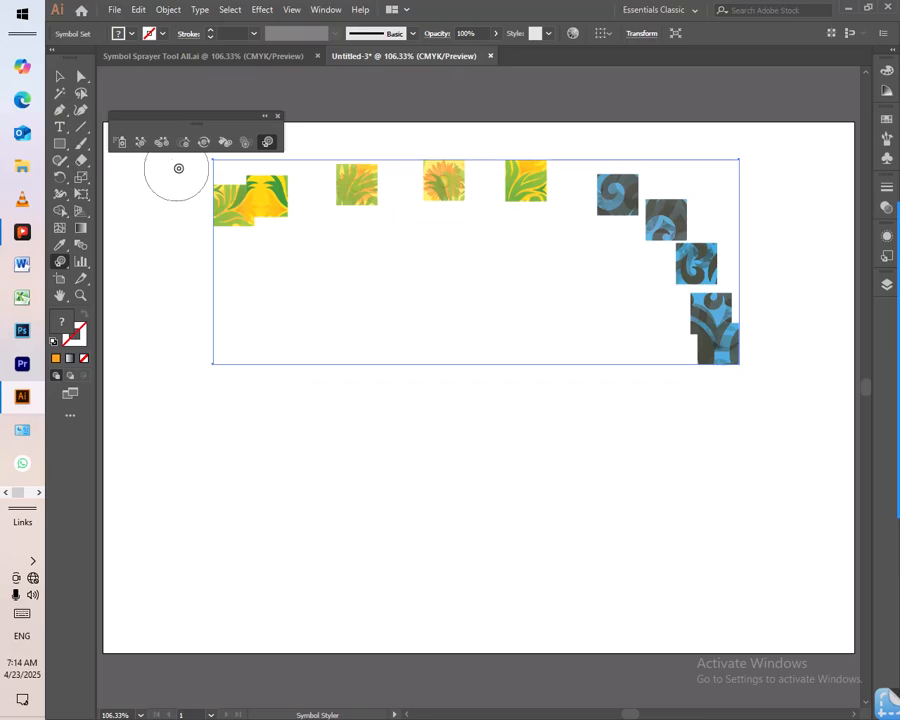
# - Put away the floating symbolism tools, delete the styled symbol set from the artboard and return to the Selection tool
pyautogui.click(278, 117)
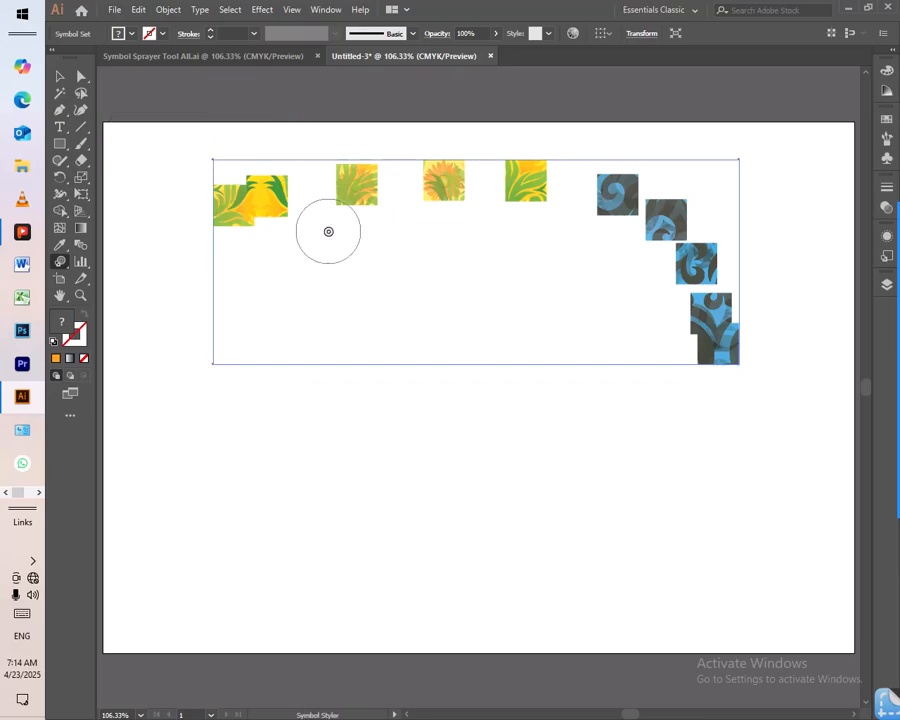
pyautogui.press('Delete')
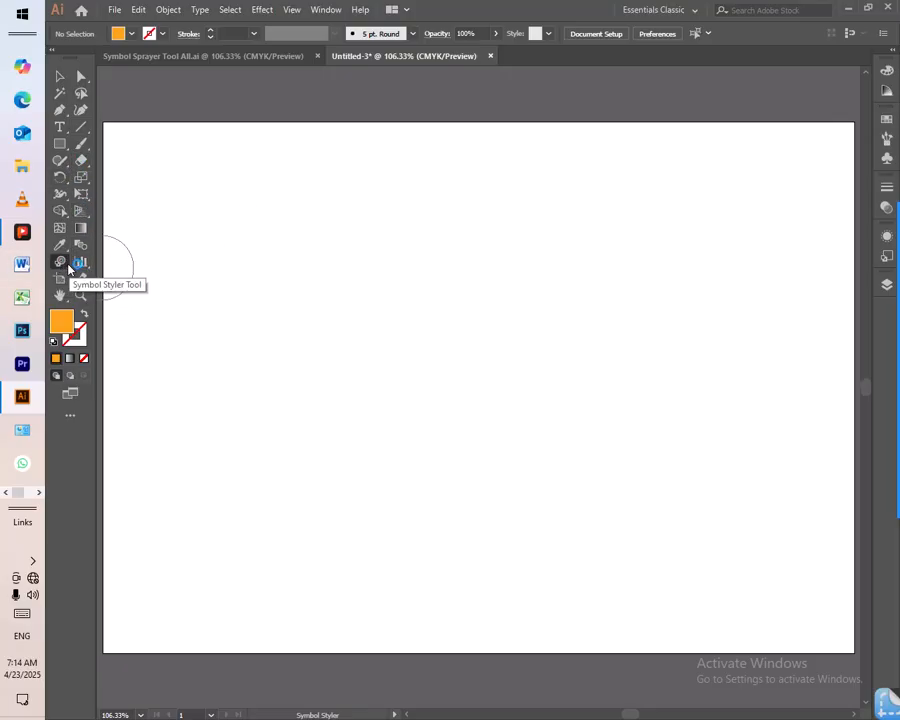
pyautogui.click(60, 76)
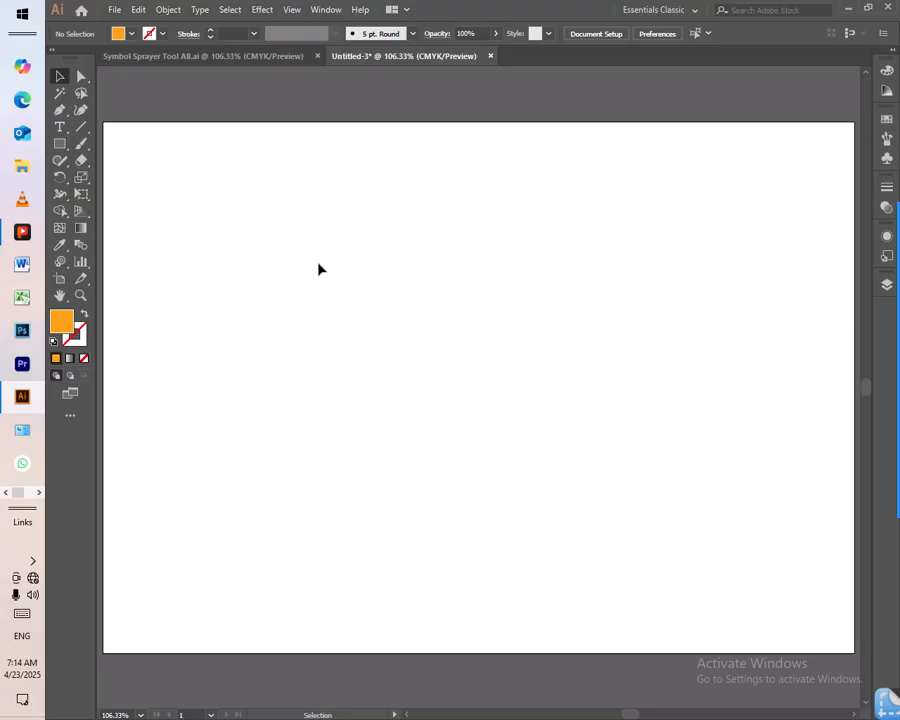